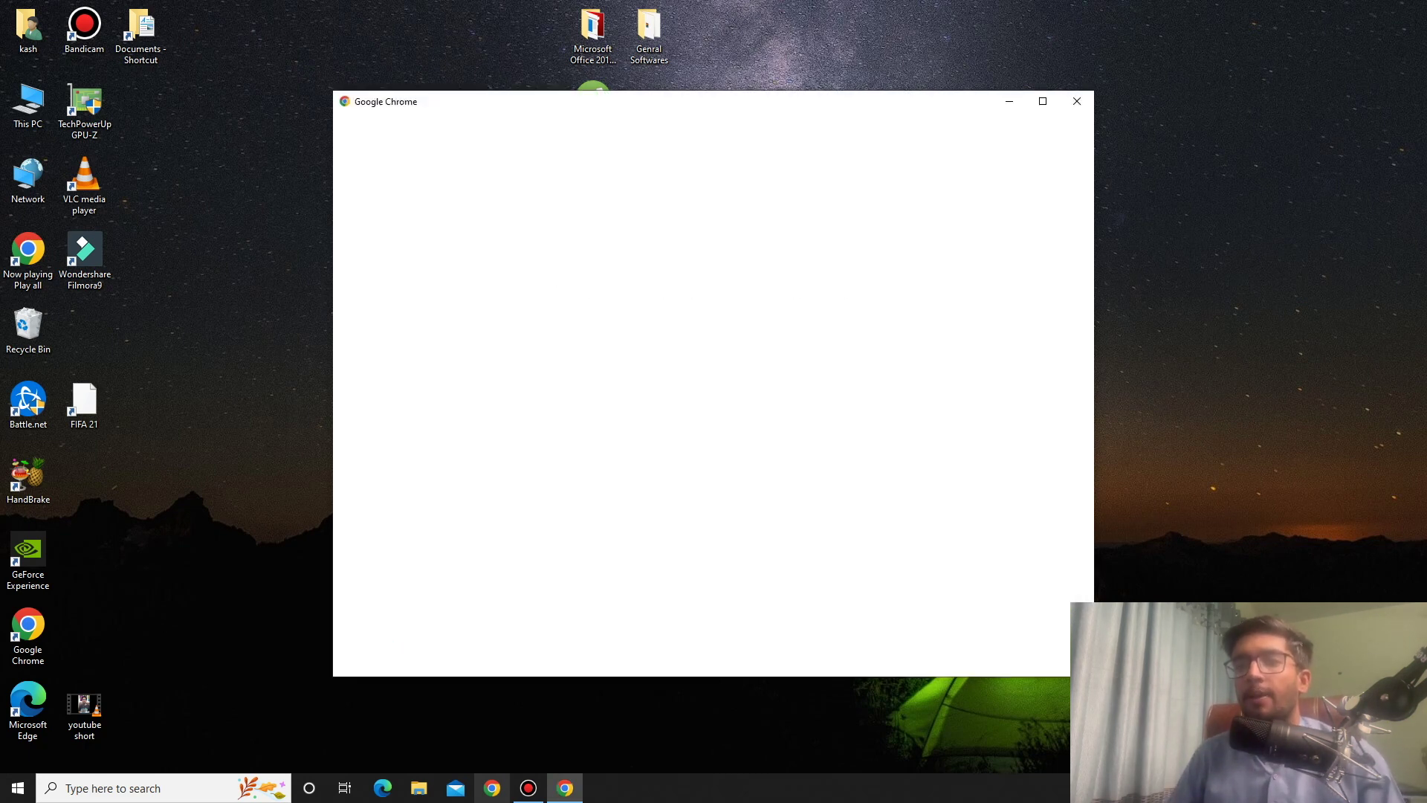
# Search Google for "vs code download" and view the official Visual Studio Code download page
pyautogui.click(708, 474)
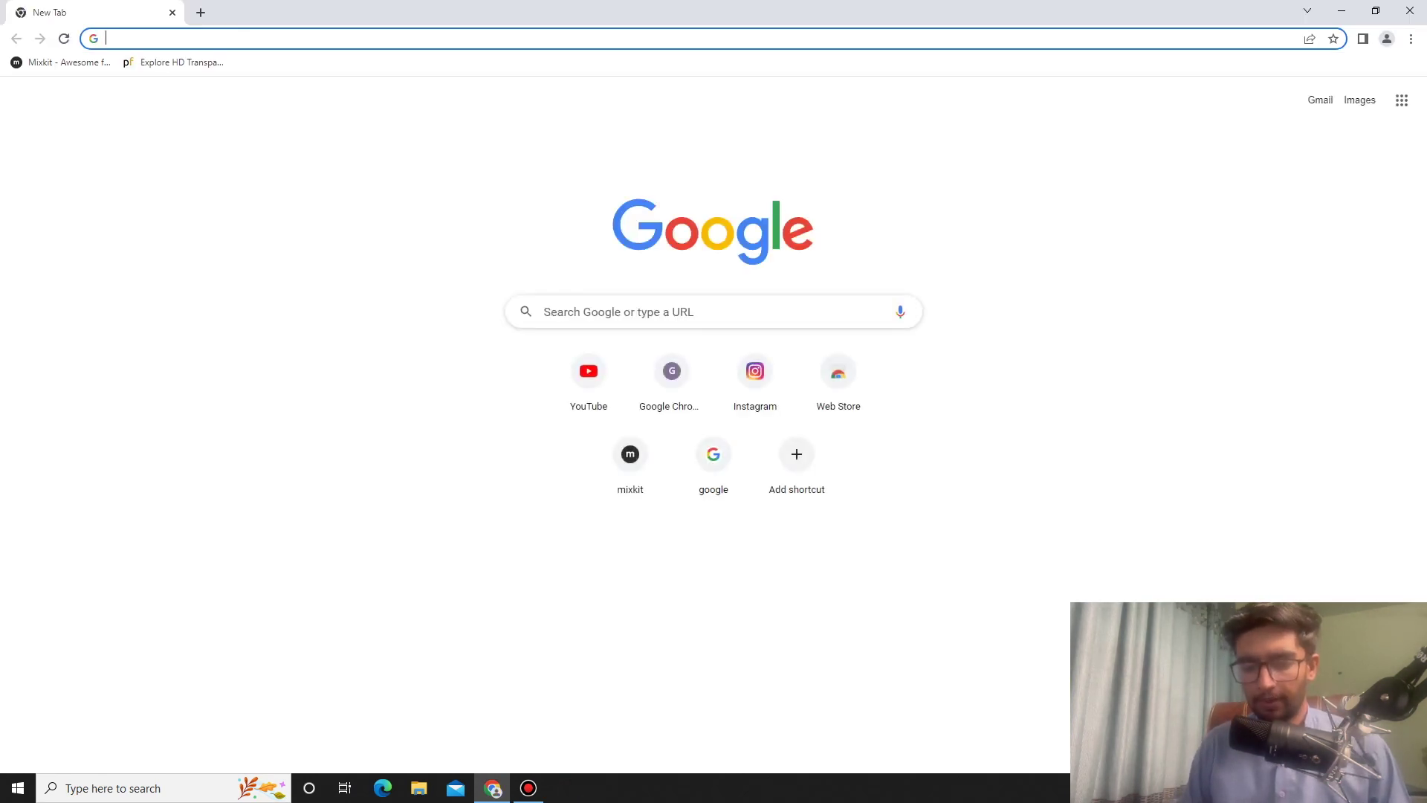
pyautogui.write('vs c')
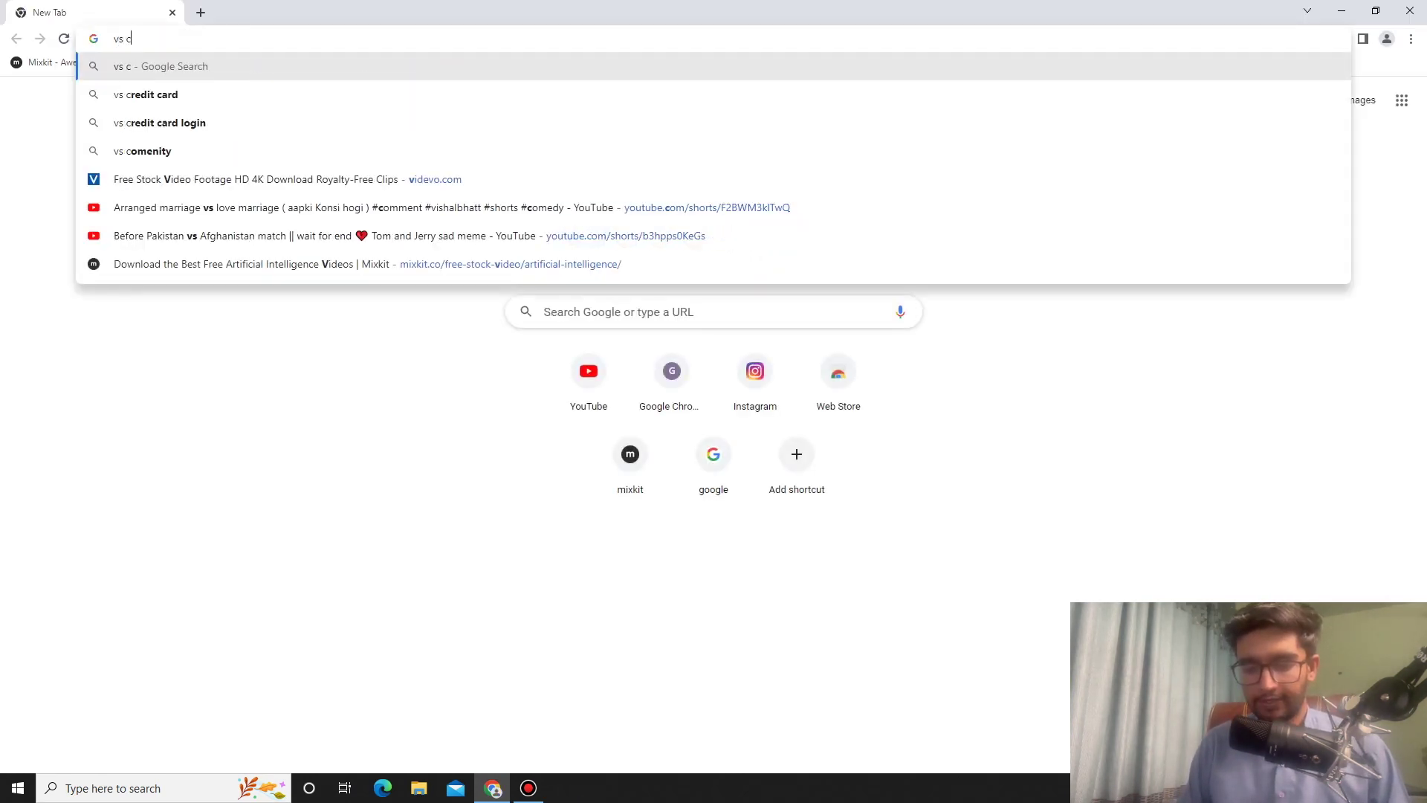
pyautogui.write('ode ownbloa')
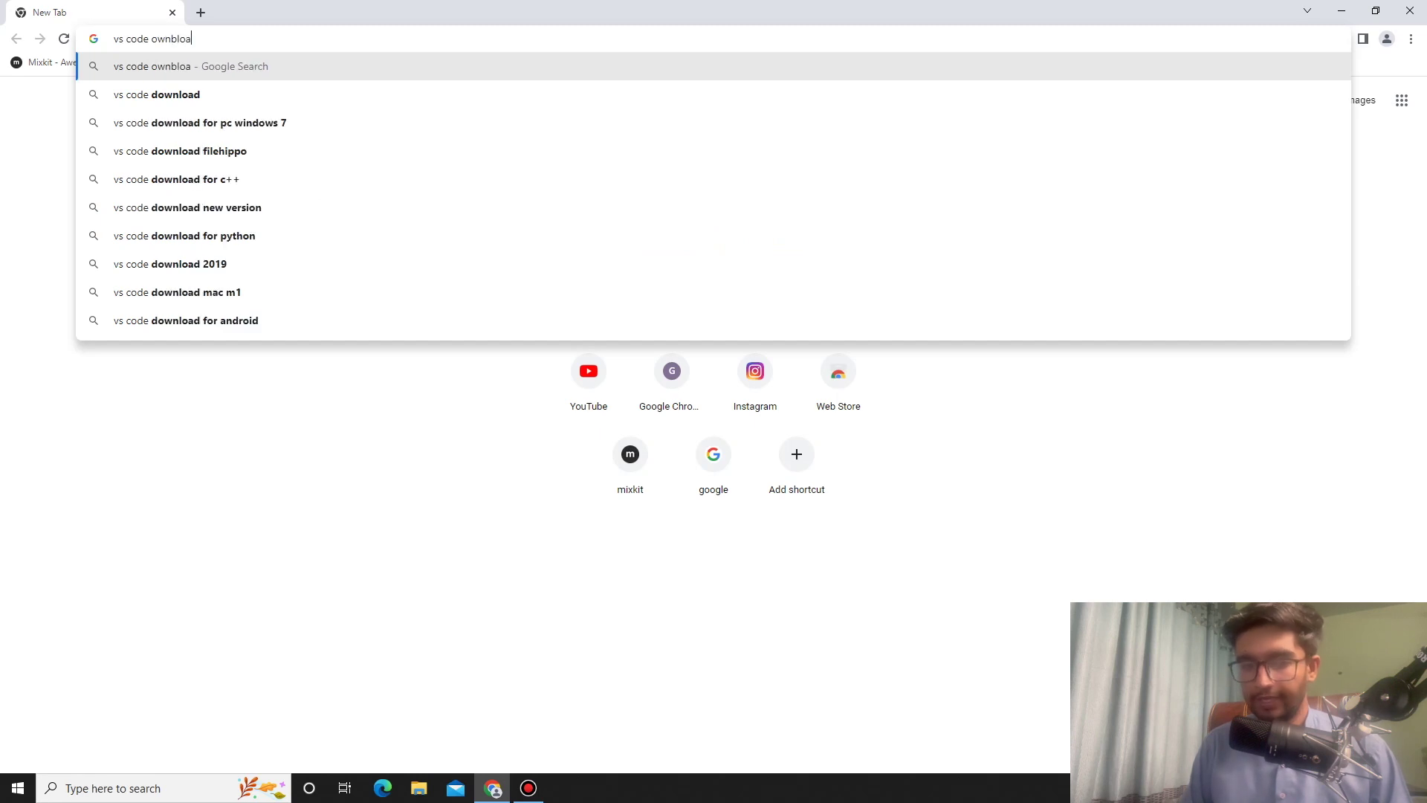
pyautogui.press('BackSpace')
pyautogui.press('BackSpace')
pyautogui.press('BackSpace')
pyautogui.press('BackSpace')
pyautogui.press('BackSpace')
pyautogui.press('BackSpace')
pyautogui.press('BackSpace')
pyautogui.write('download')
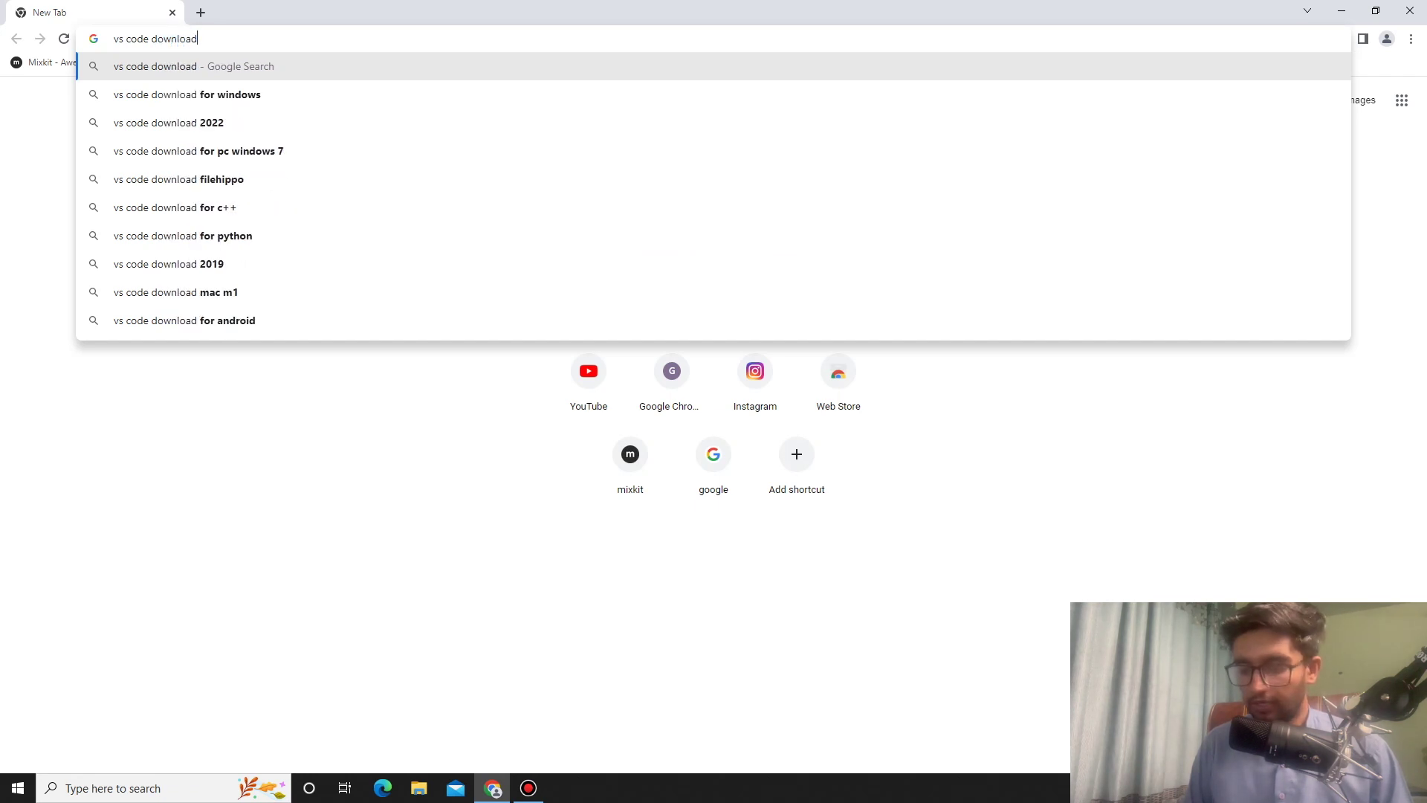
pyautogui.press('Return')
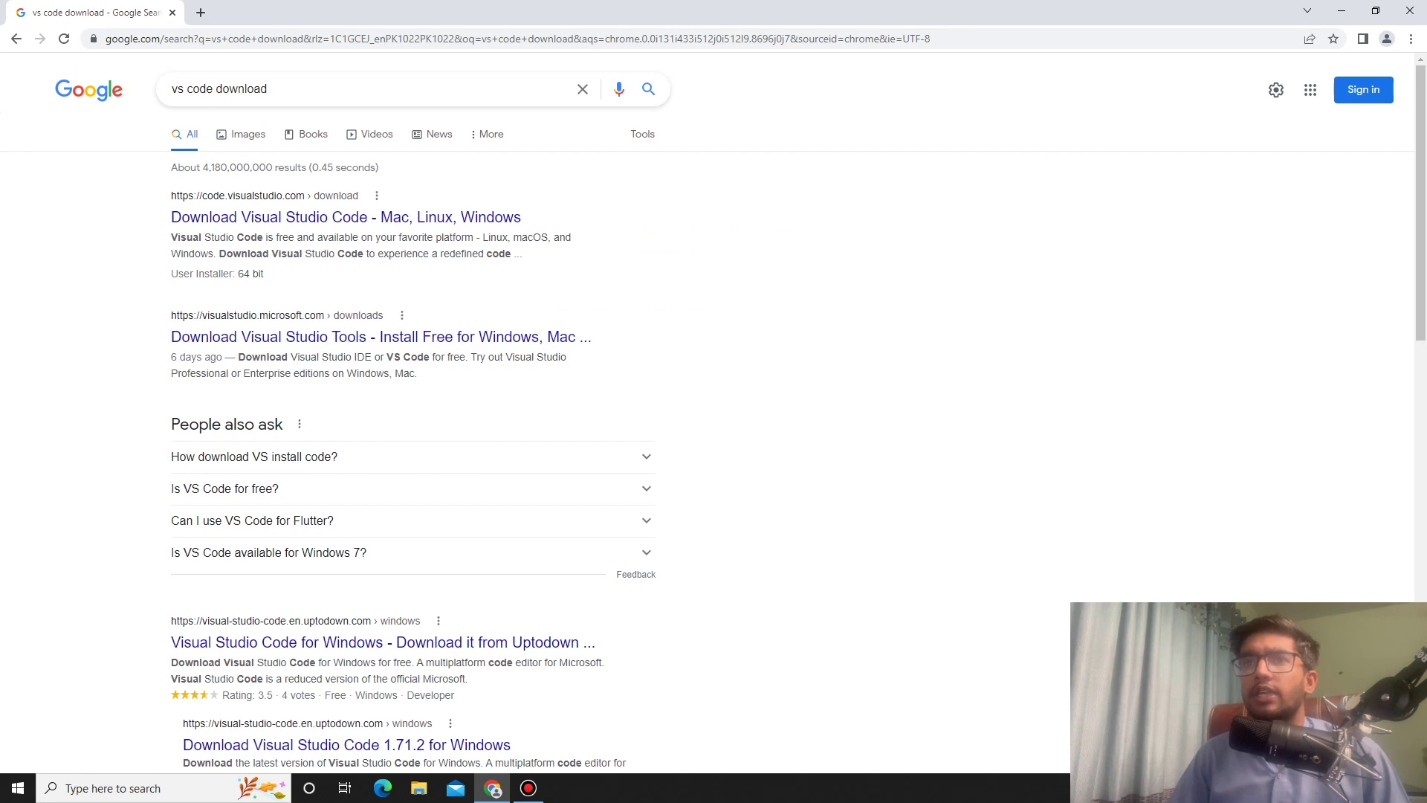
pyautogui.click(346, 216)
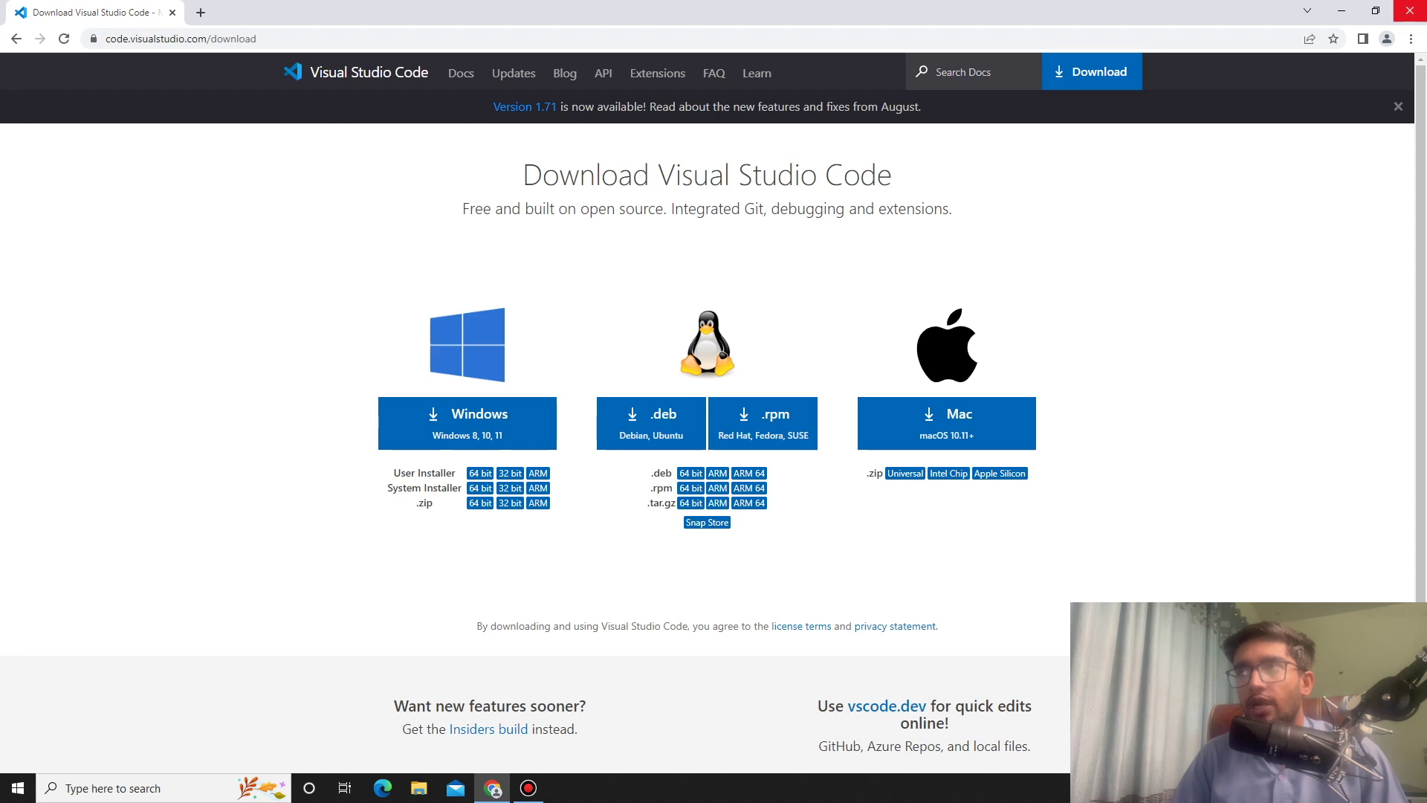
pyautogui.click(1410, 11)
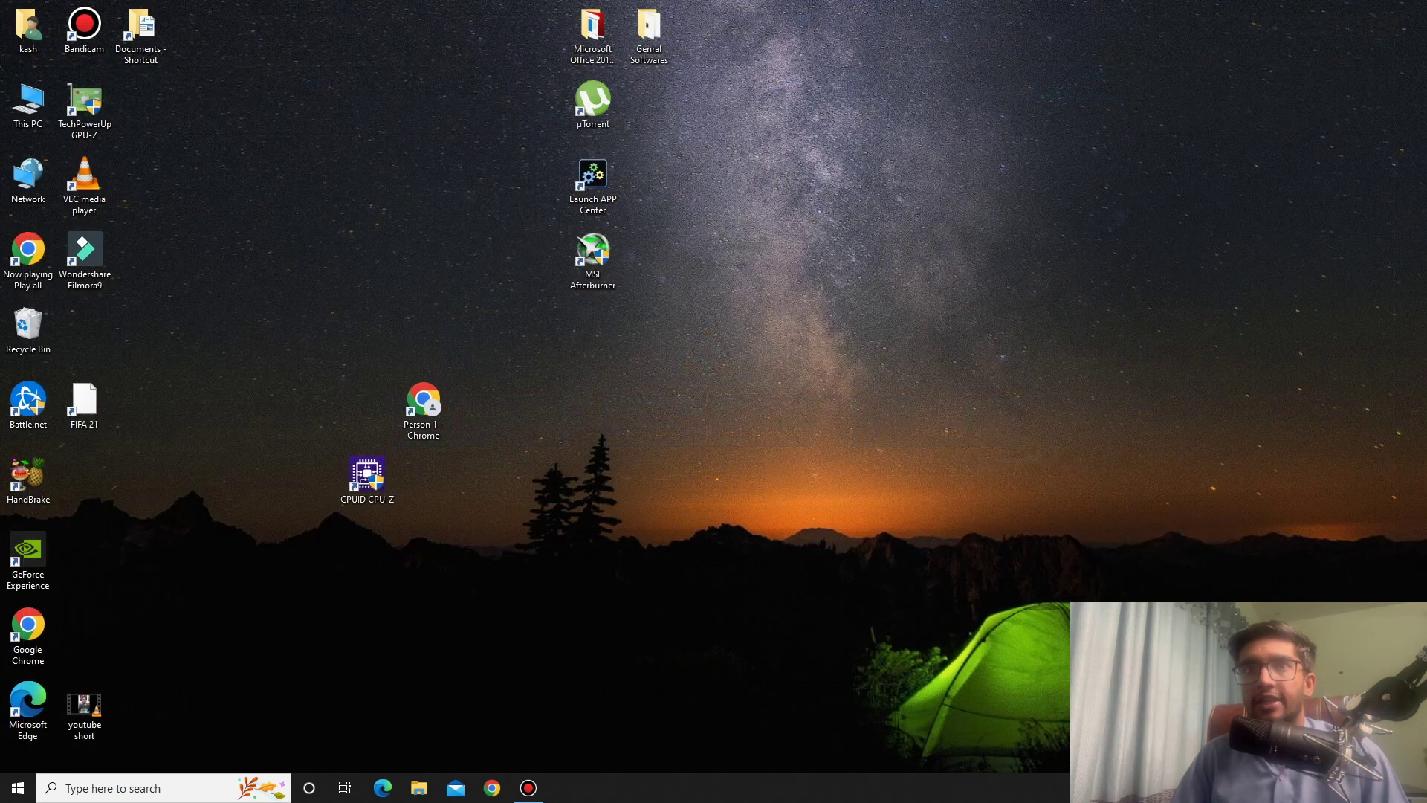
# Run the VSCodeUserSetup-x64-1.71.2 installer from the Downloads folder
pyautogui.doubleClick(27, 104)
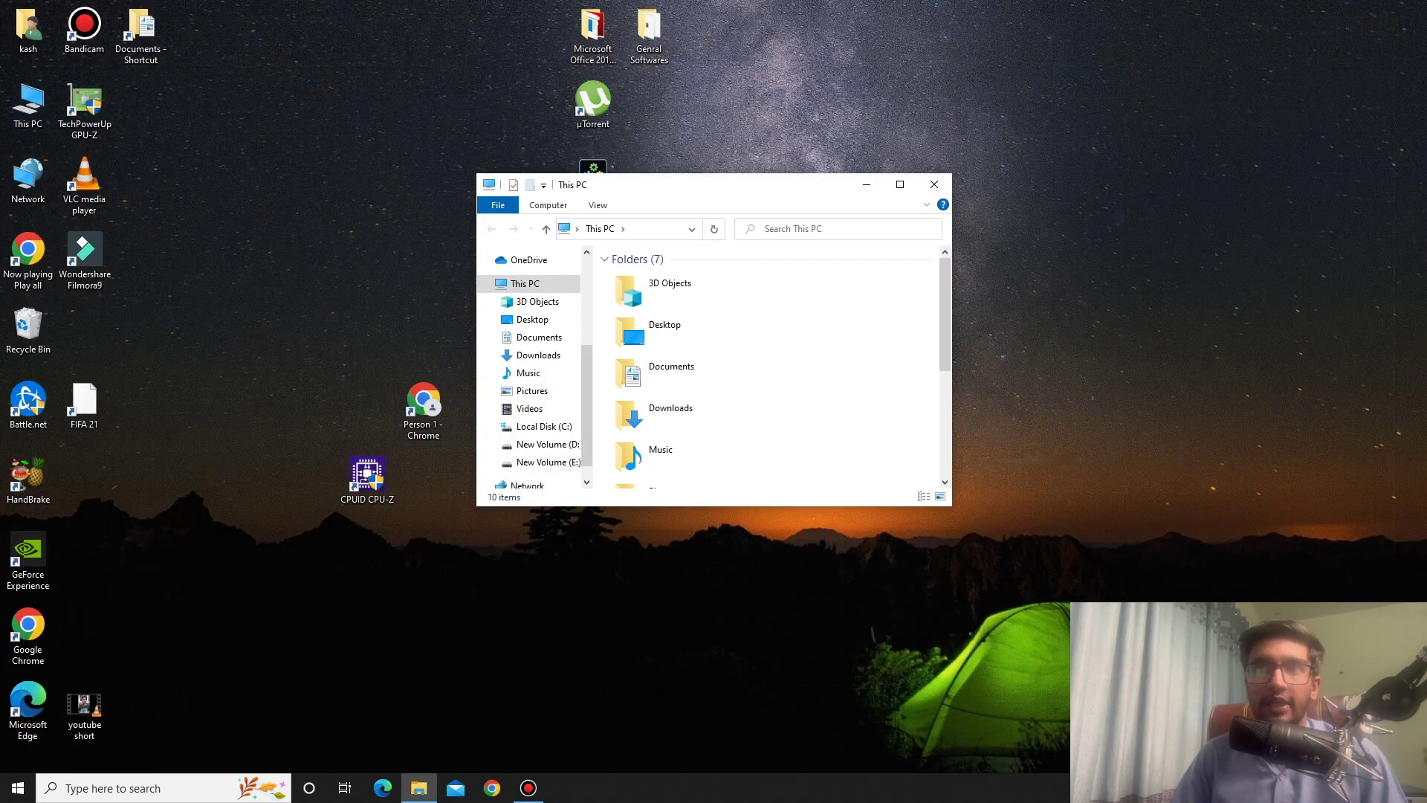
pyautogui.press('super+Up')
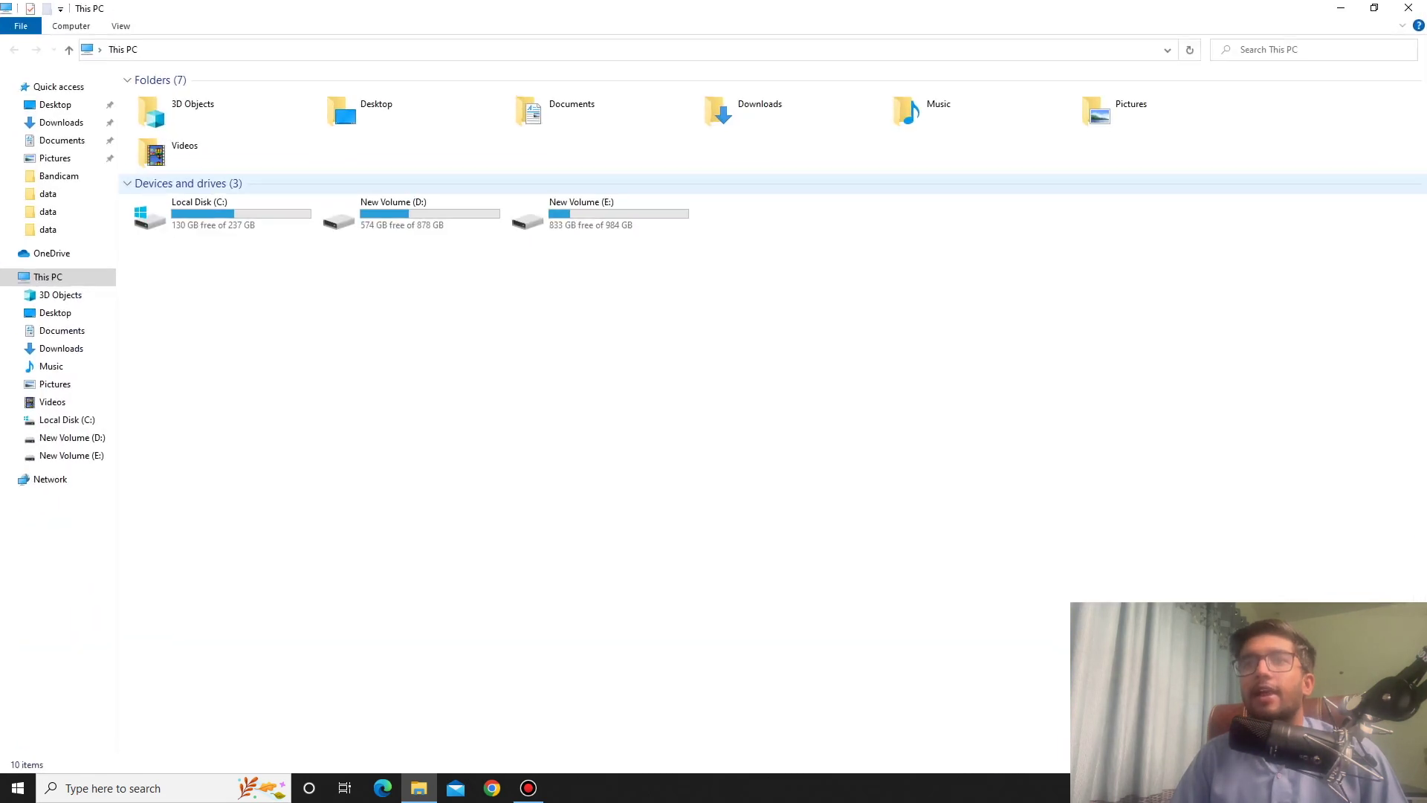
pyautogui.click(61, 348)
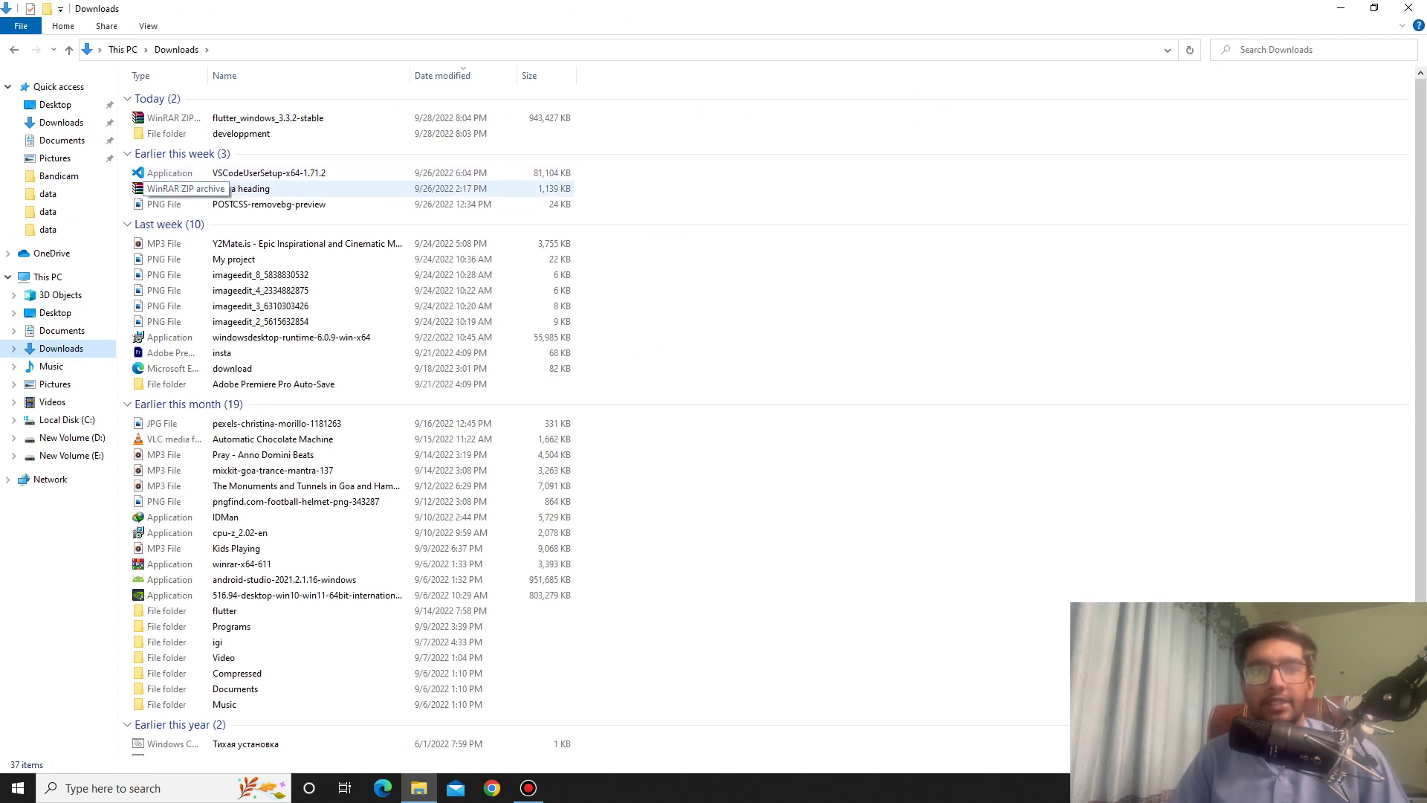
pyautogui.rightClick(159, 188)
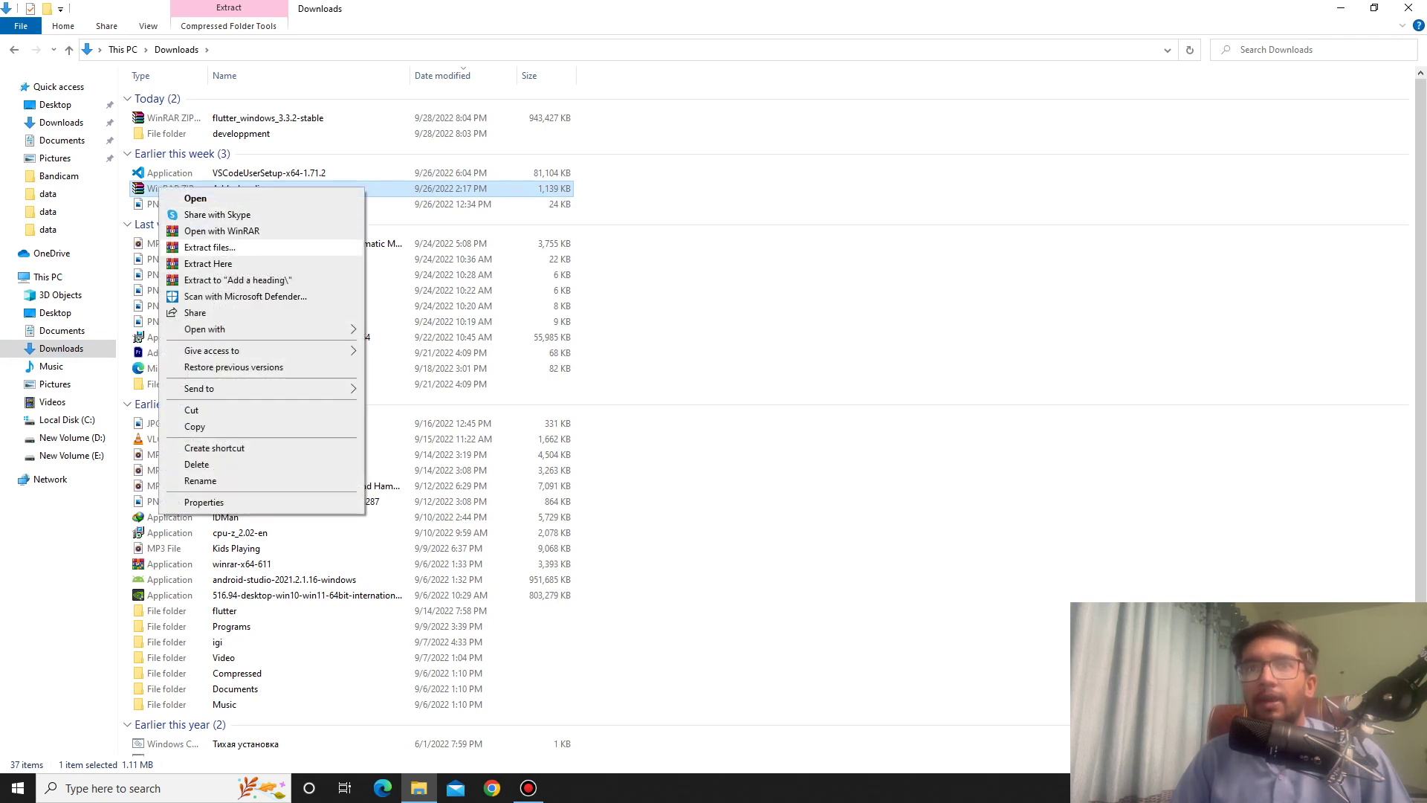
pyautogui.click(669, 212)
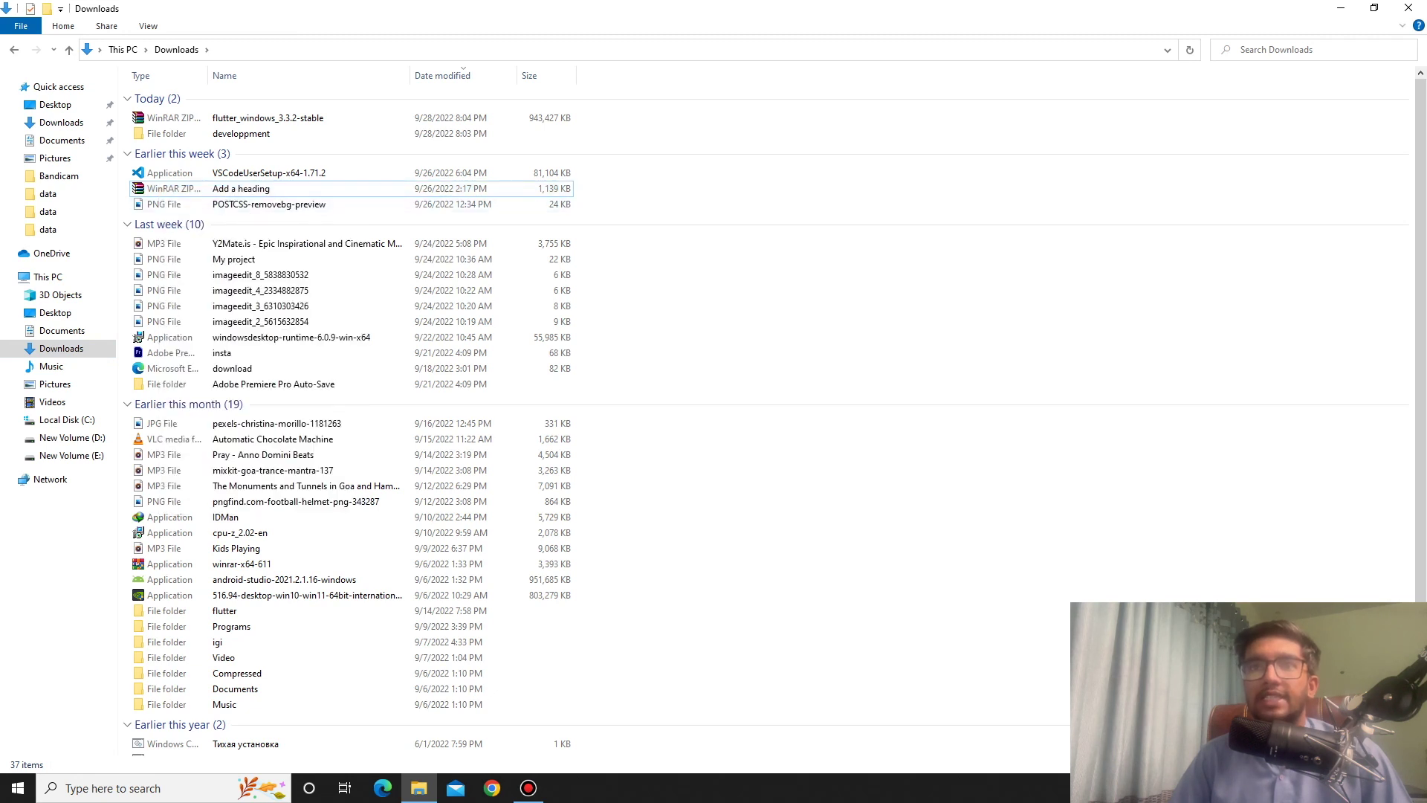
pyautogui.doubleClick(269, 173)
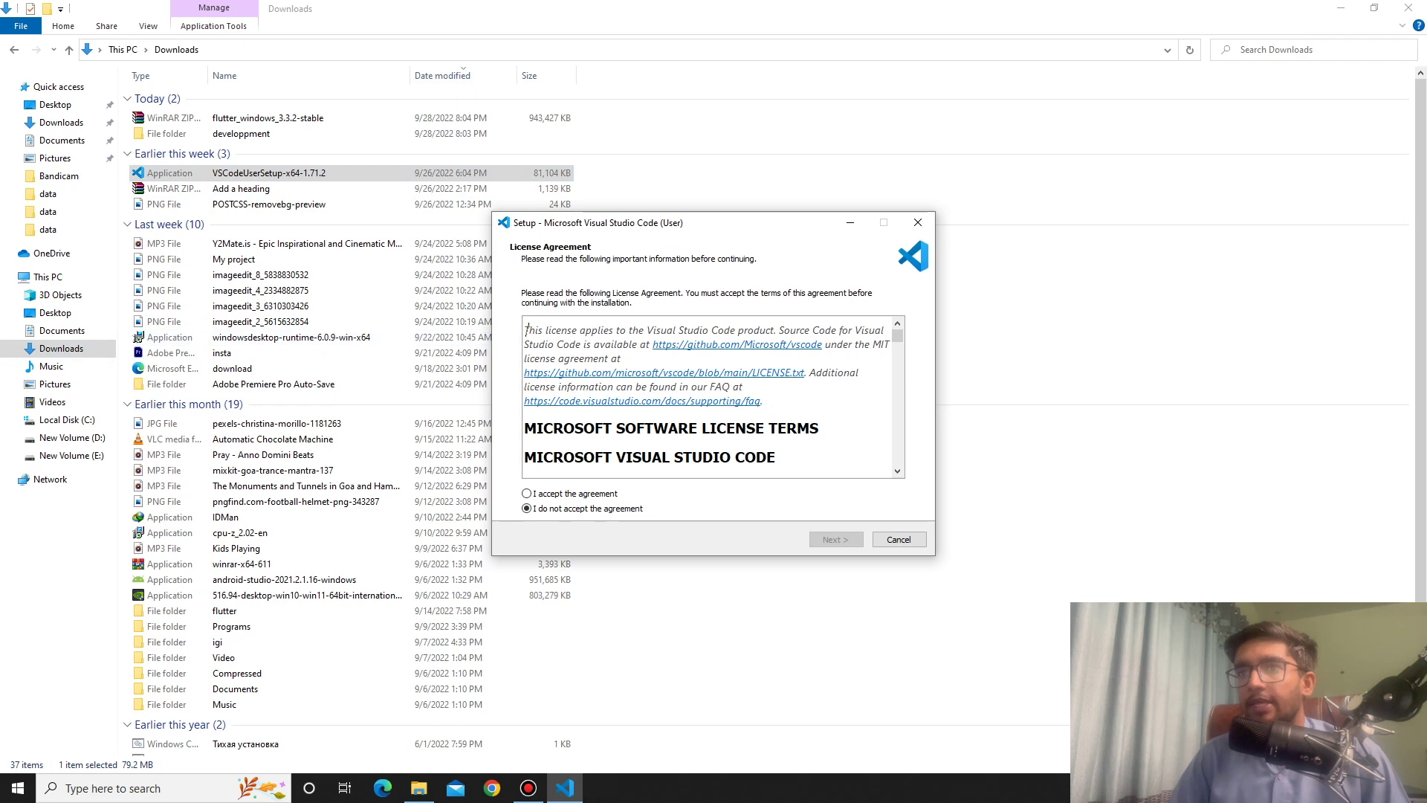
# Review and accept the Visual Studio Code license agreement and proceed to the destination location
pyautogui.scroll(-10, 526, 328)
pyautogui.scroll(-15, 712, 396)
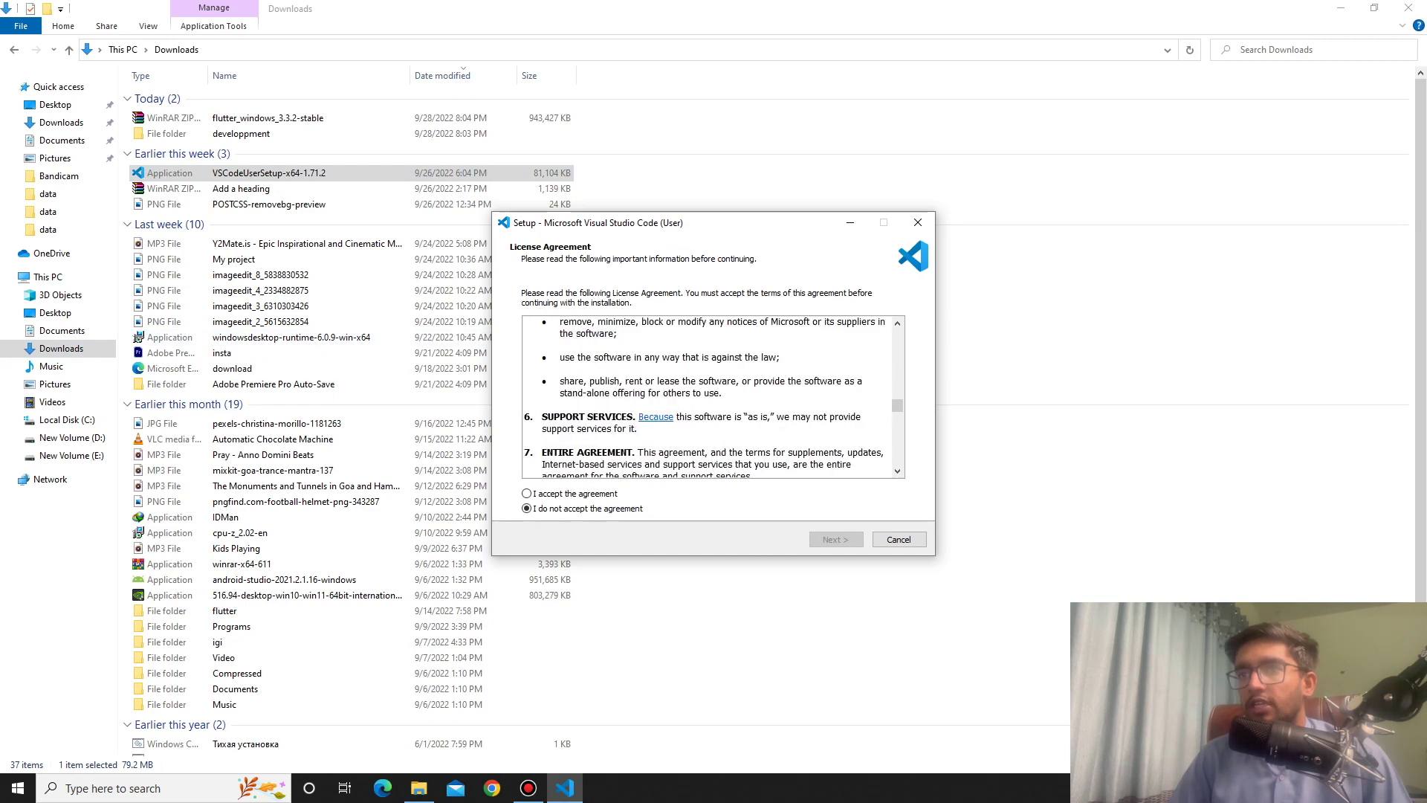
pyautogui.scroll(-3, 713, 396)
pyautogui.click(527, 494)
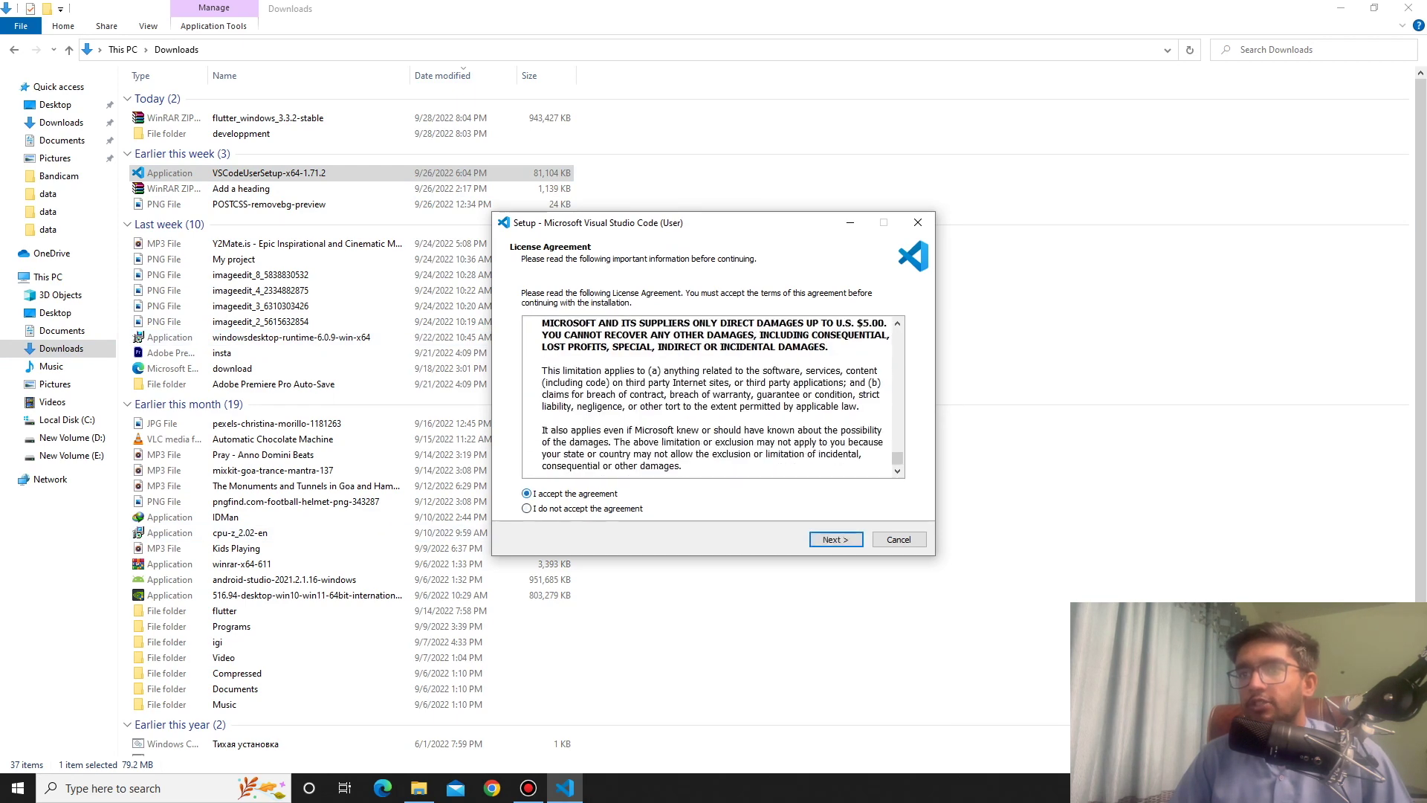
pyautogui.press('Return')
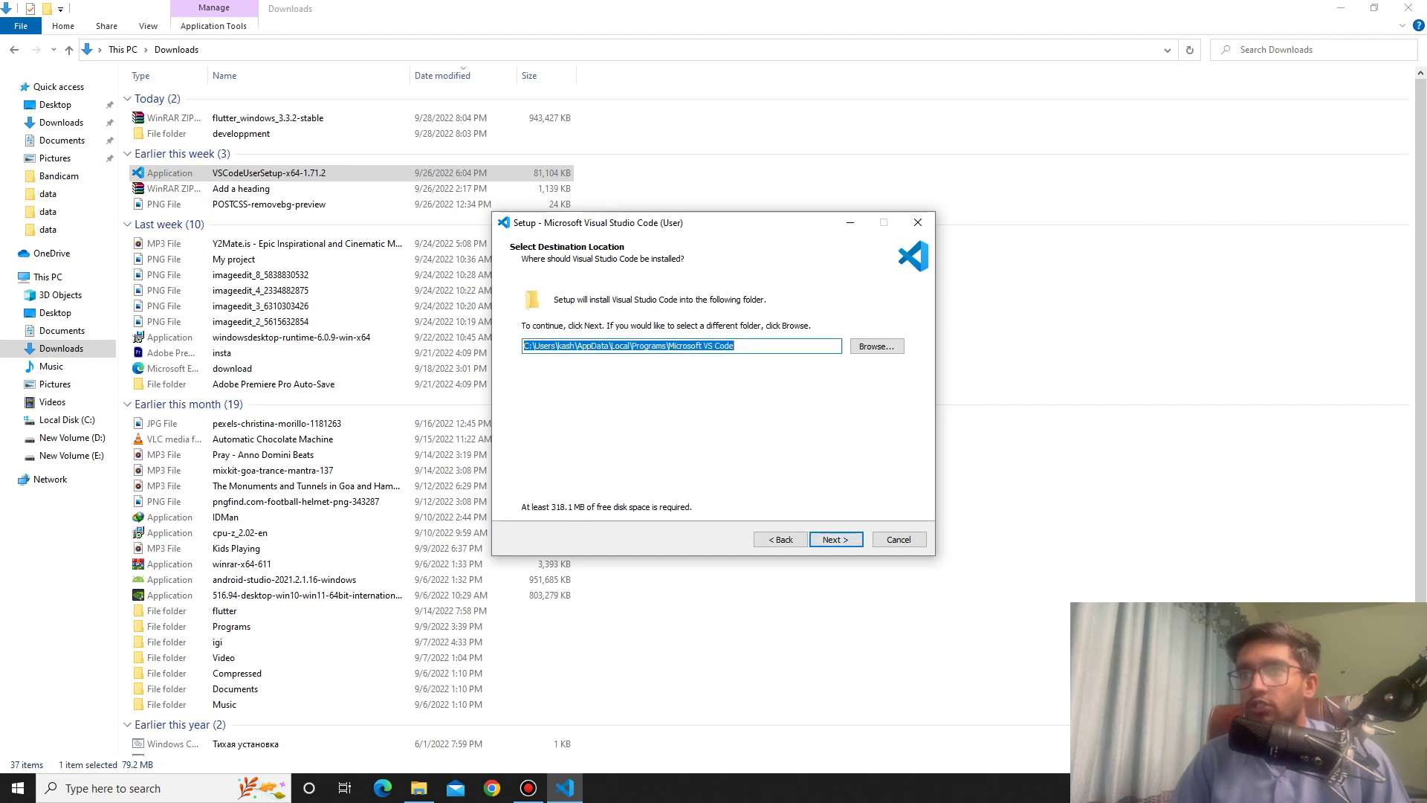
# Install Visual Studio Code with the preset destination, Start Menu folder and additional tasks, and launch it on finishing setup
pyautogui.press('Return')
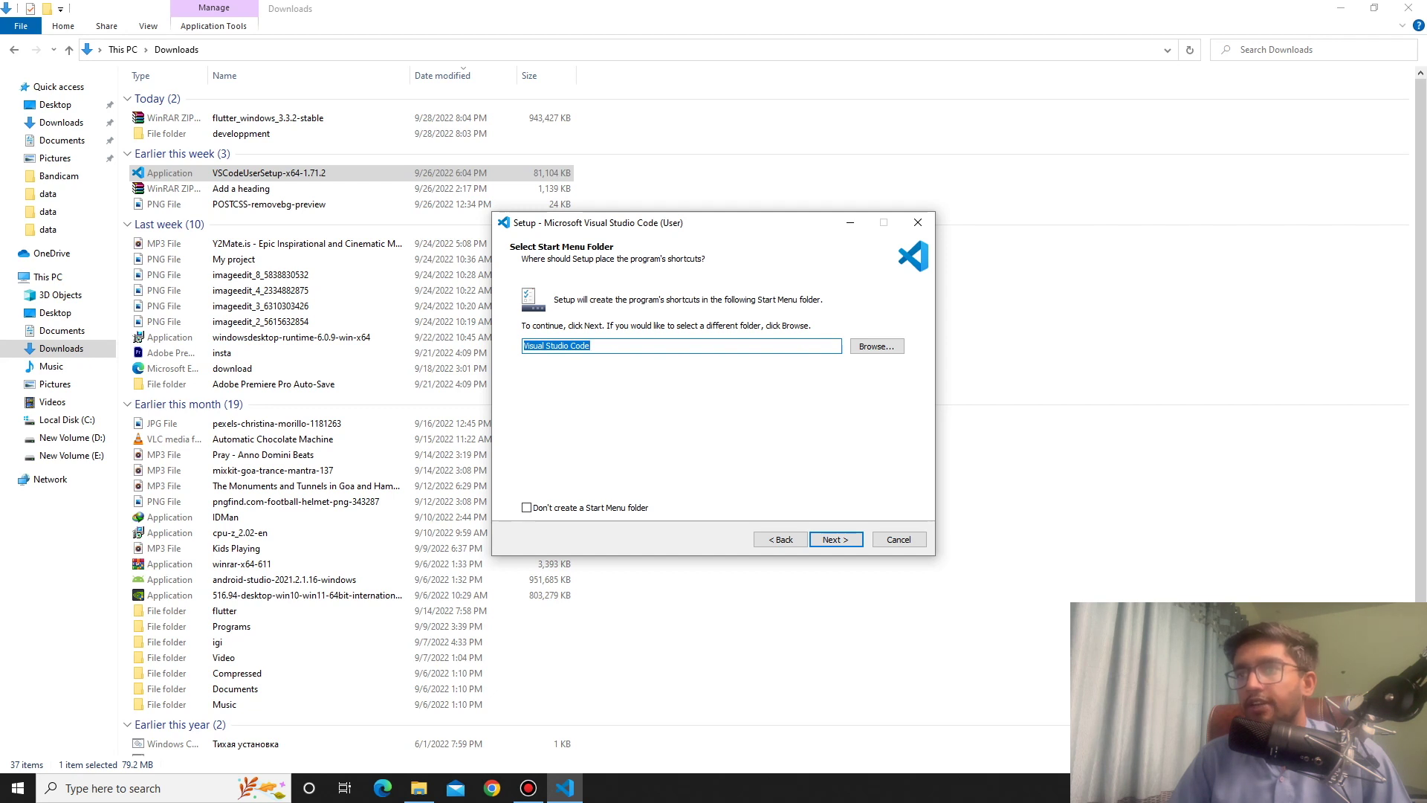
pyautogui.press('Return')
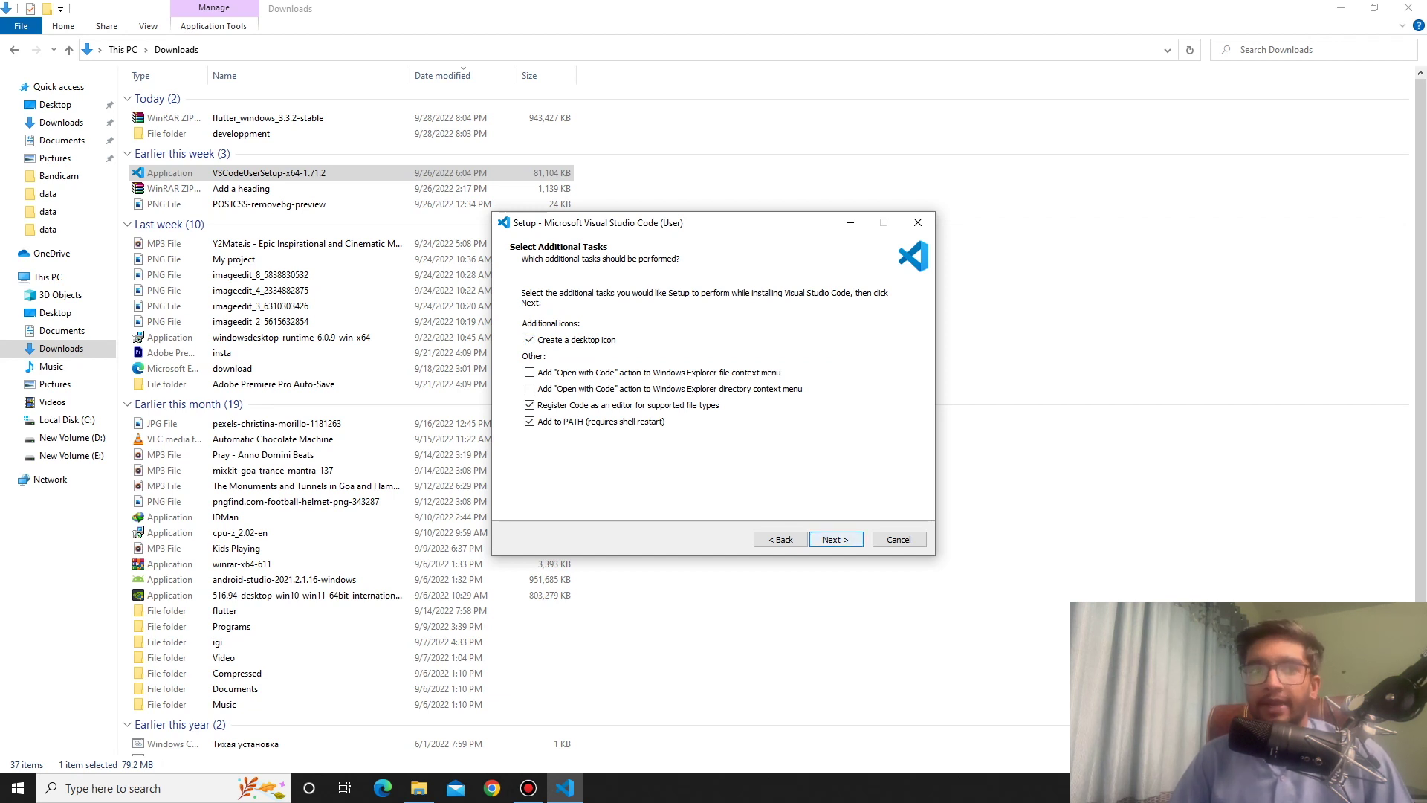
pyautogui.press('Return')
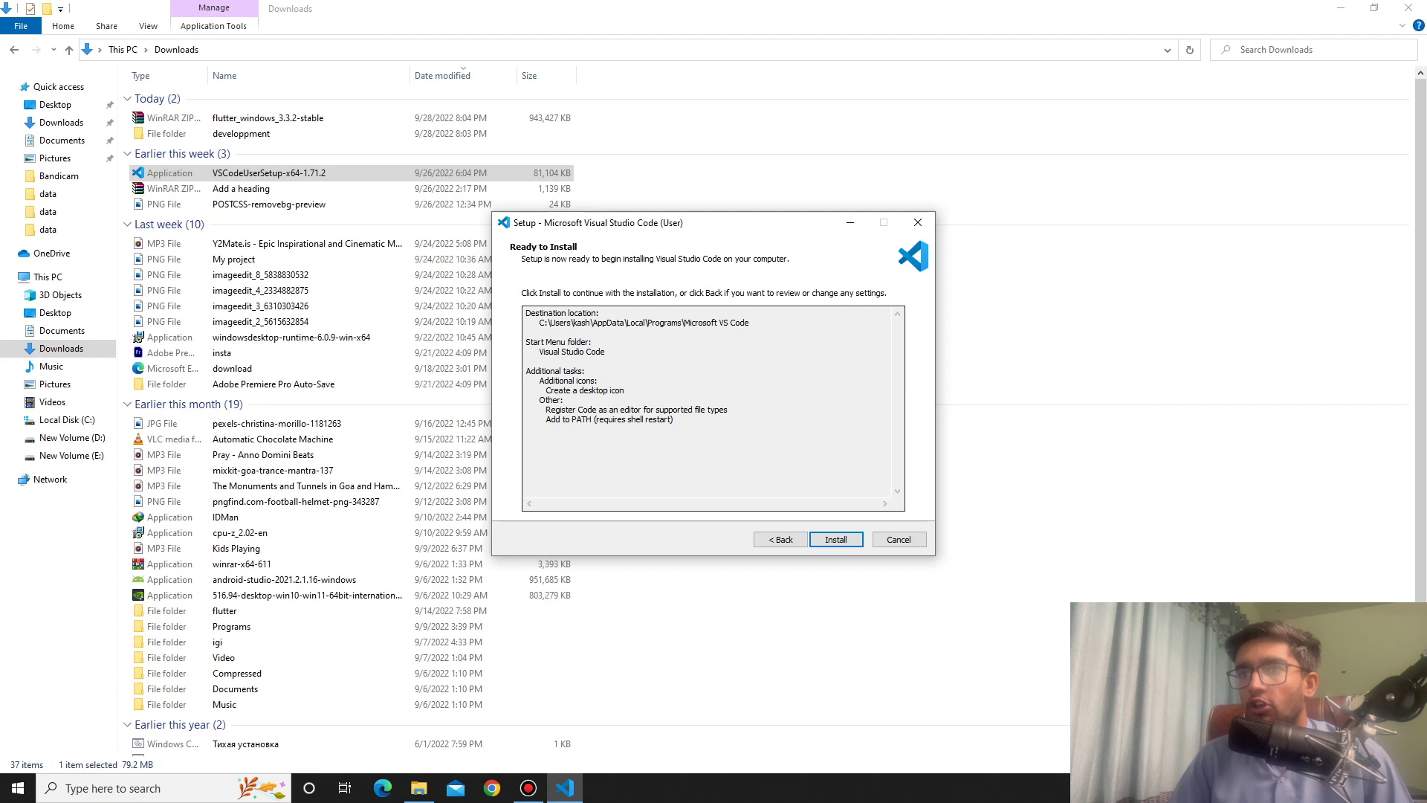
pyautogui.press('Return')
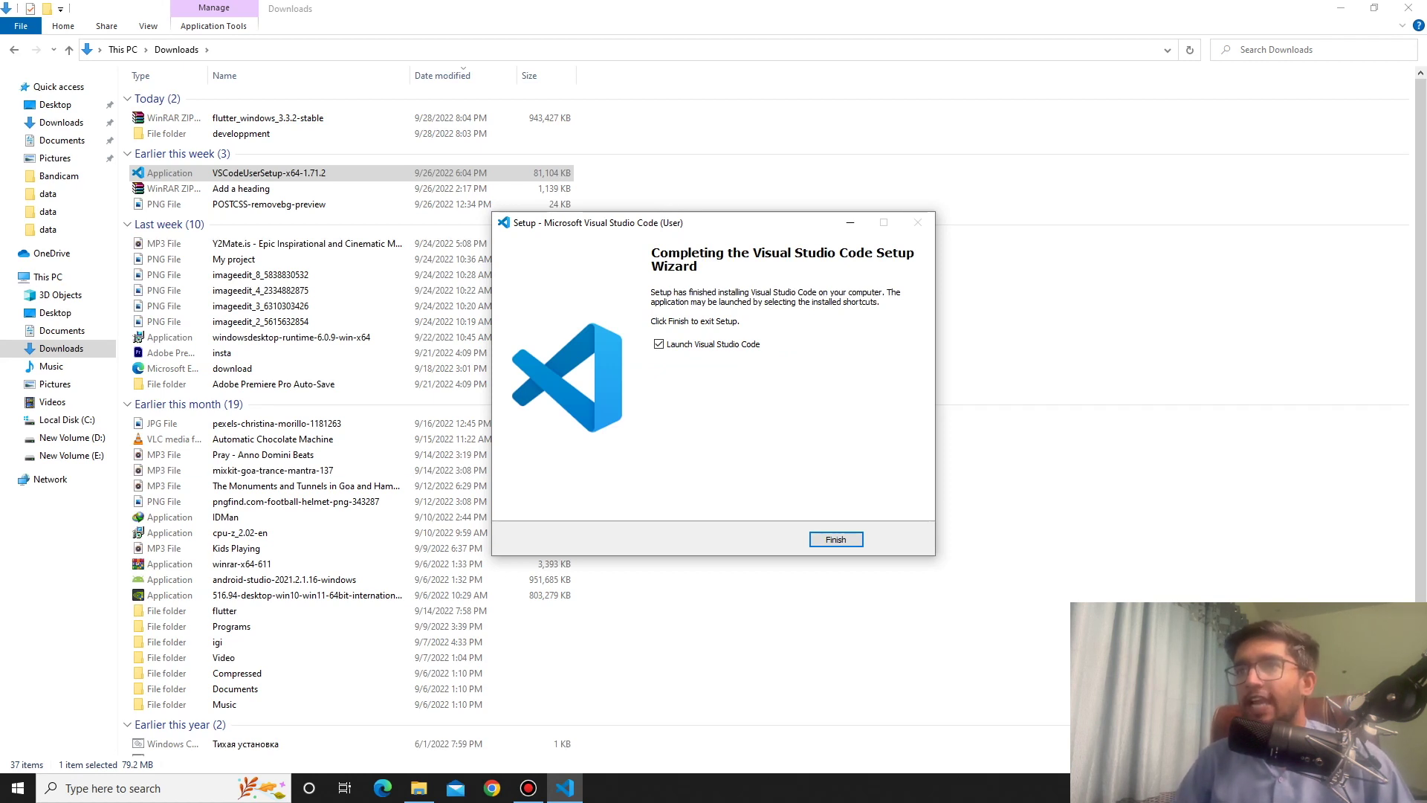
pyautogui.press('Return')
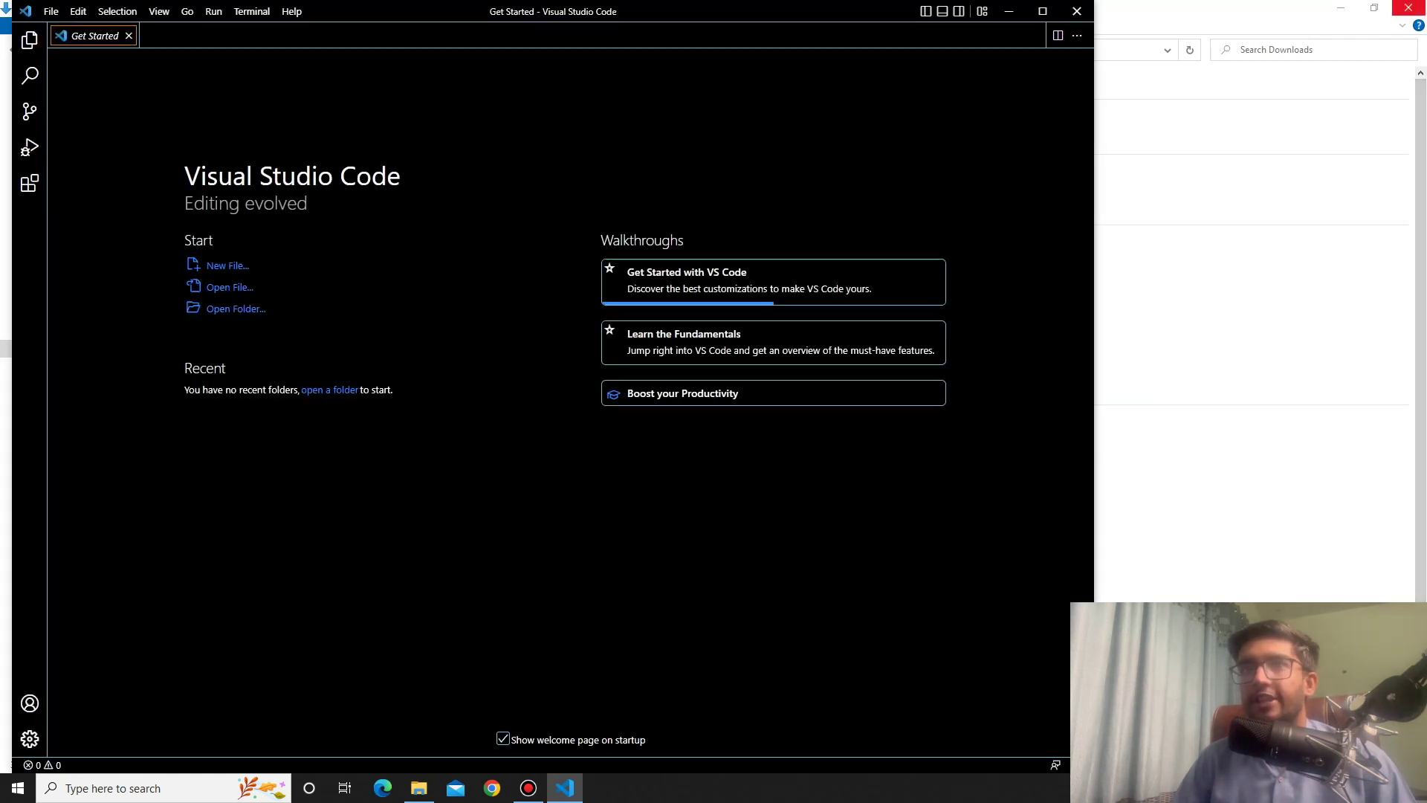
# Close the Downloads folder, restart Visual Studio Code and show its Extensions view
pyautogui.click(1409, 7)
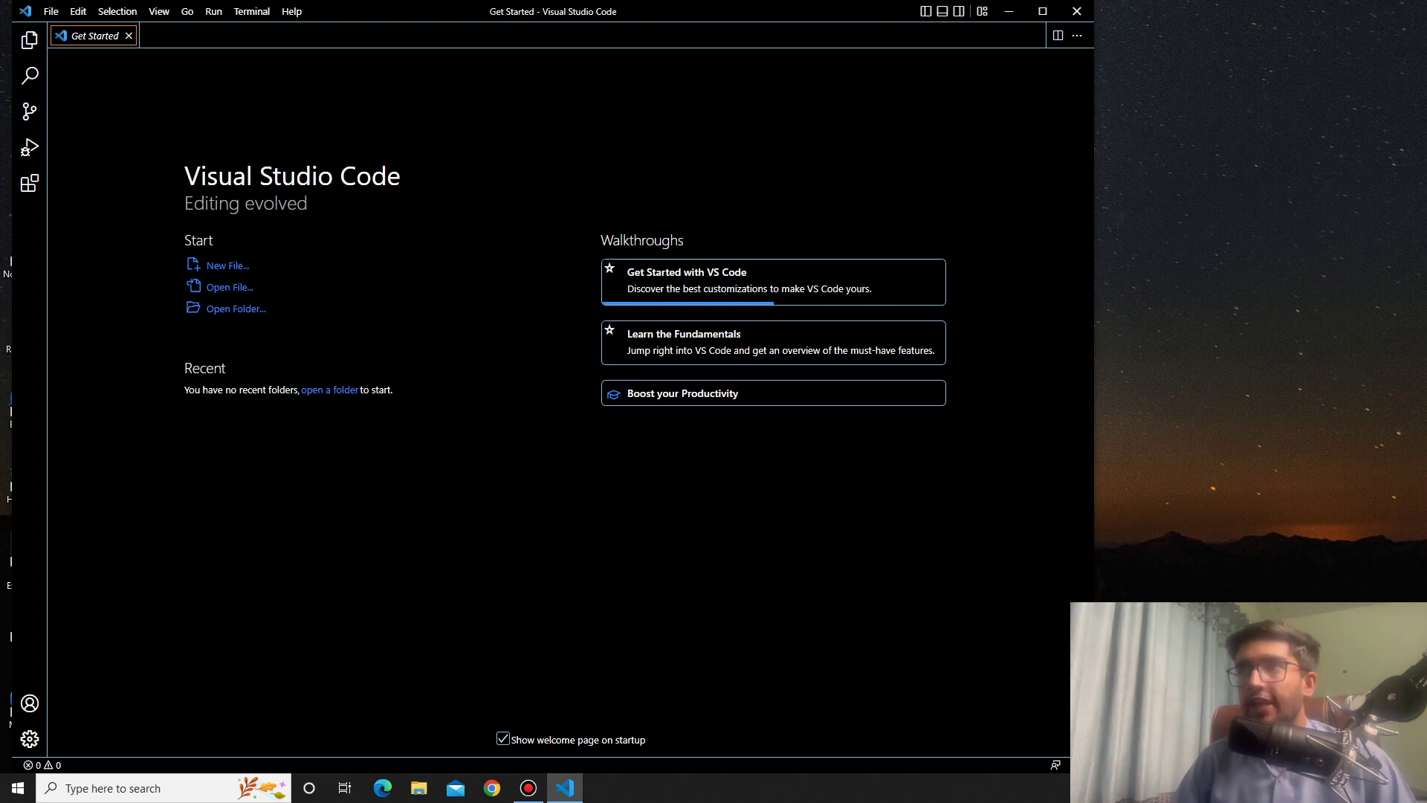
pyautogui.click(1077, 11)
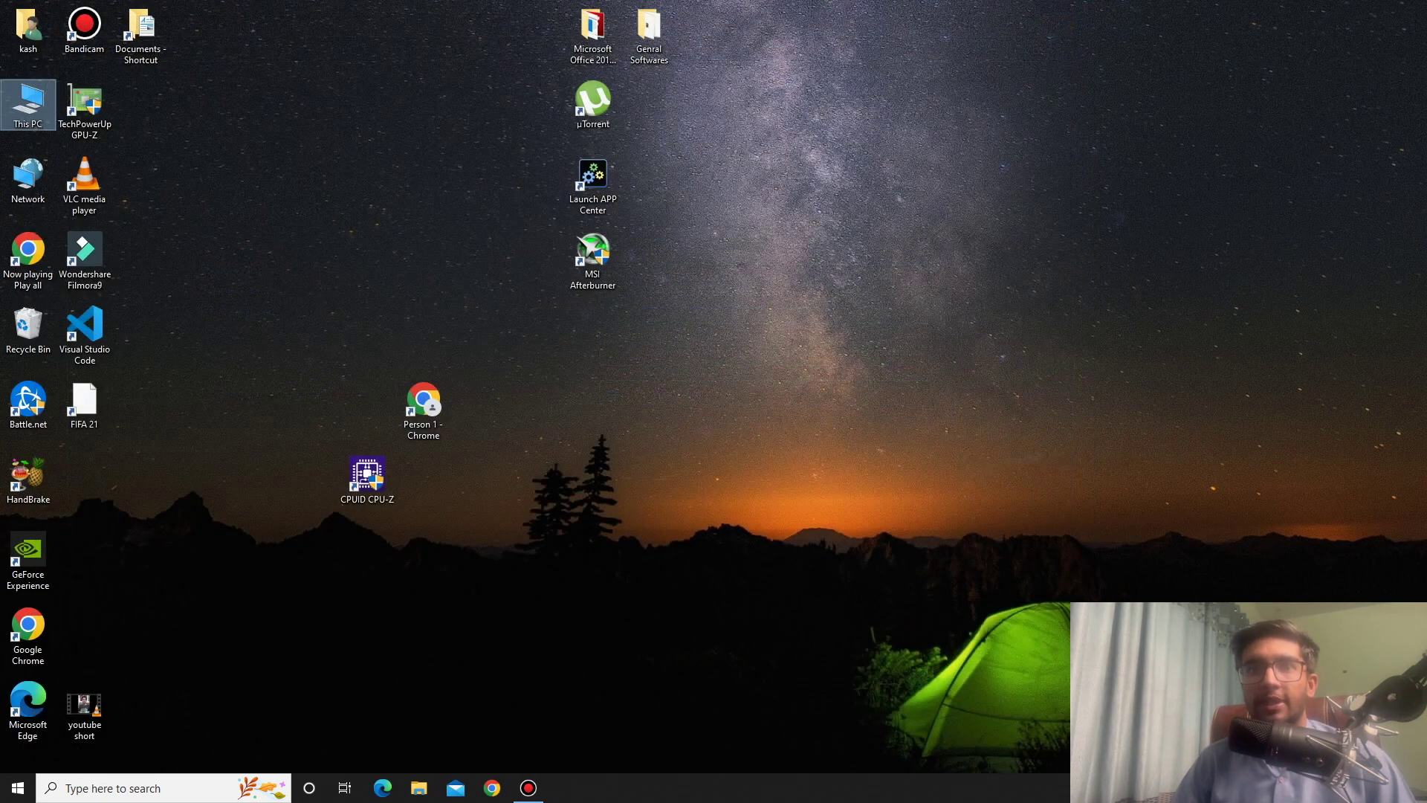
pyautogui.doubleClick(85, 327)
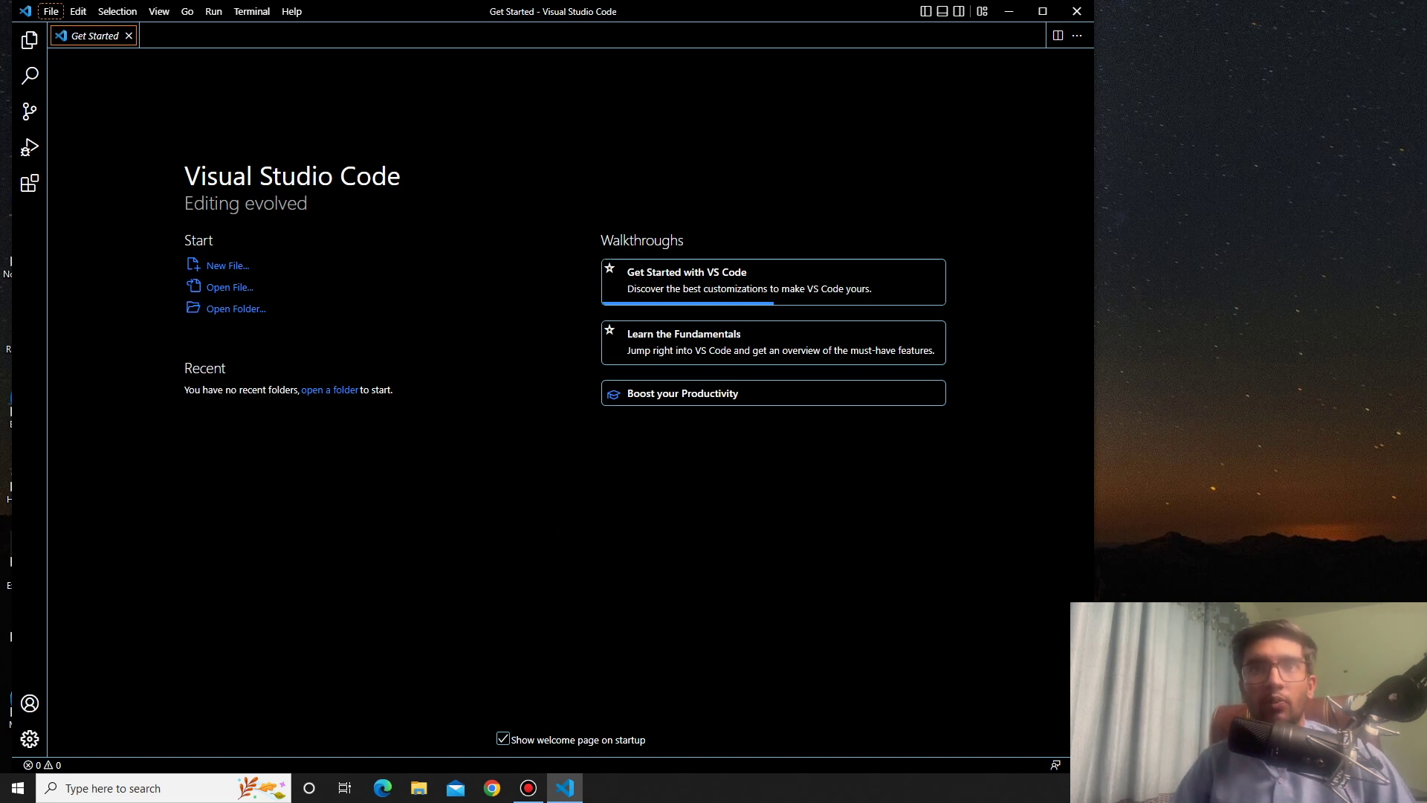
pyautogui.press('Return')
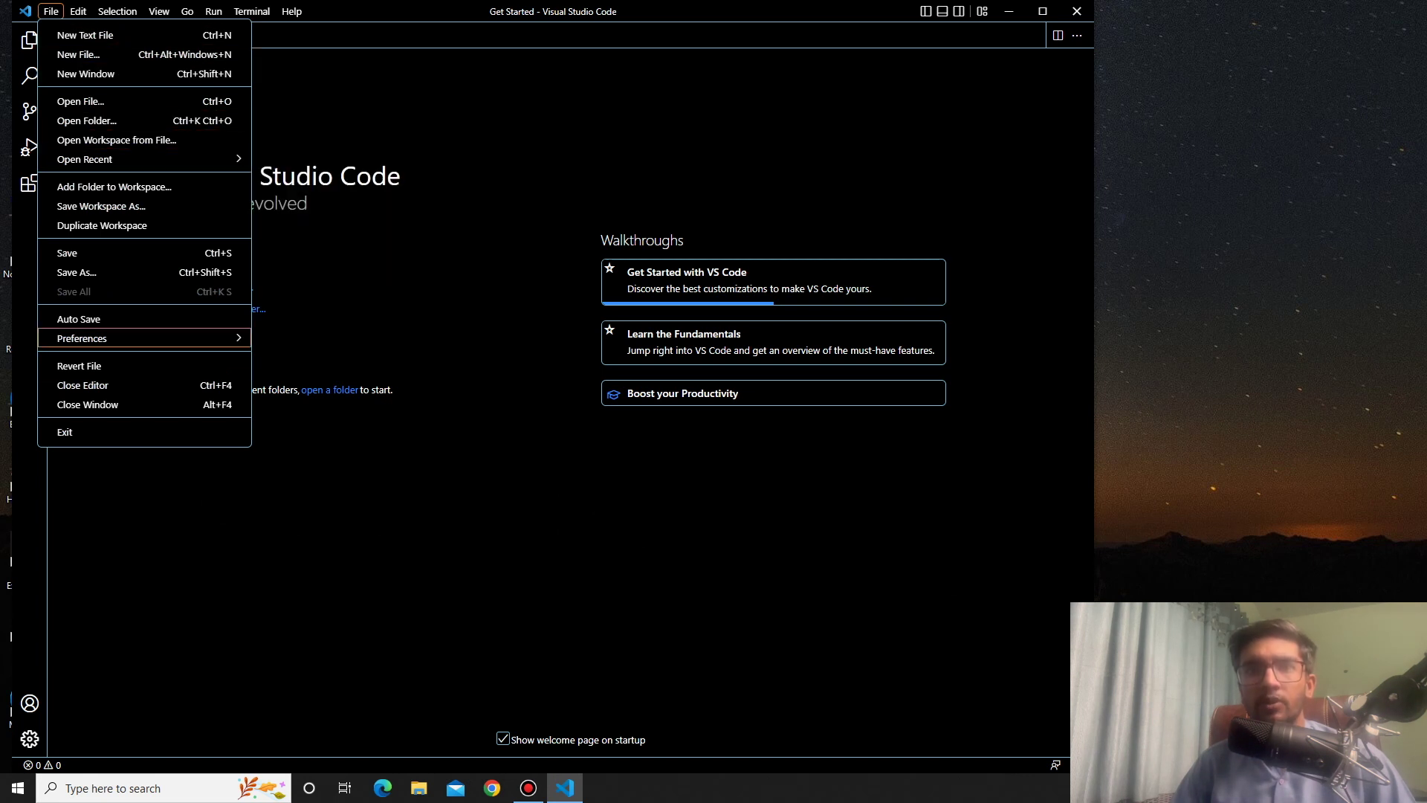
pyautogui.moveTo(82, 338)
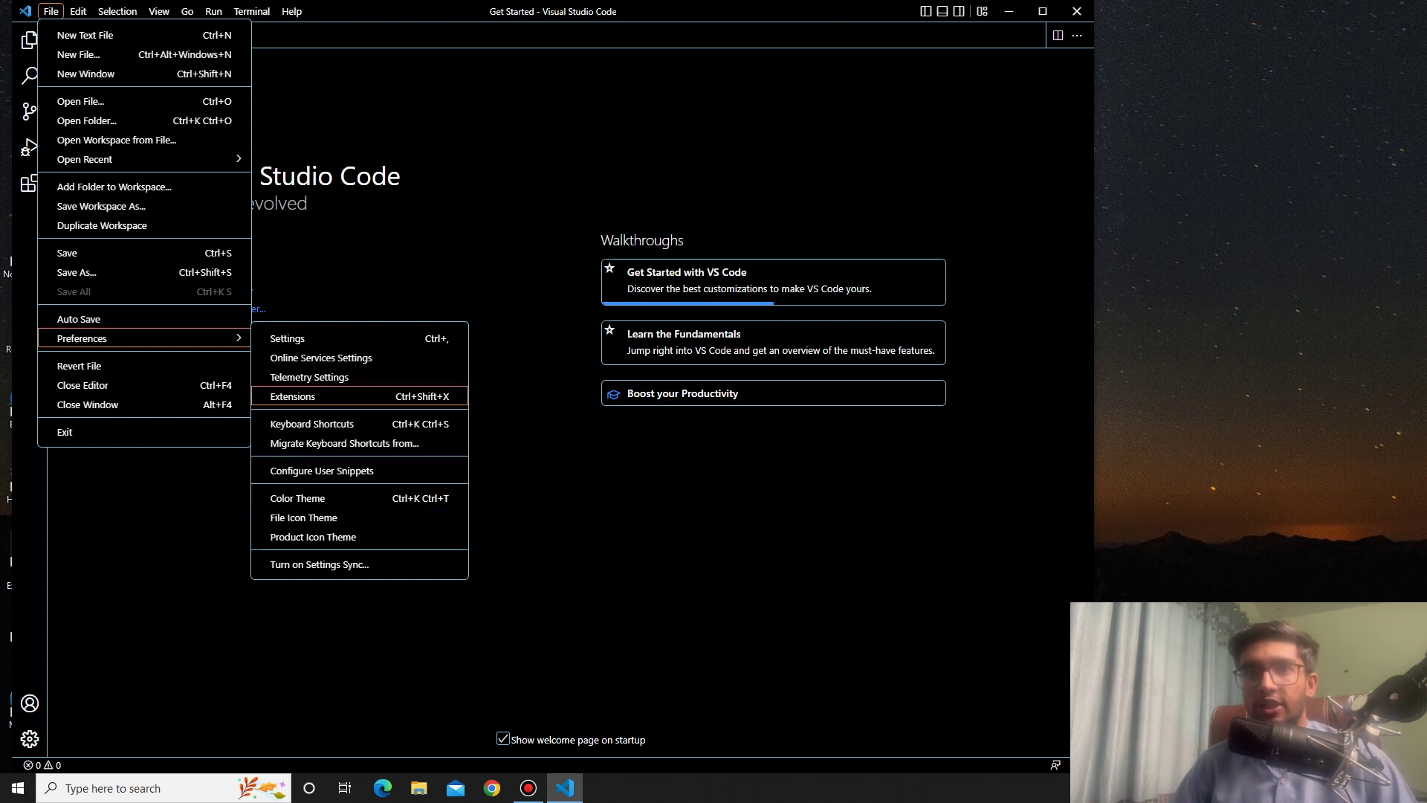
pyautogui.click(312, 396)
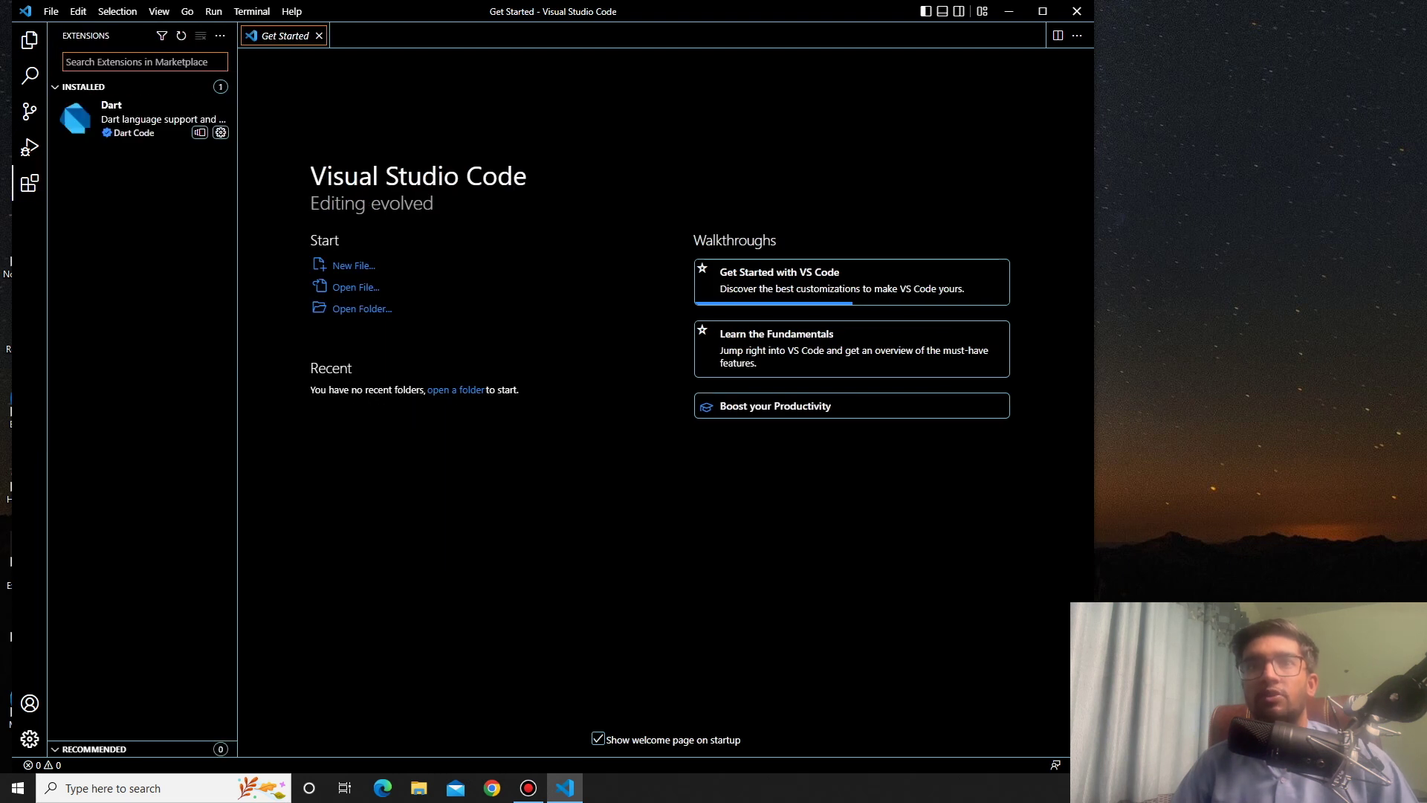
# Search the extensions marketplace for "dart" and open the details page of the Dart extension by Dart Code
pyautogui.write('d')
pyautogui.write('aer')
pyautogui.press('BackSpace')
pyautogui.press('BackSpace')
pyautogui.write('rt')
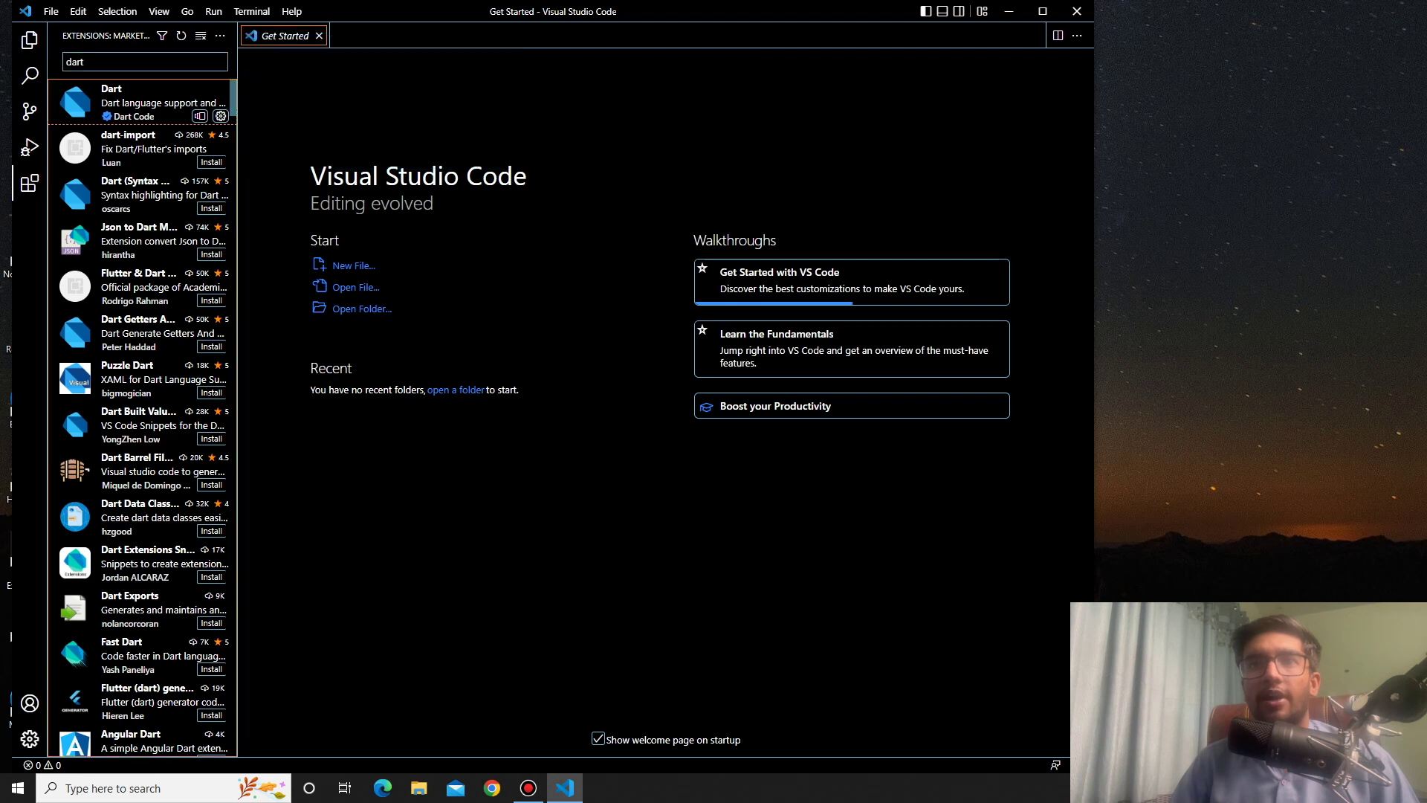
pyautogui.click(133, 102)
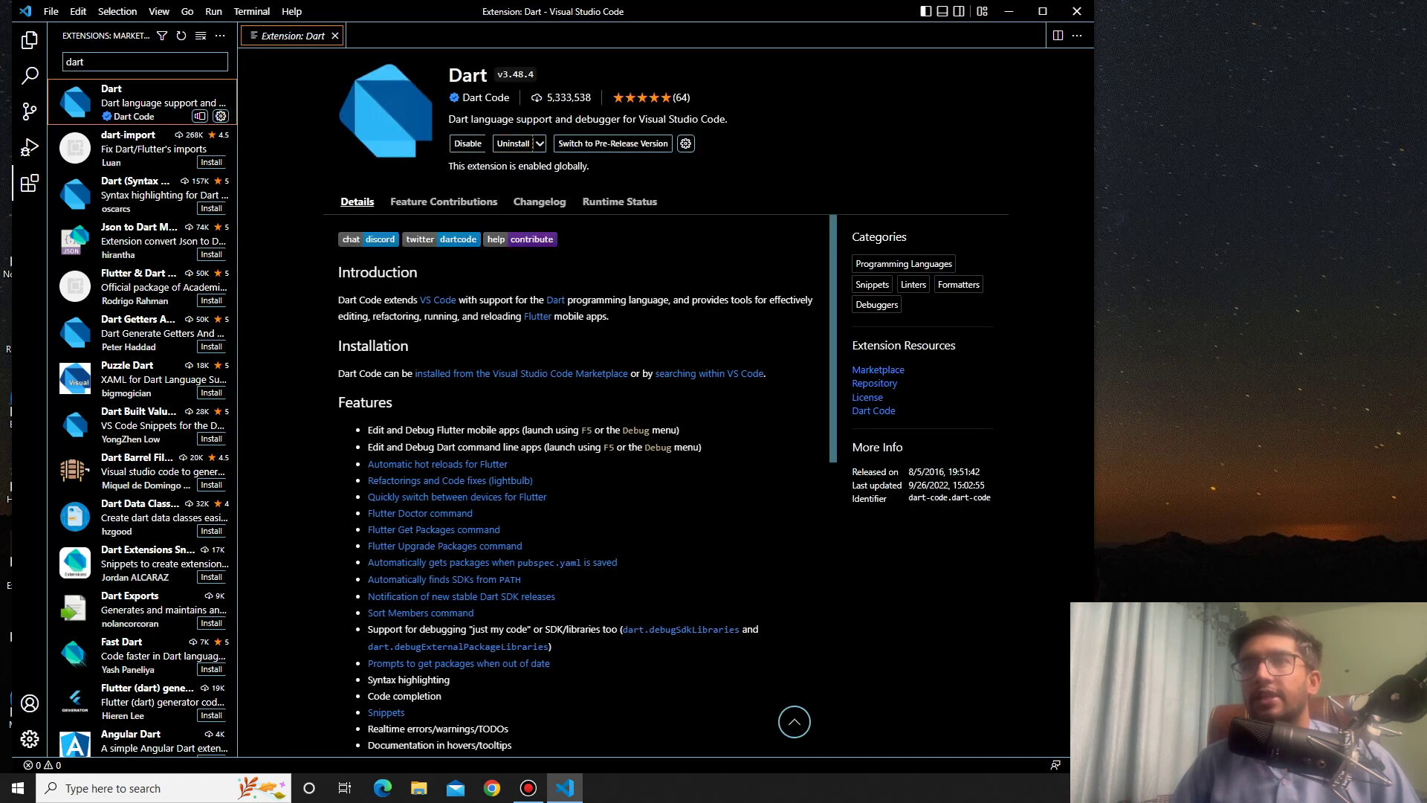
# Uninstall the Dart extension and install it again, dismissing the version selection list
pyautogui.click(539, 144)
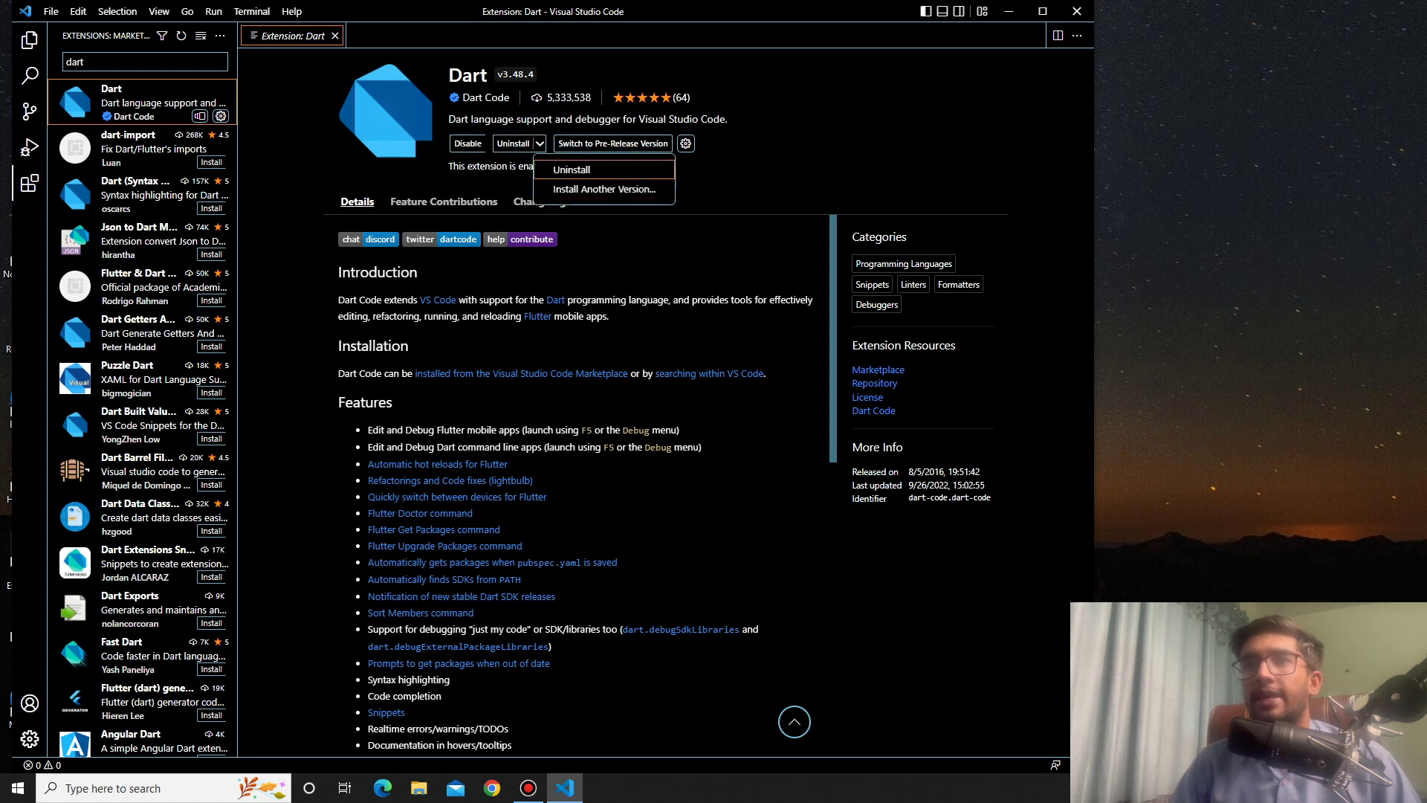
pyautogui.press('Escape')
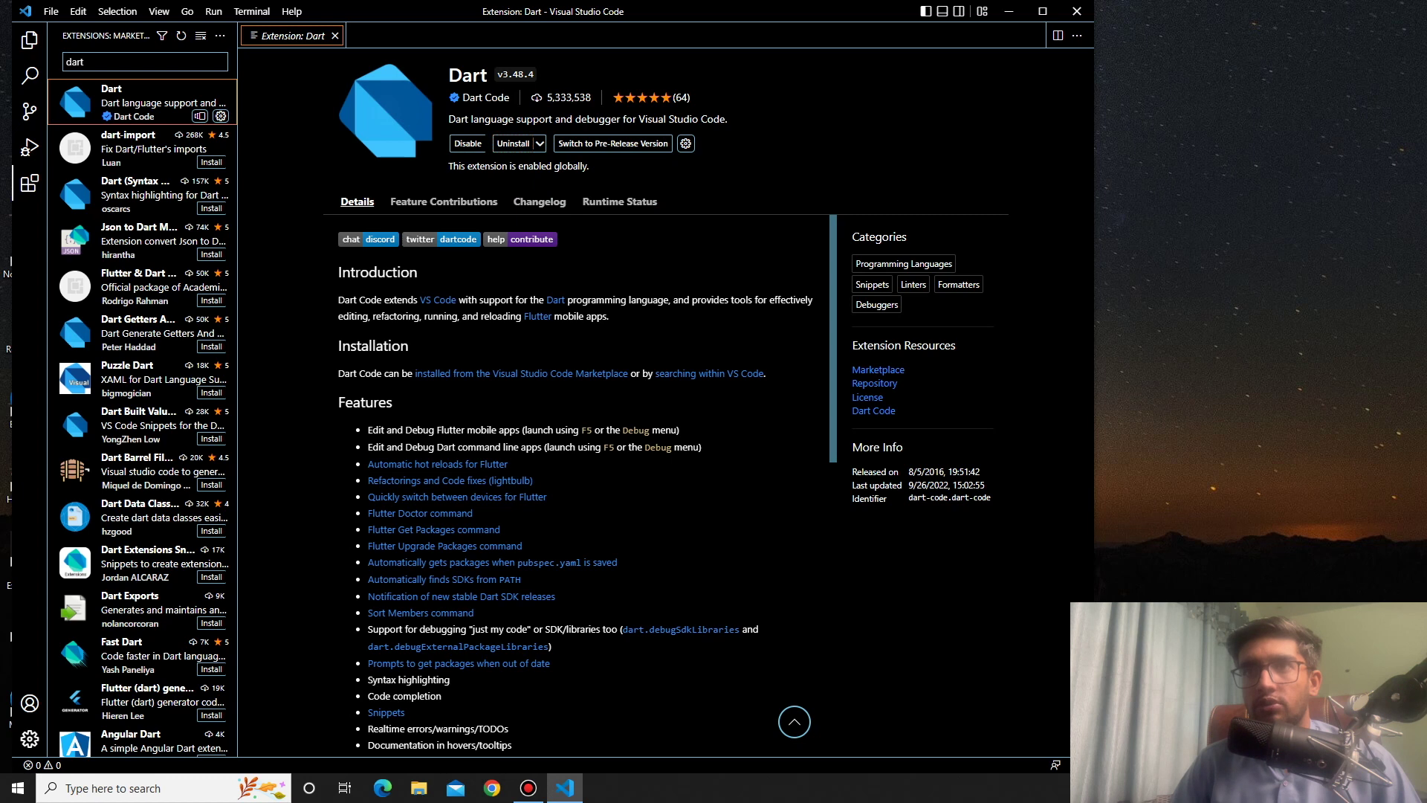
pyautogui.click(539, 143)
pyautogui.press('Return')
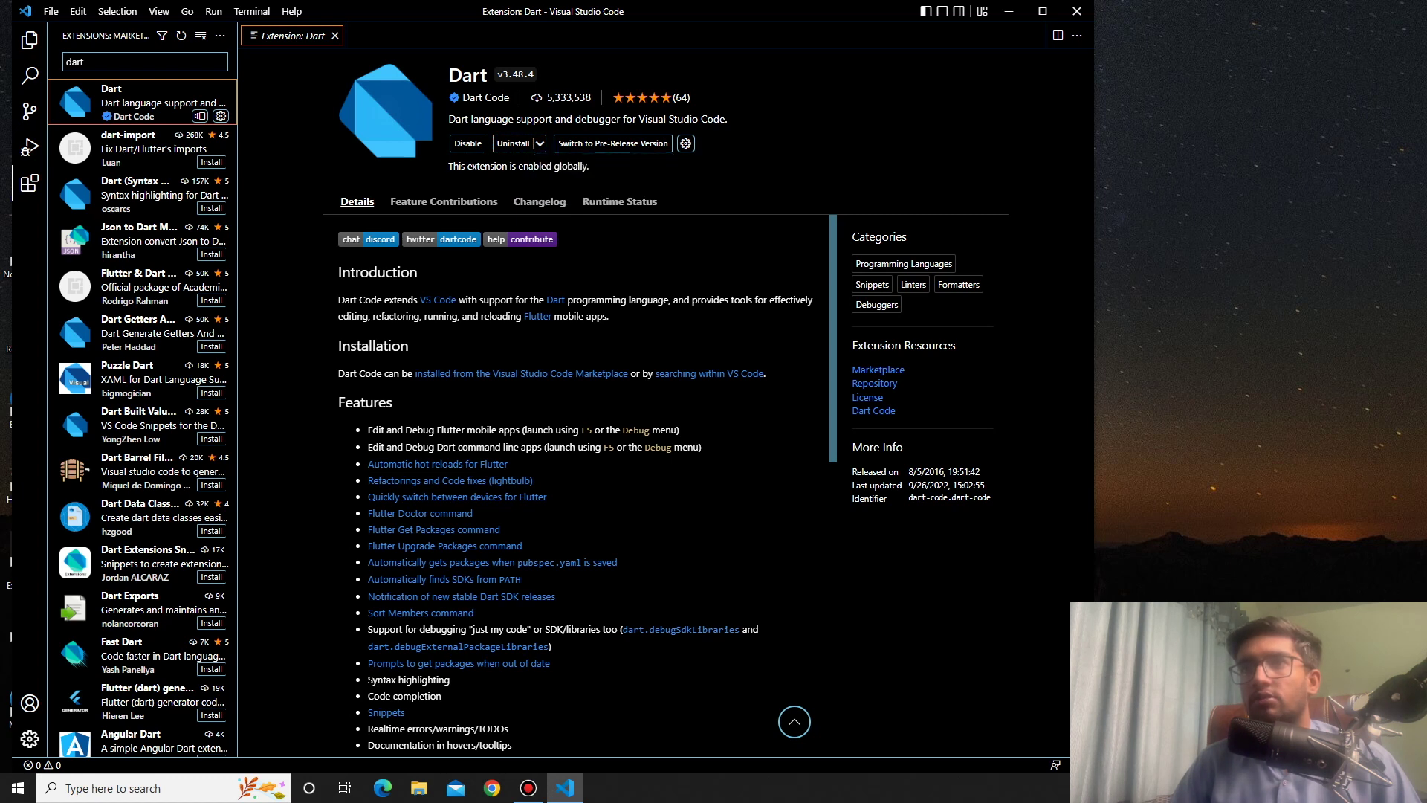
pyautogui.click(540, 143)
pyautogui.click(565, 165)
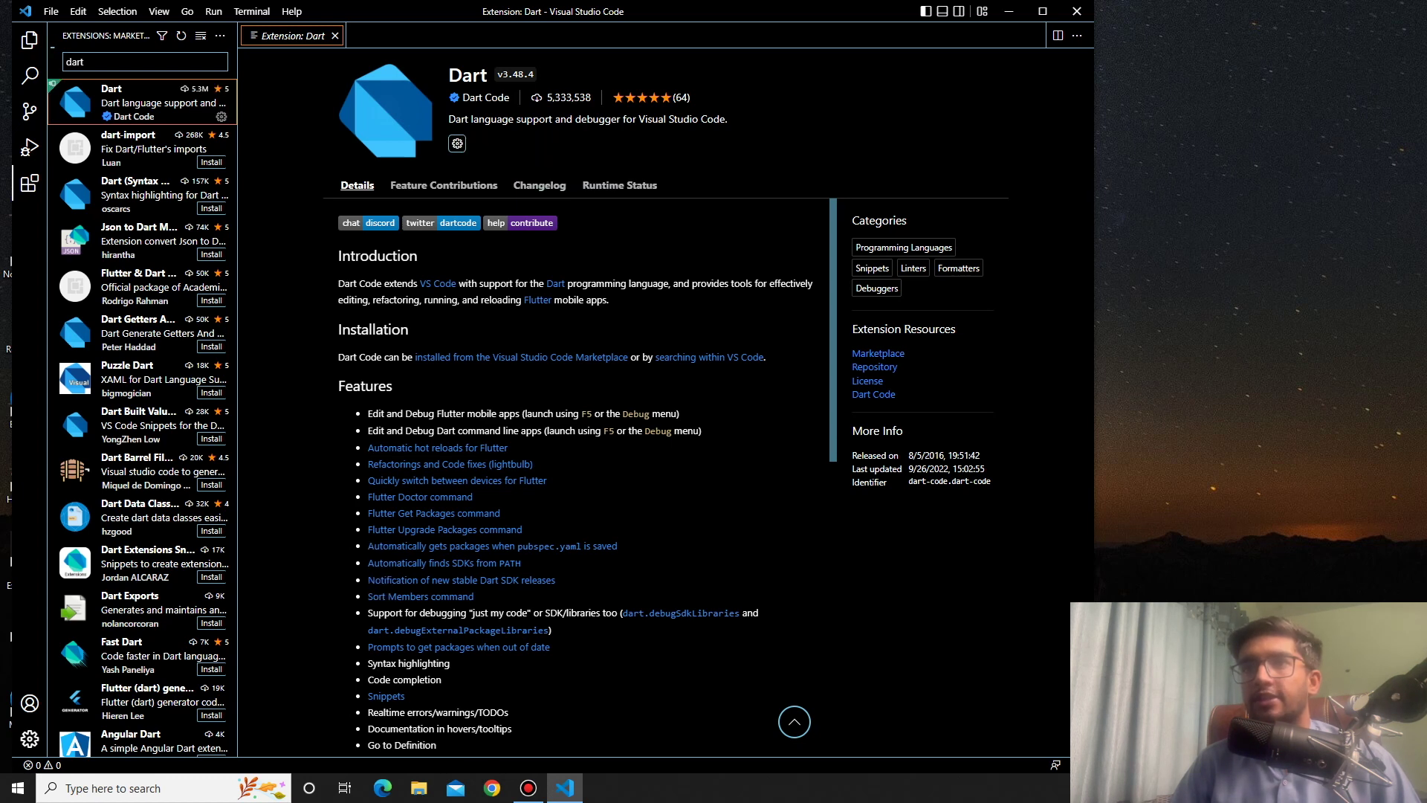
pyautogui.click(525, 144)
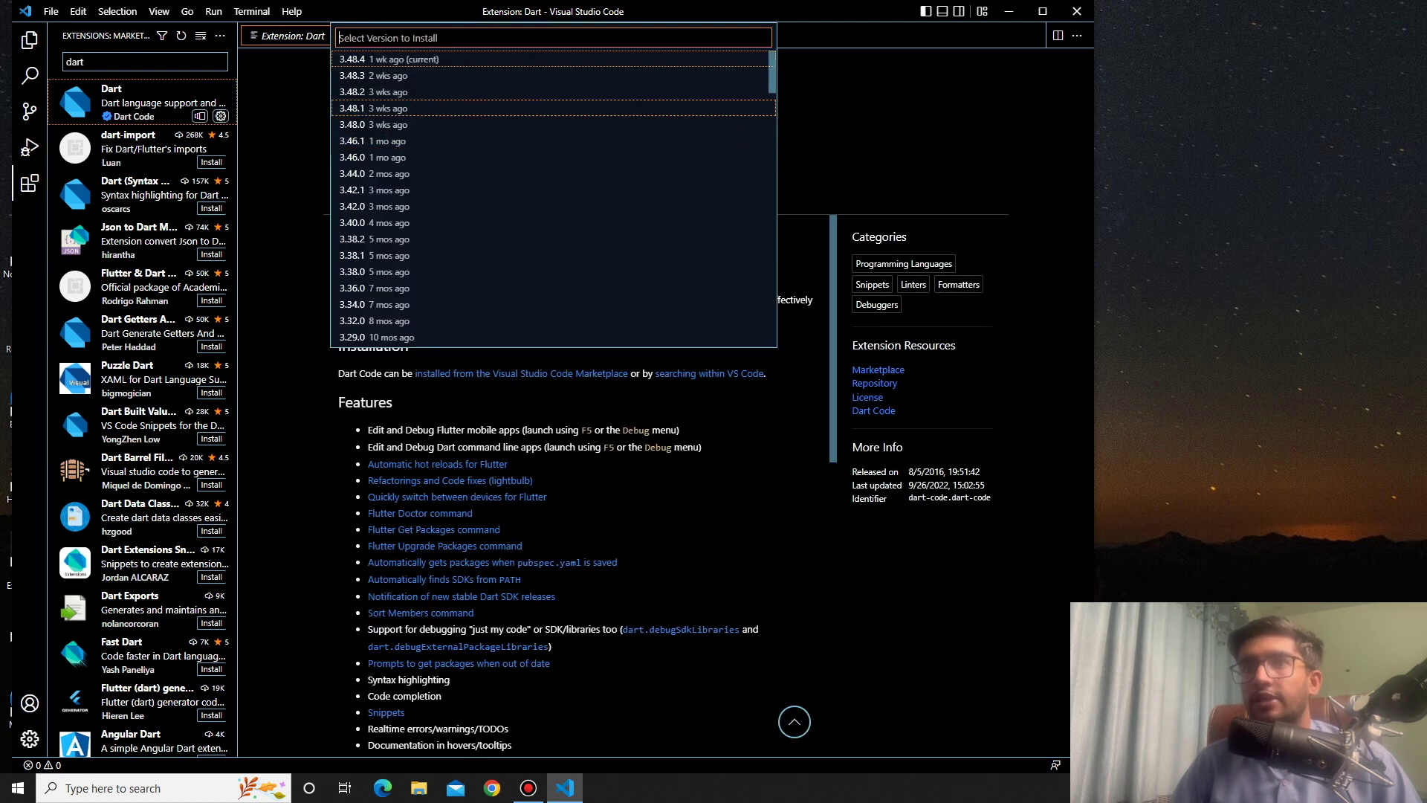
pyautogui.press('Escape')
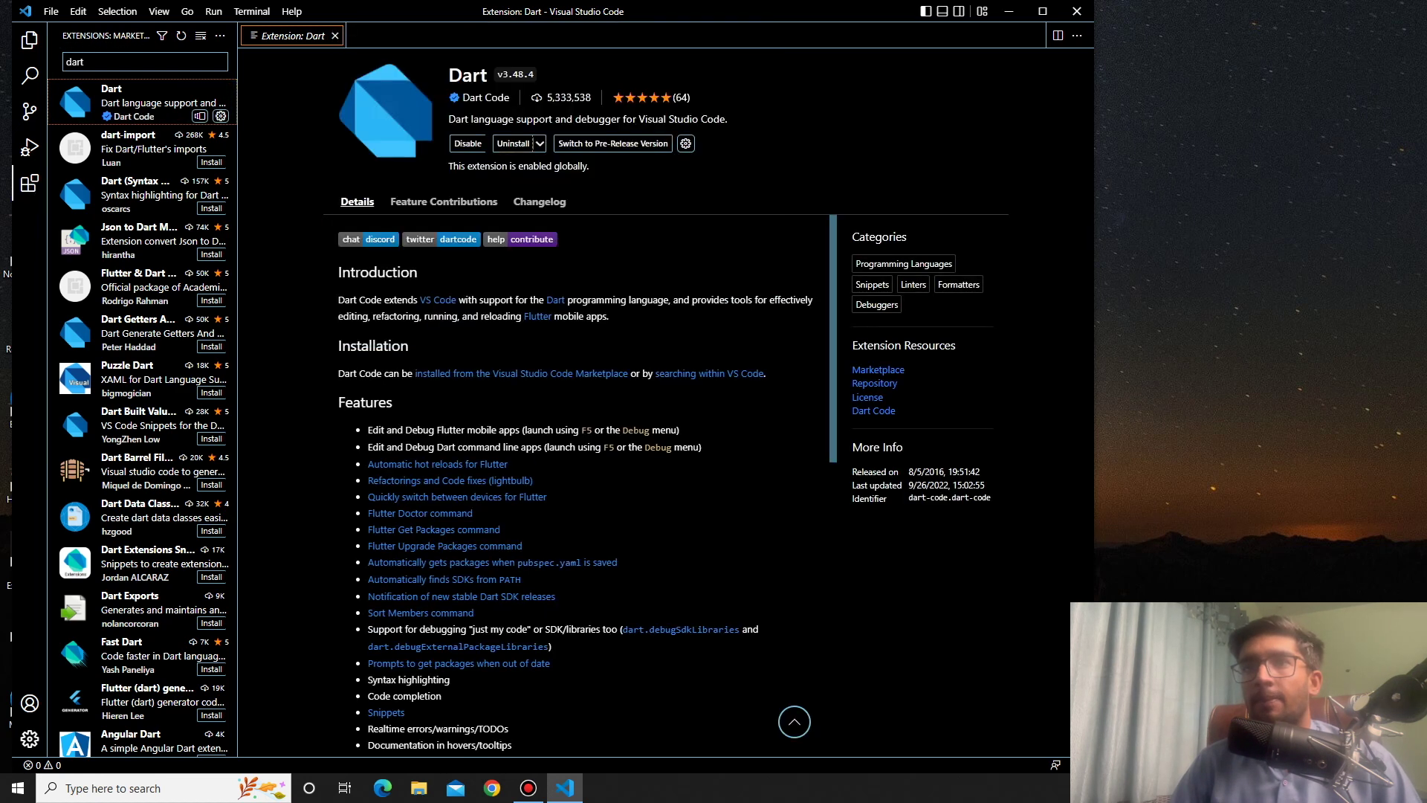
# Uninstall the Dart extension and reinstall it from its details page
pyautogui.click(534, 143)
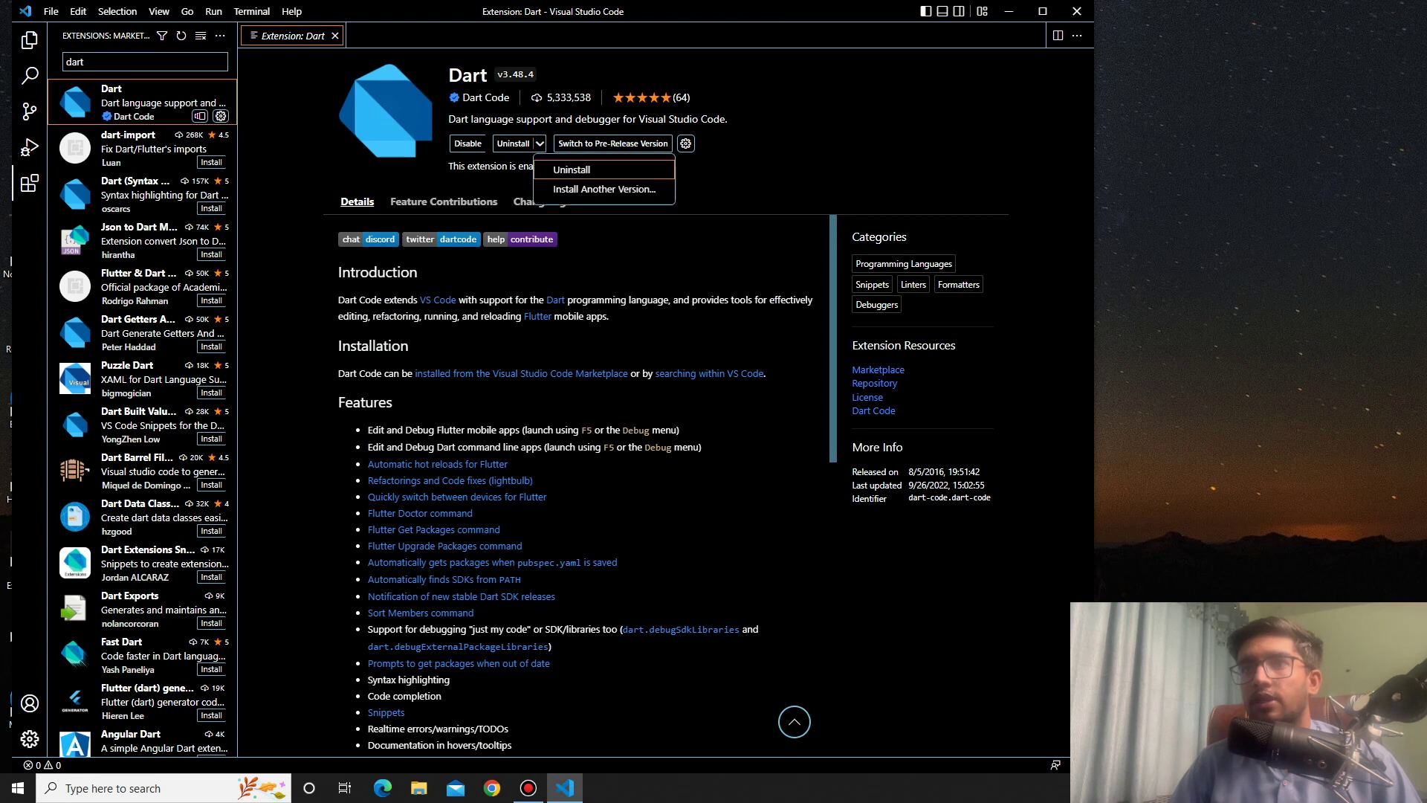
pyautogui.press('Return')
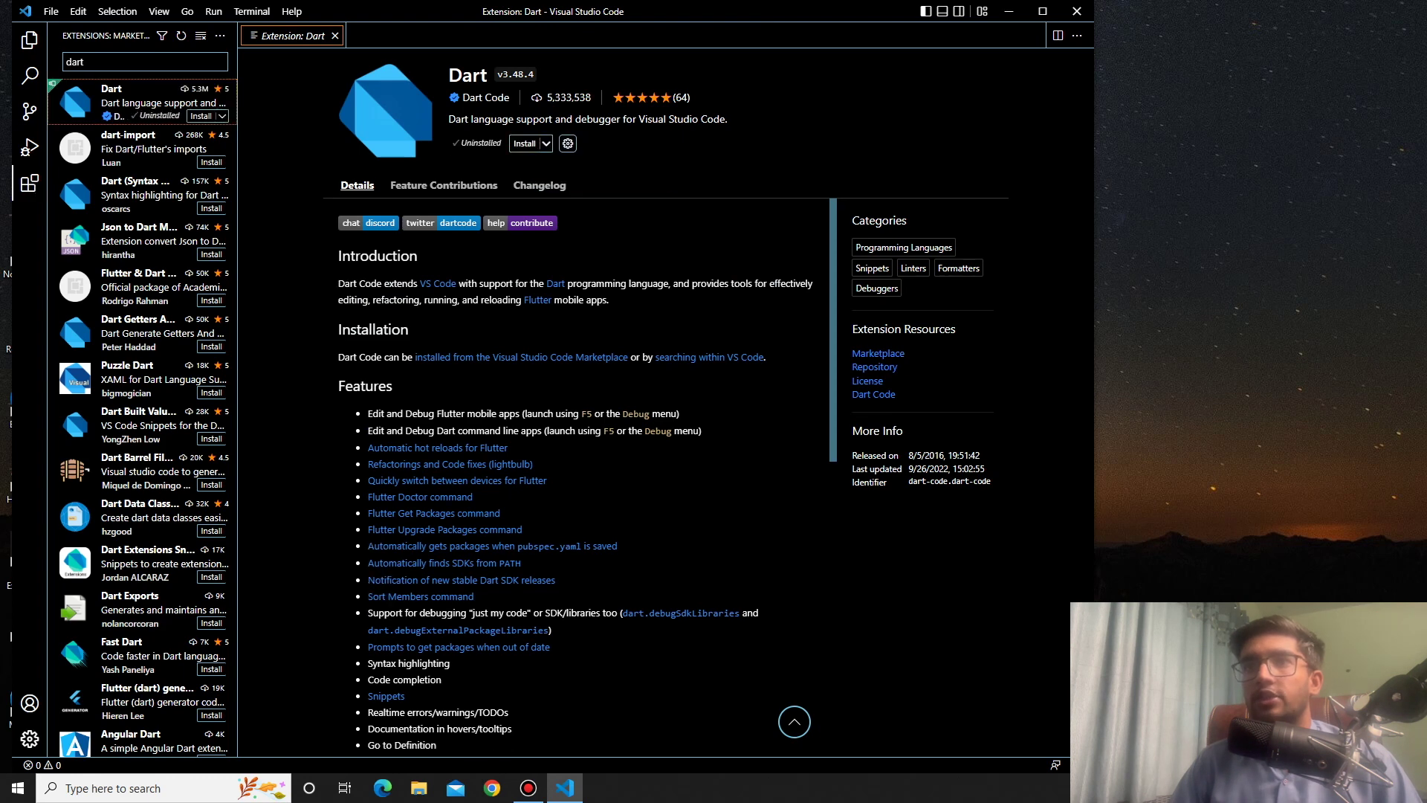
pyautogui.press('Return')
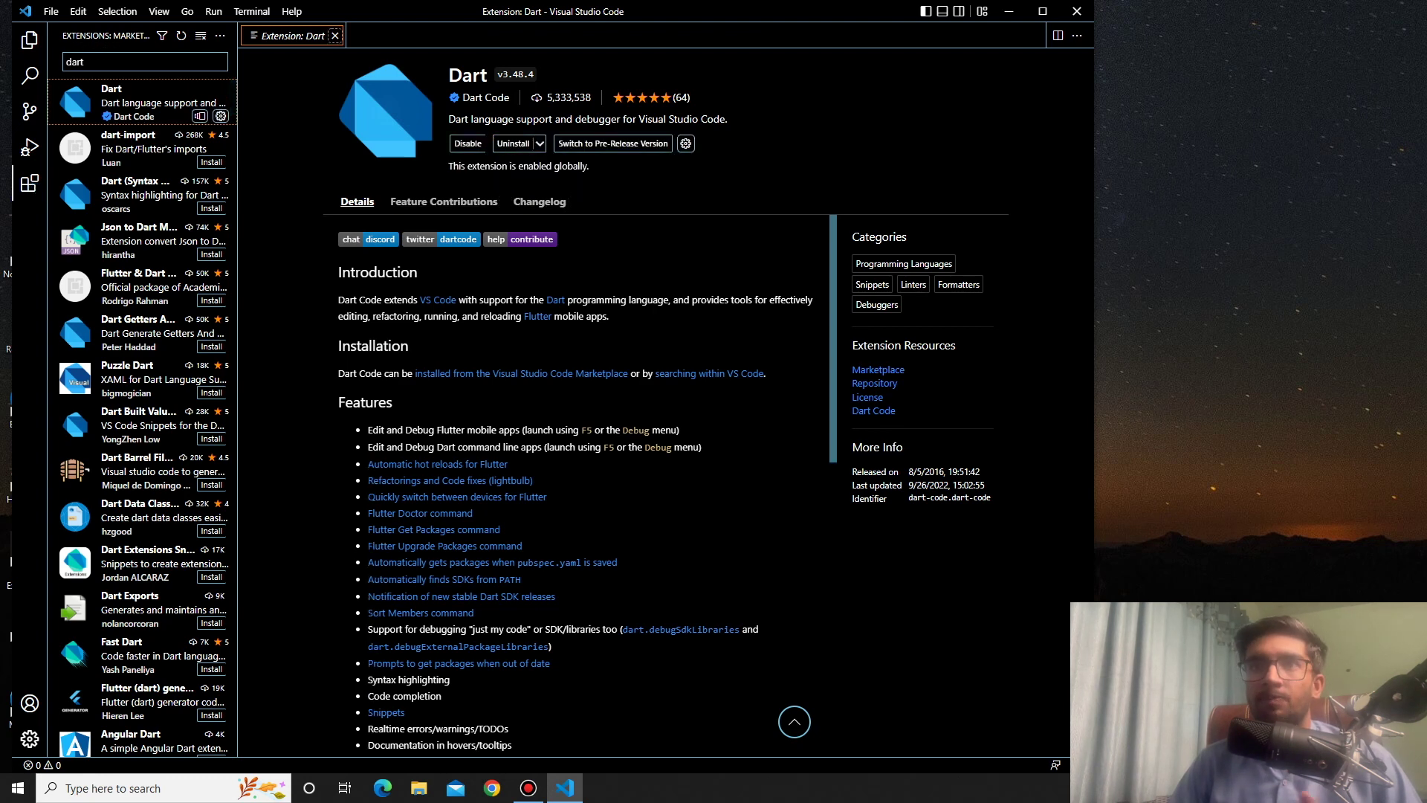
# Close the Dart extension's details page, maximize the window and show the Explorer view
pyautogui.click(336, 36)
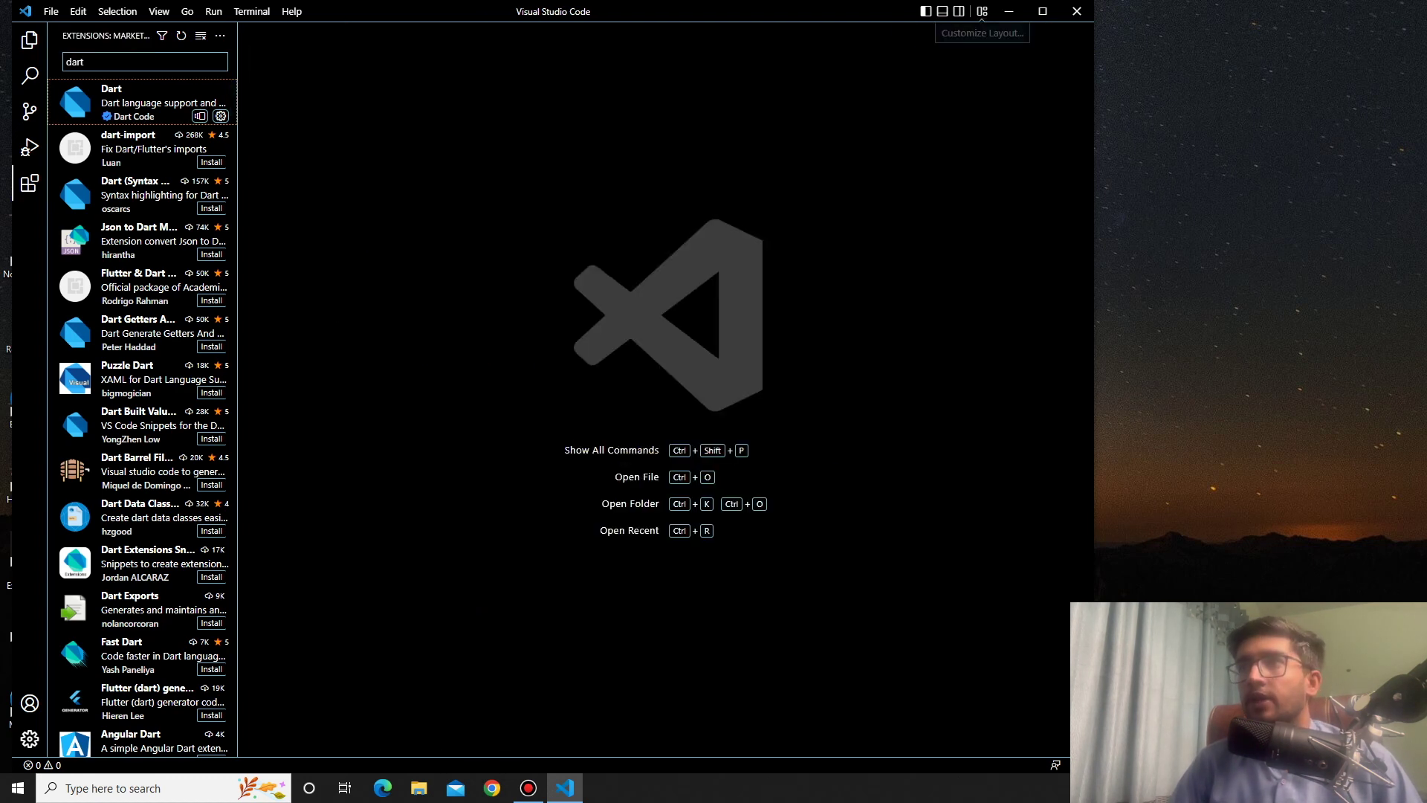
pyautogui.click(1043, 11)
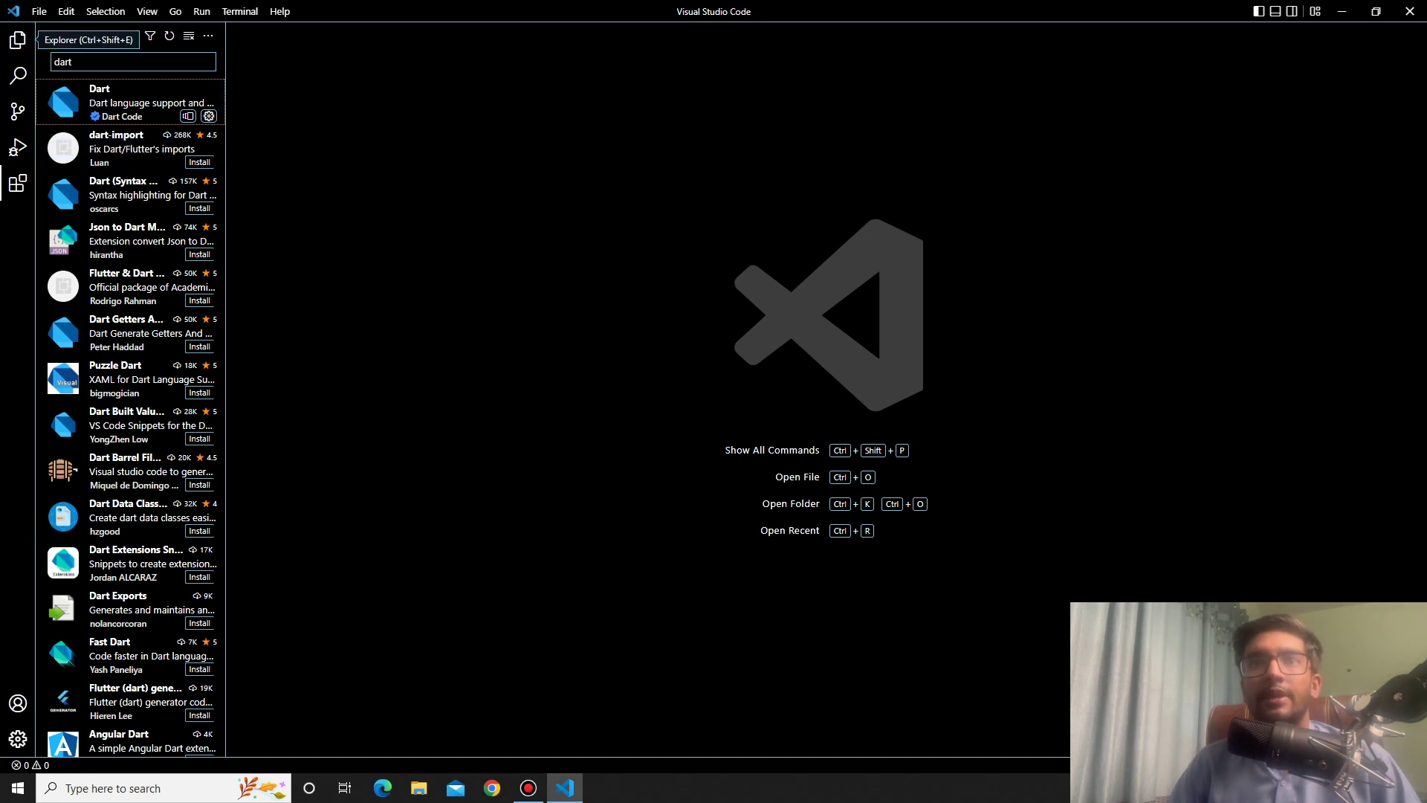
pyautogui.click(17, 40)
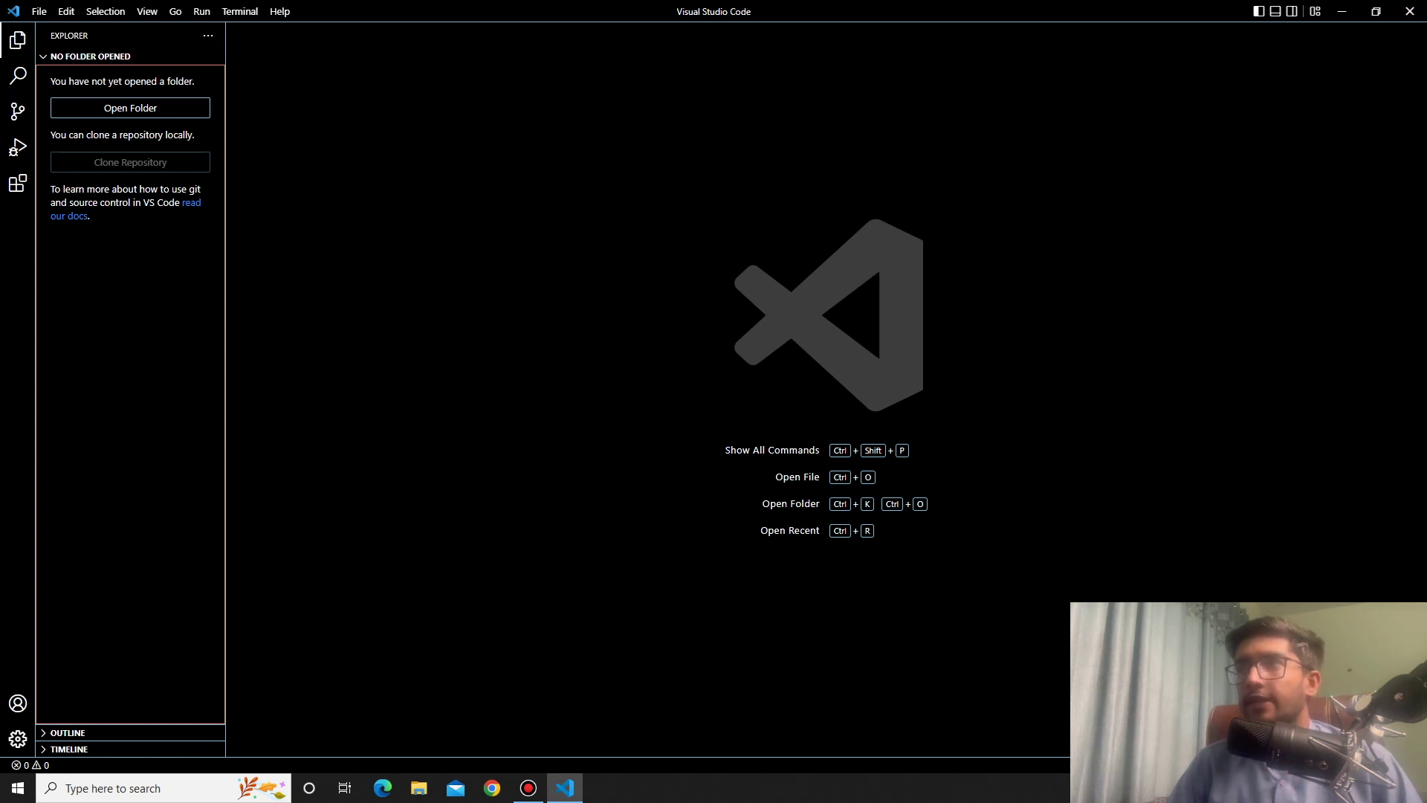
# Restore the window to its smaller size and create a desktop folder named "dart tutroials"
pyautogui.click(1376, 11)
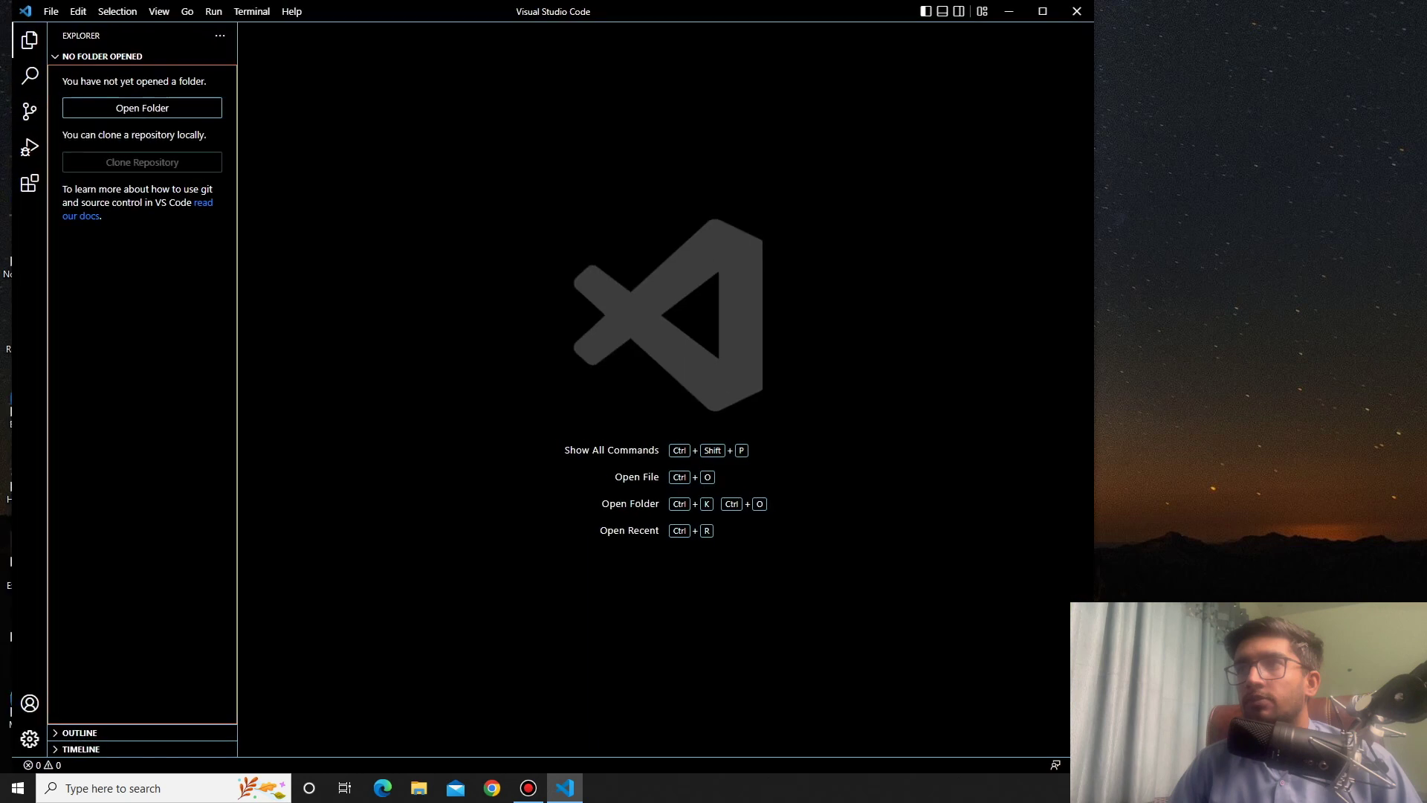
pyautogui.rightClick(1183, 195)
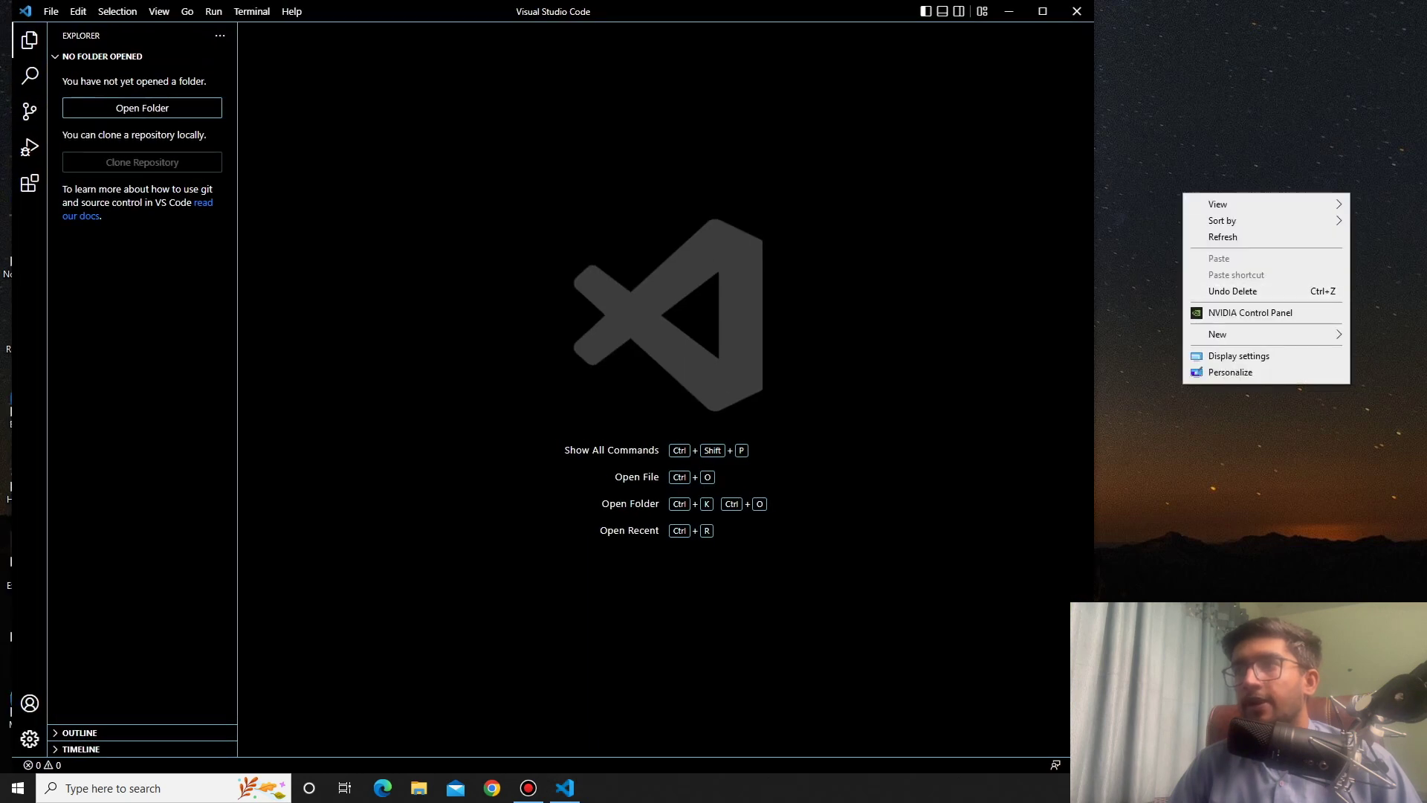
pyautogui.moveTo(1220, 333)
pyautogui.click(1004, 335)
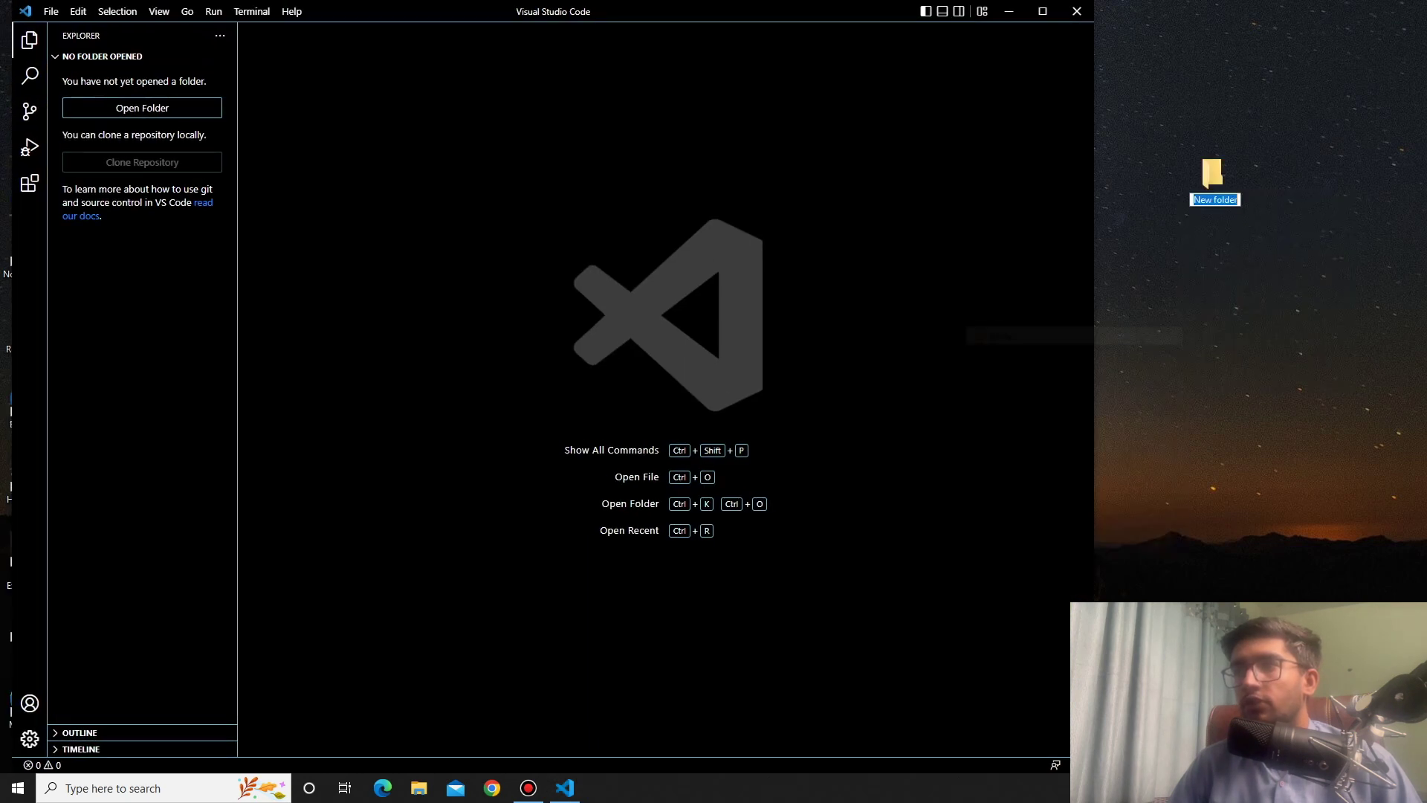
pyautogui.write('dart')
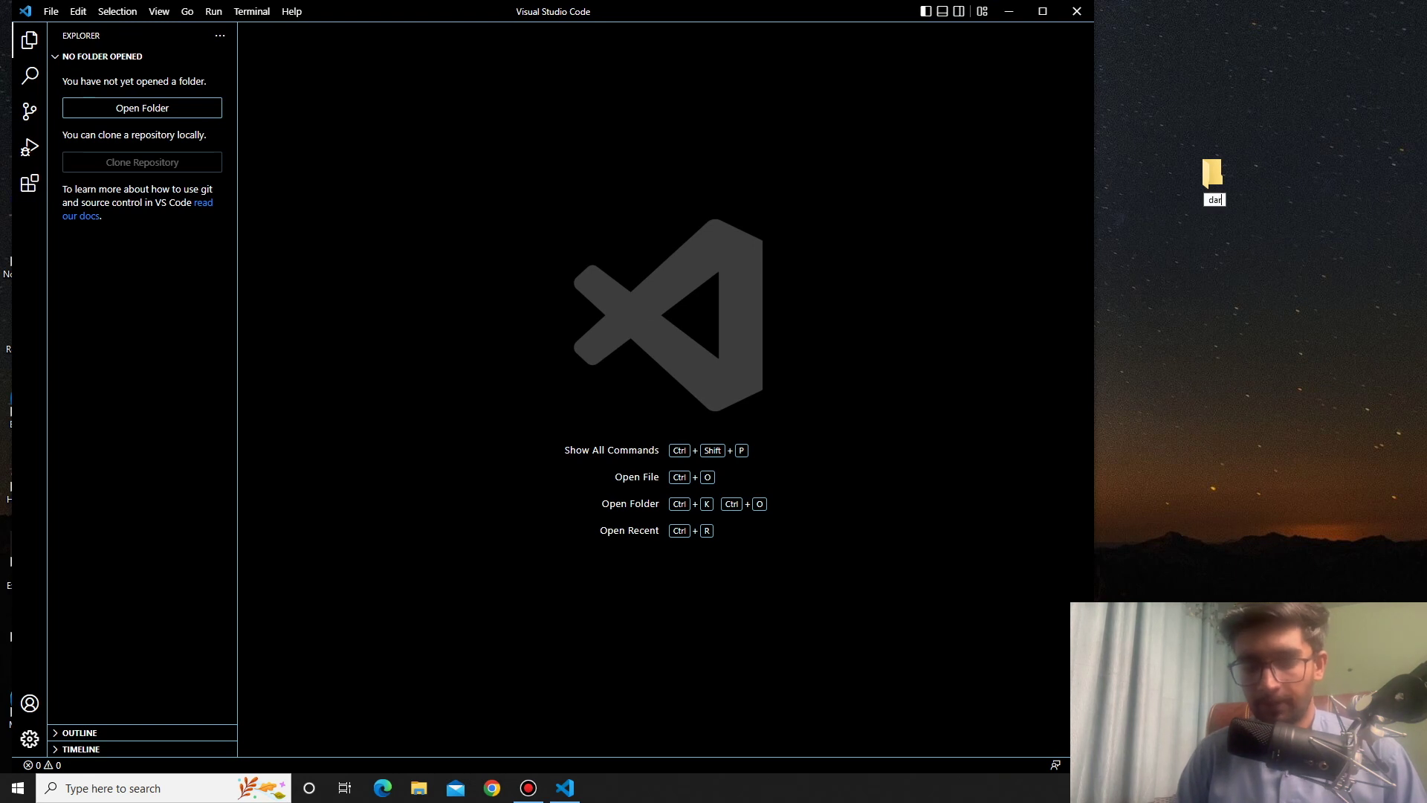
pyautogui.write(' tu')
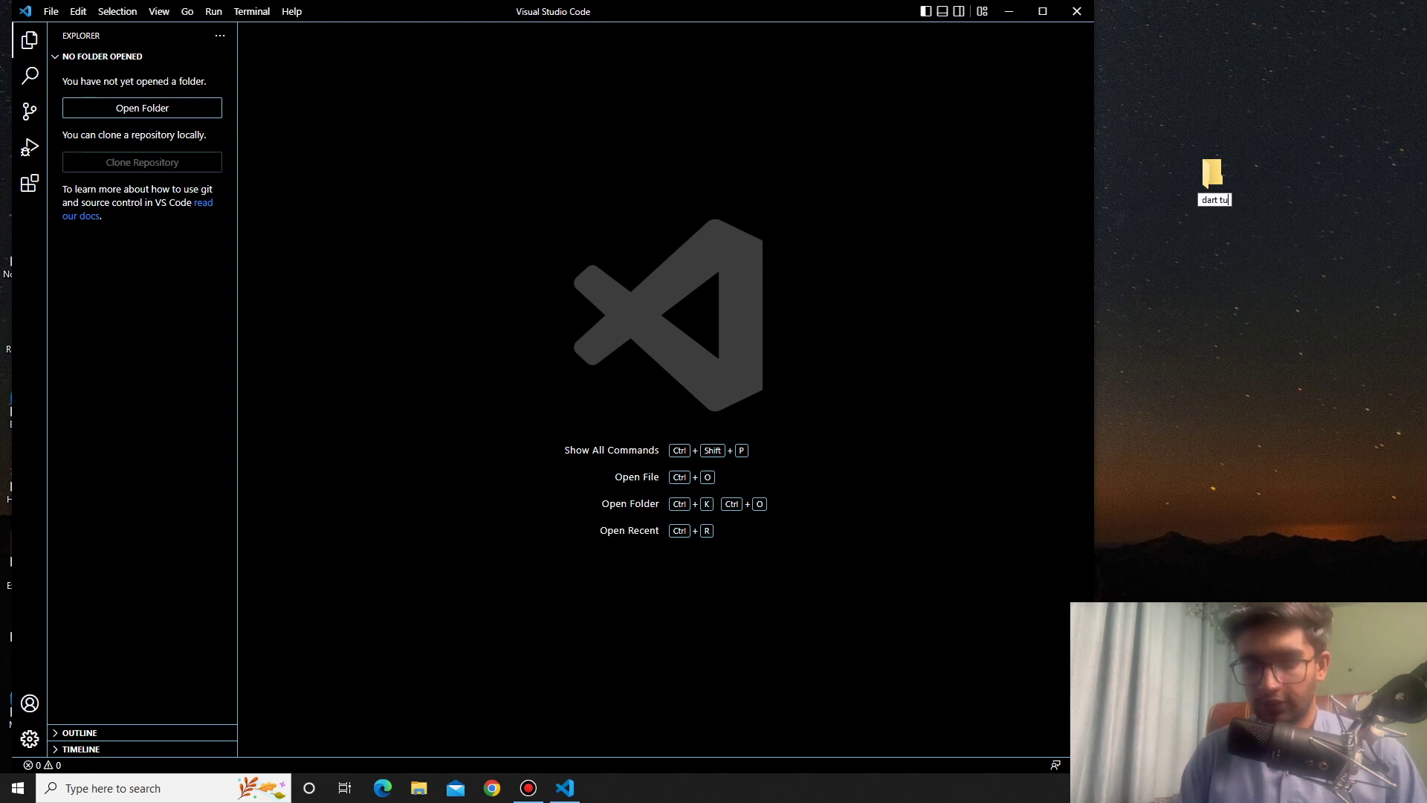
pyautogui.write('troials')
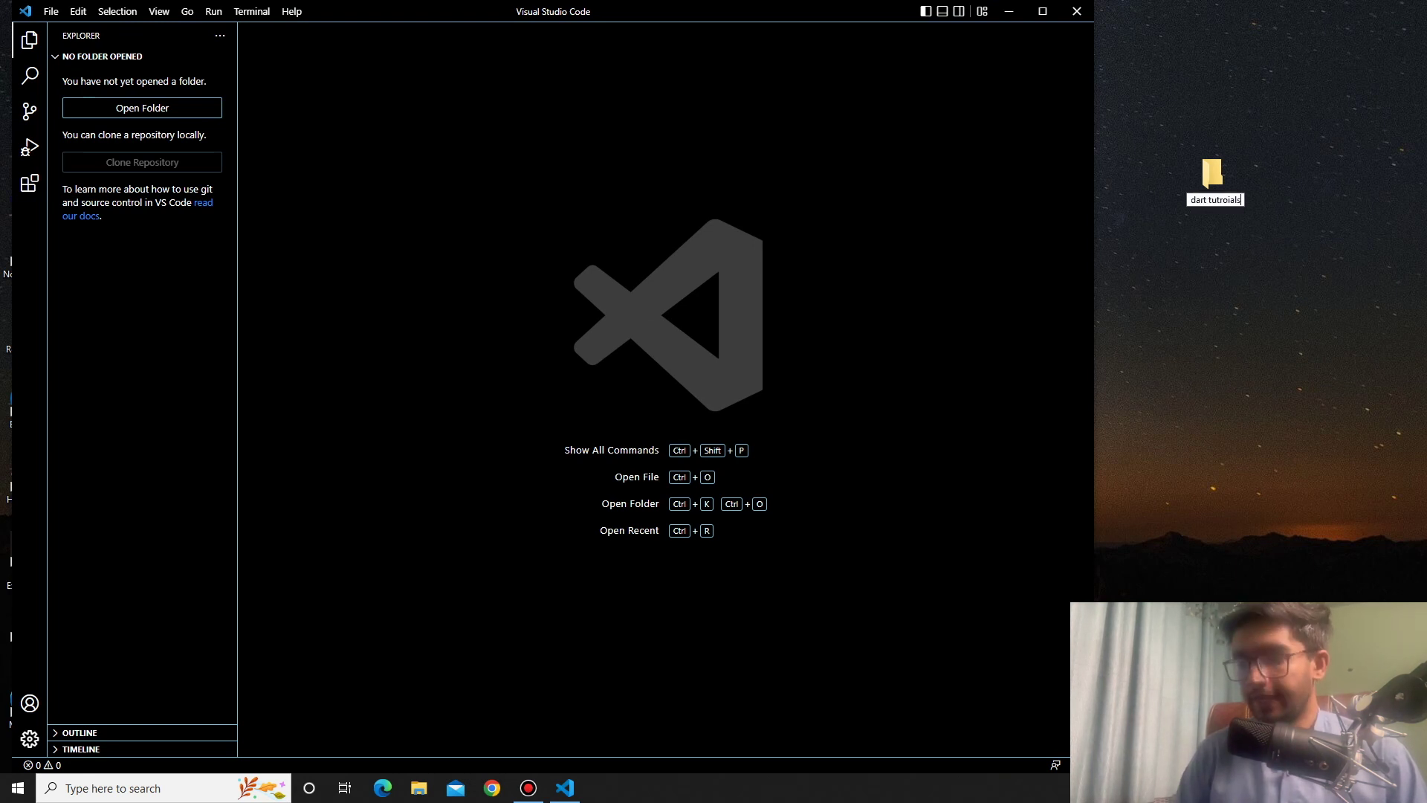
pyautogui.press('Return')
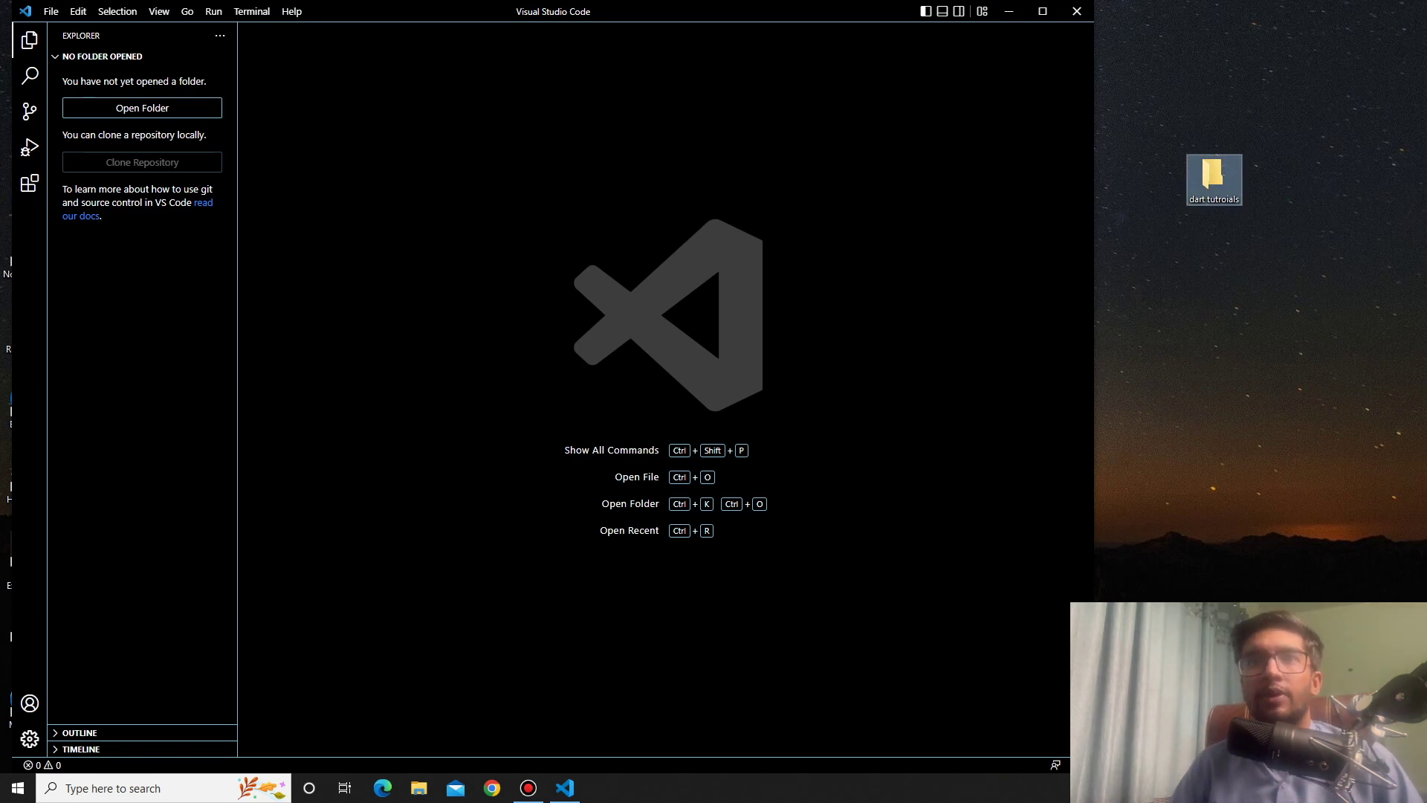
# Open the desktop folder "dart tutroials" in the editor and trust its authors, including all files in the parent folder 'Desktop'
pyautogui.click(142, 107)
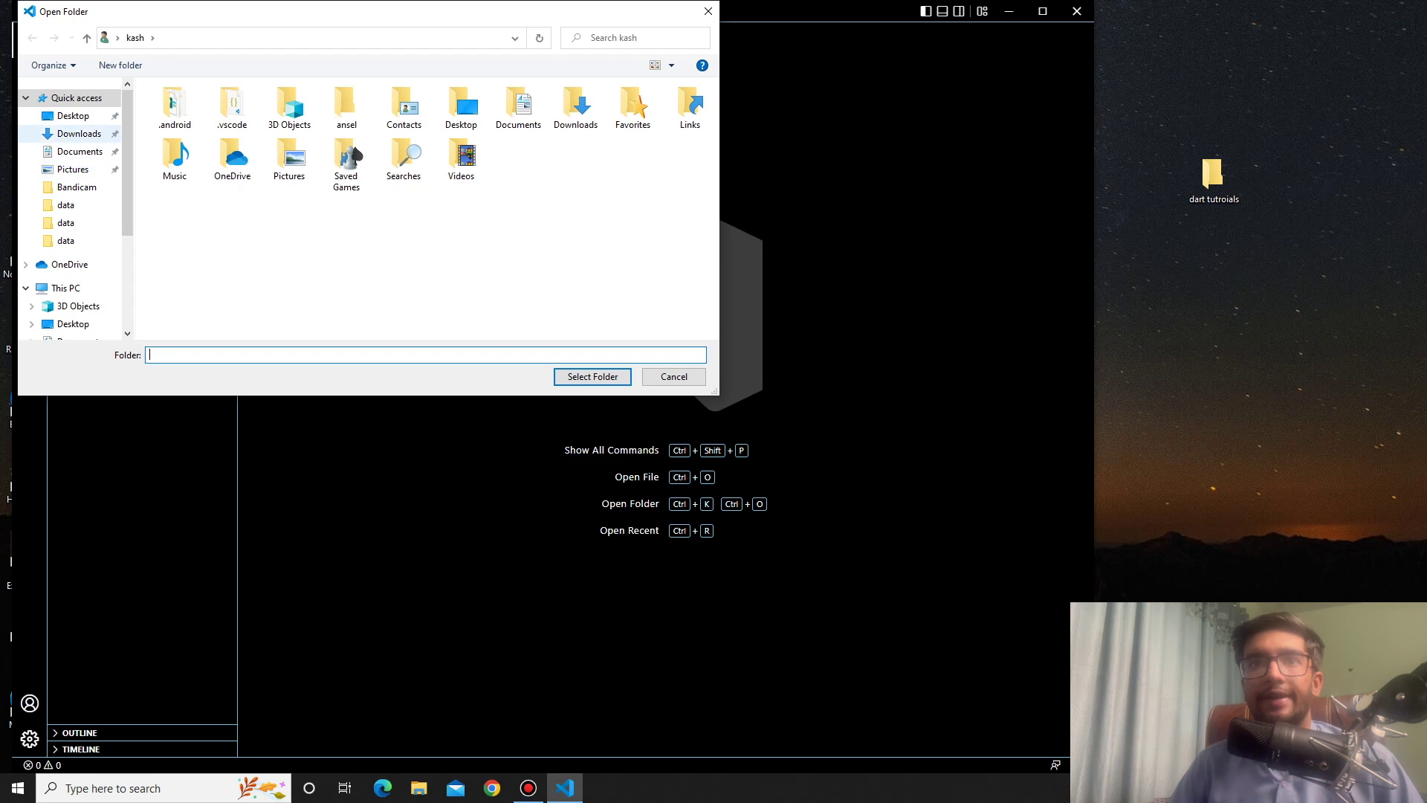
pyautogui.click(73, 115)
pyautogui.click(189, 108)
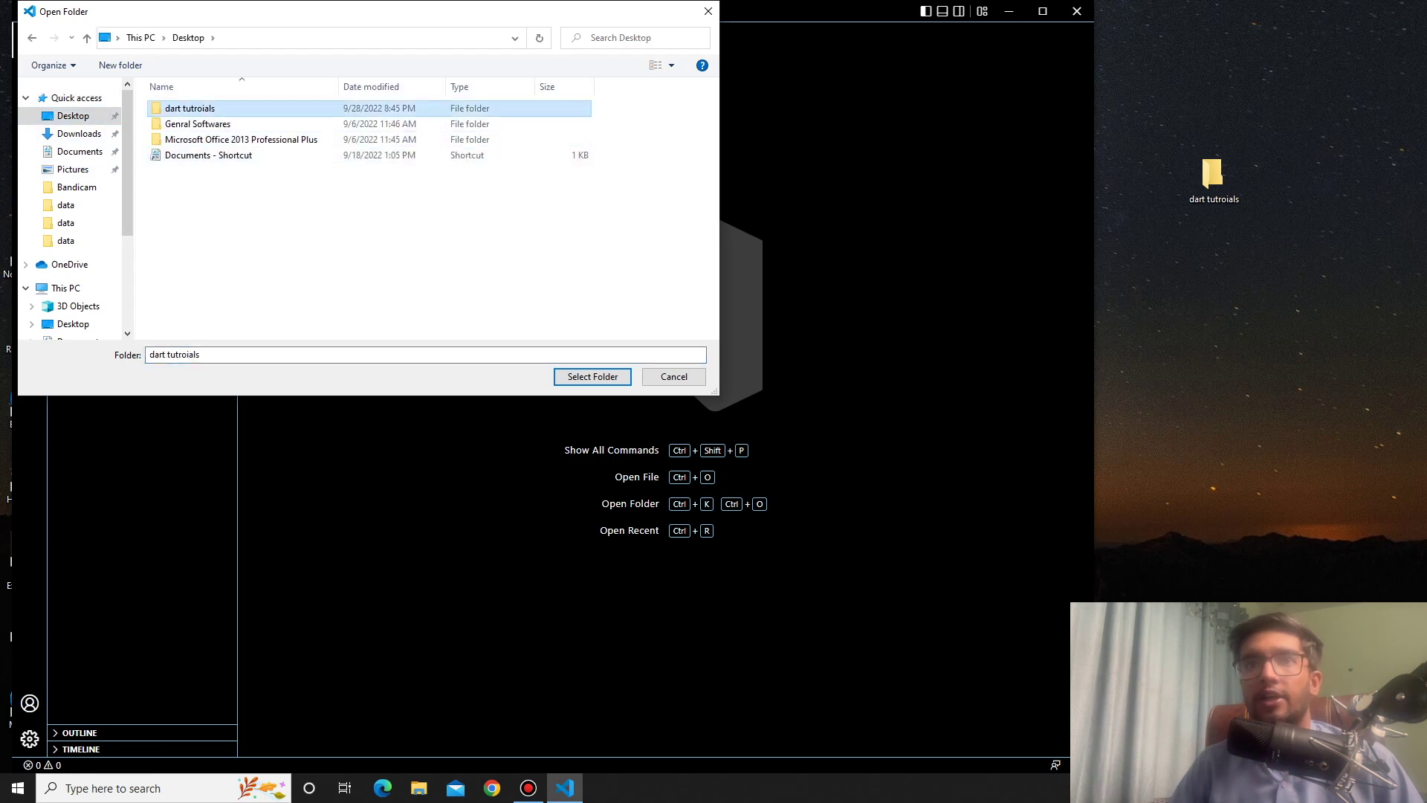
pyautogui.press('Return')
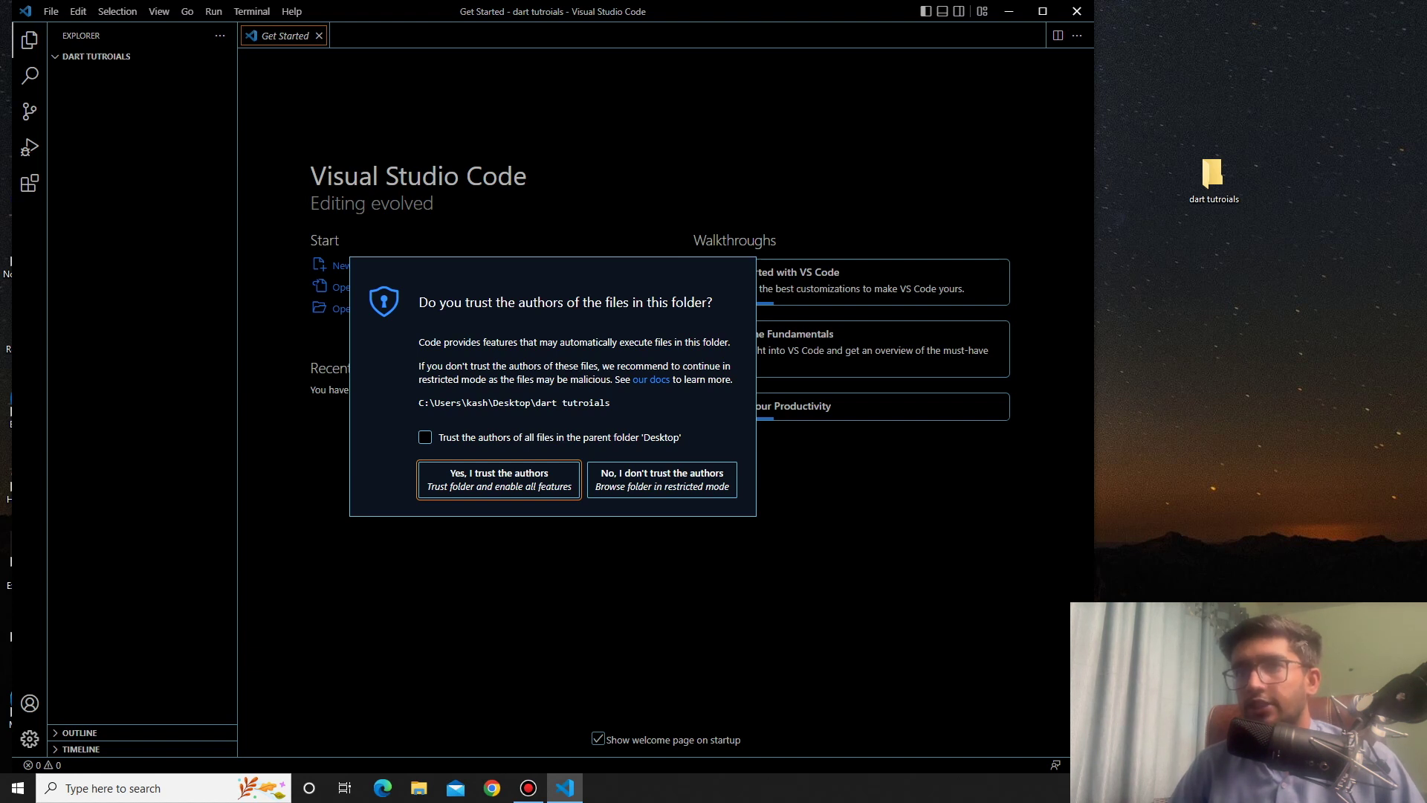
pyautogui.click(425, 437)
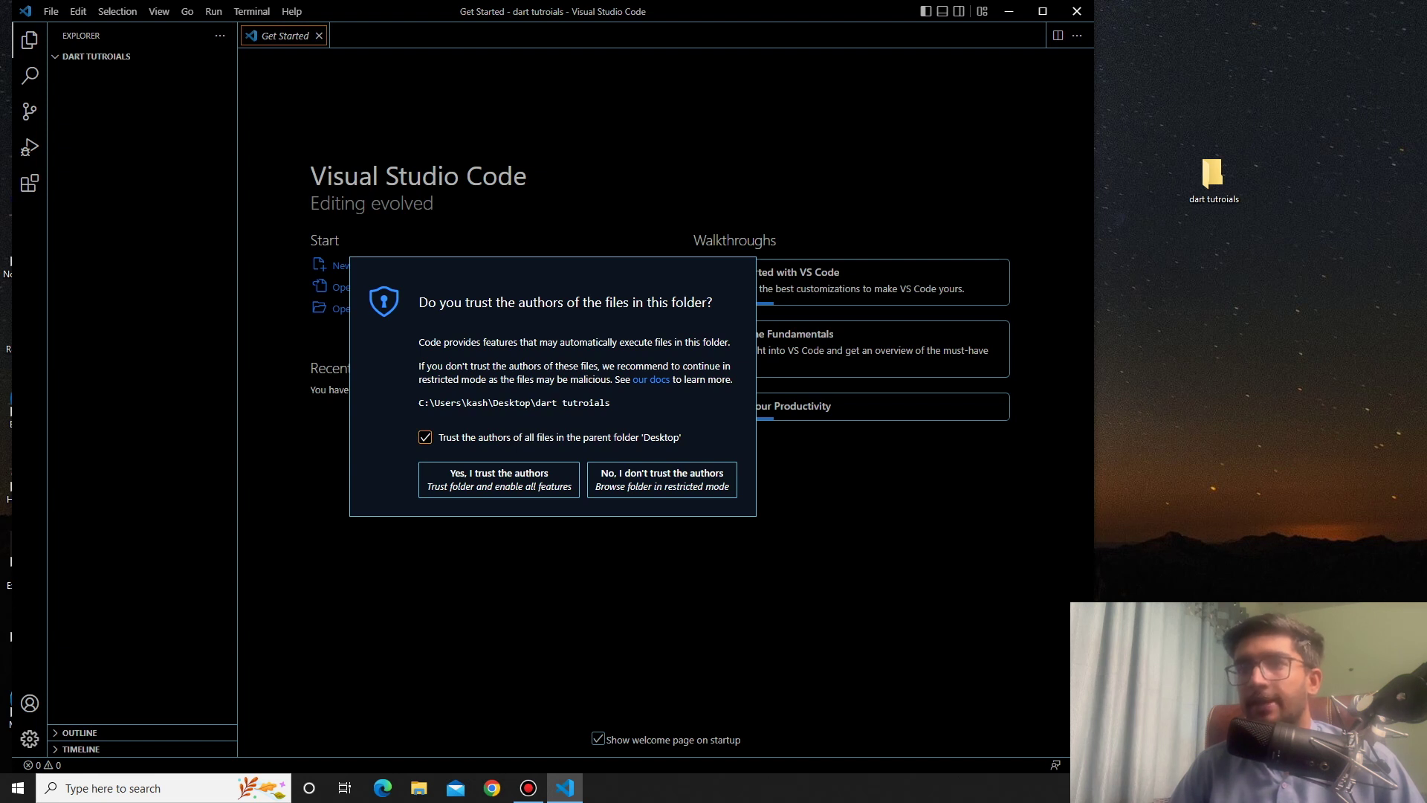
pyautogui.press('Return')
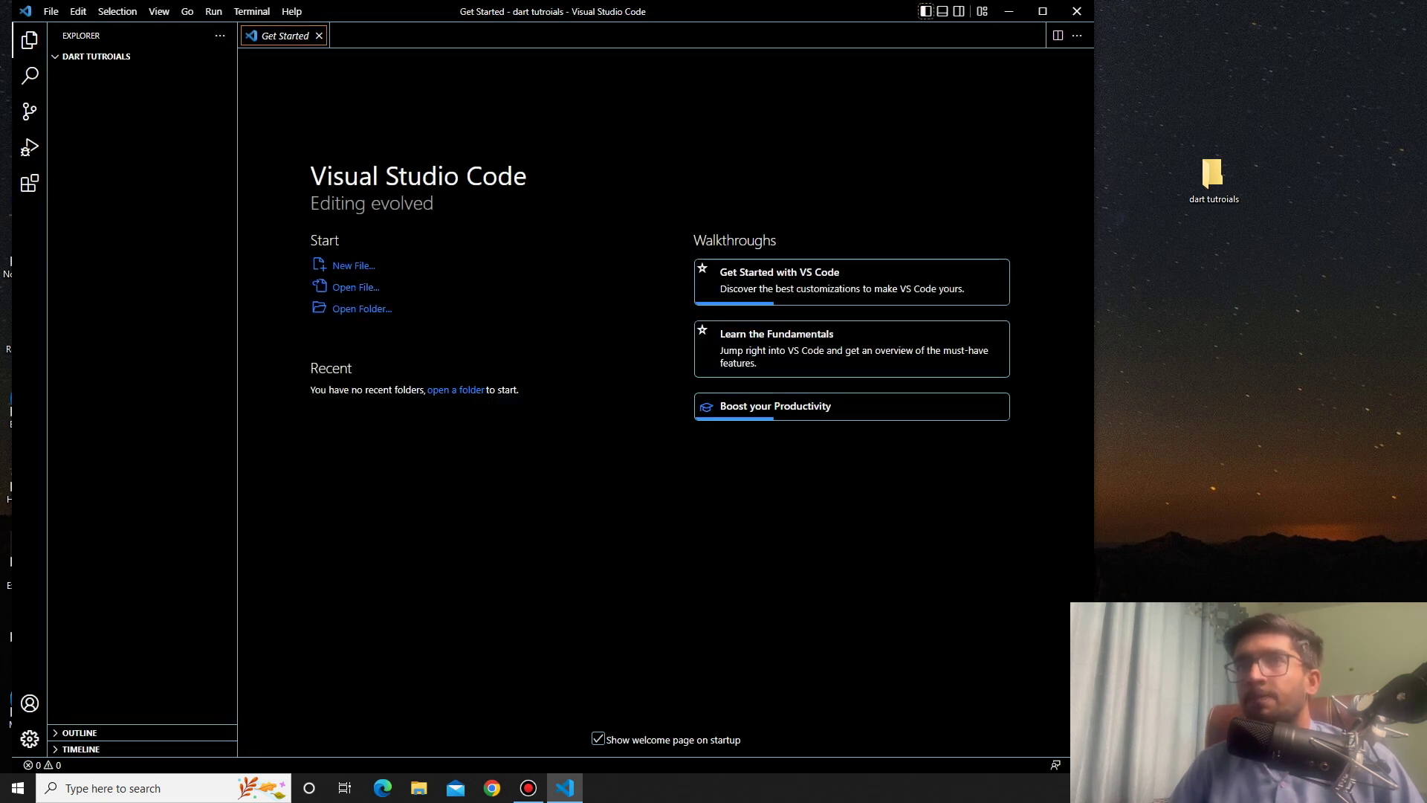
pyautogui.click(97, 56)
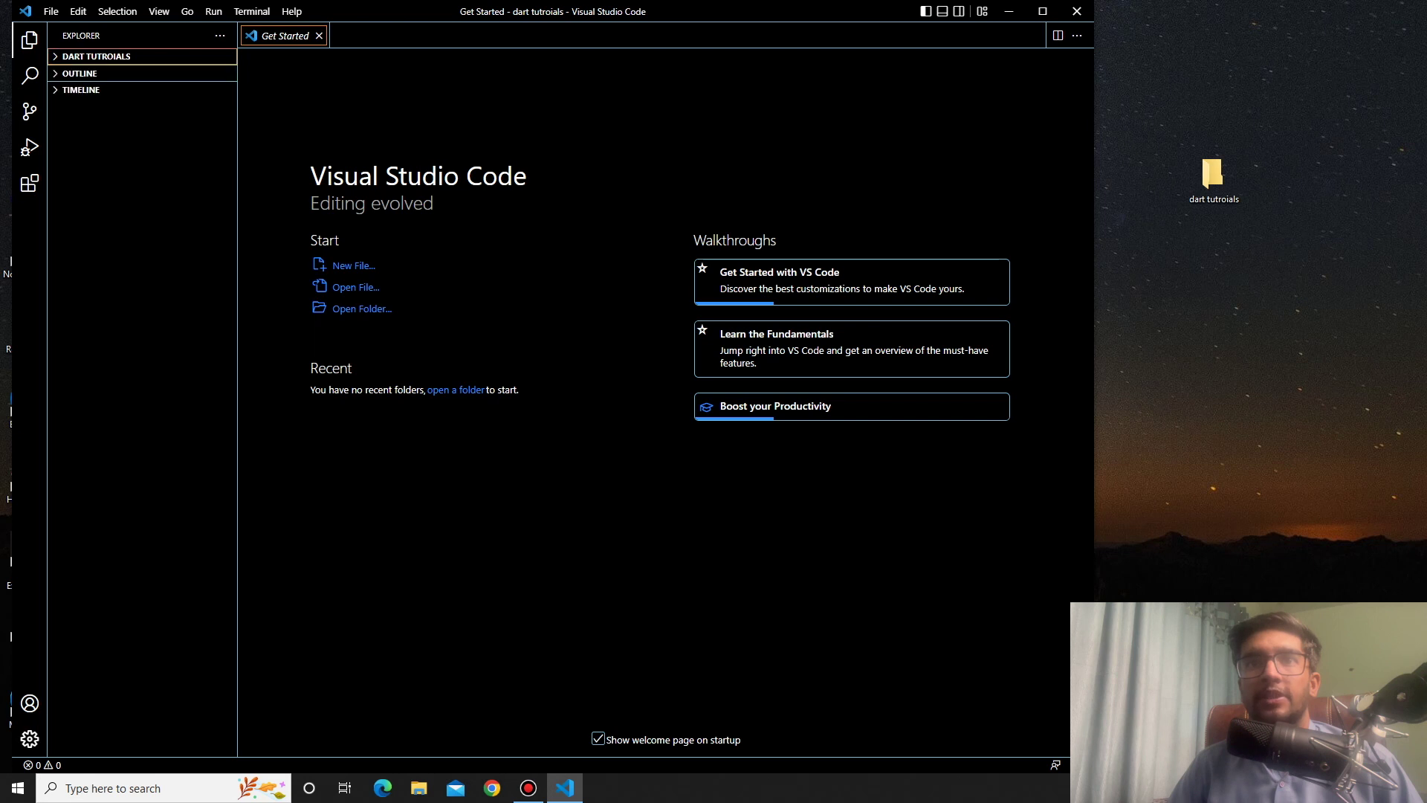
pyautogui.press('Return')
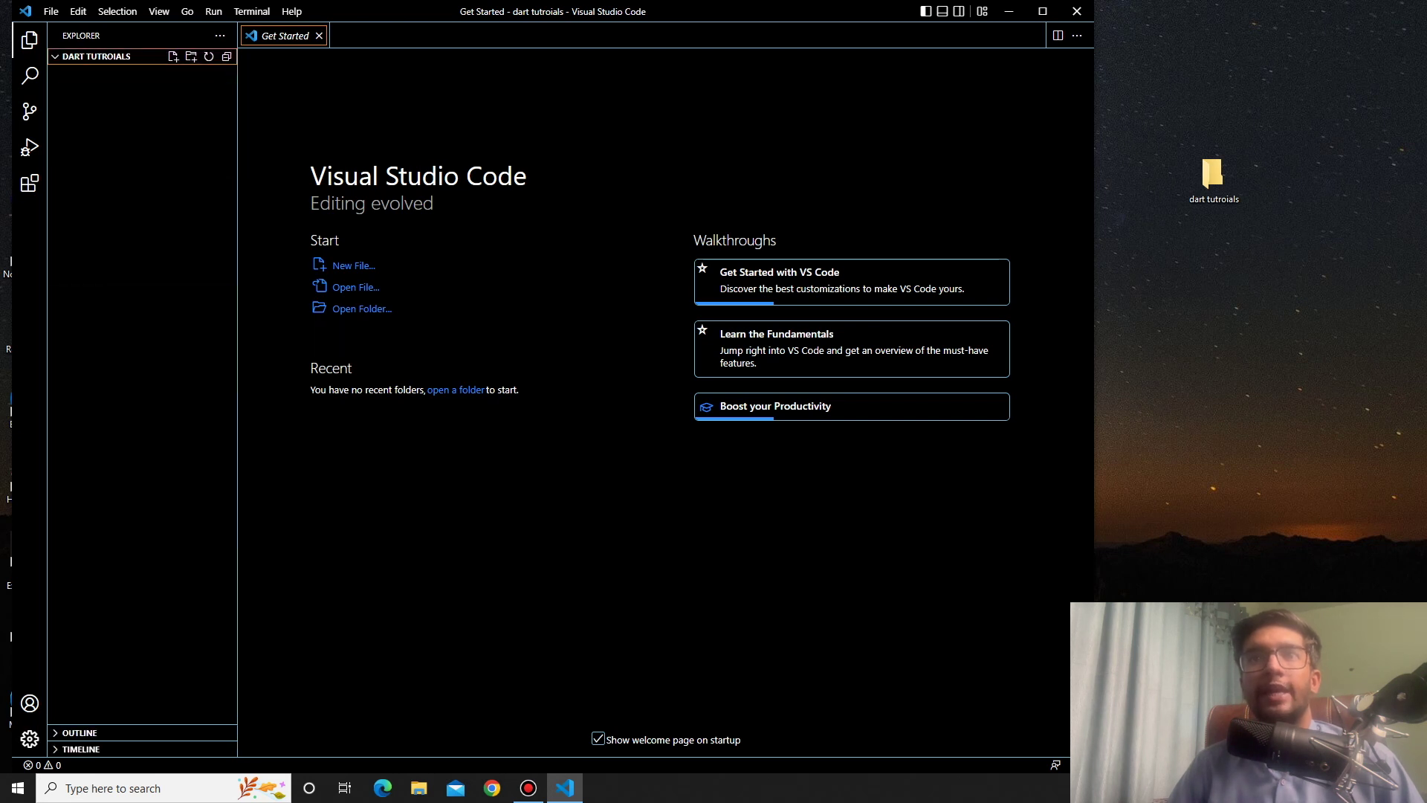
pyautogui.rightClick(88, 55)
pyautogui.press('Escape')
pyautogui.press('Return')
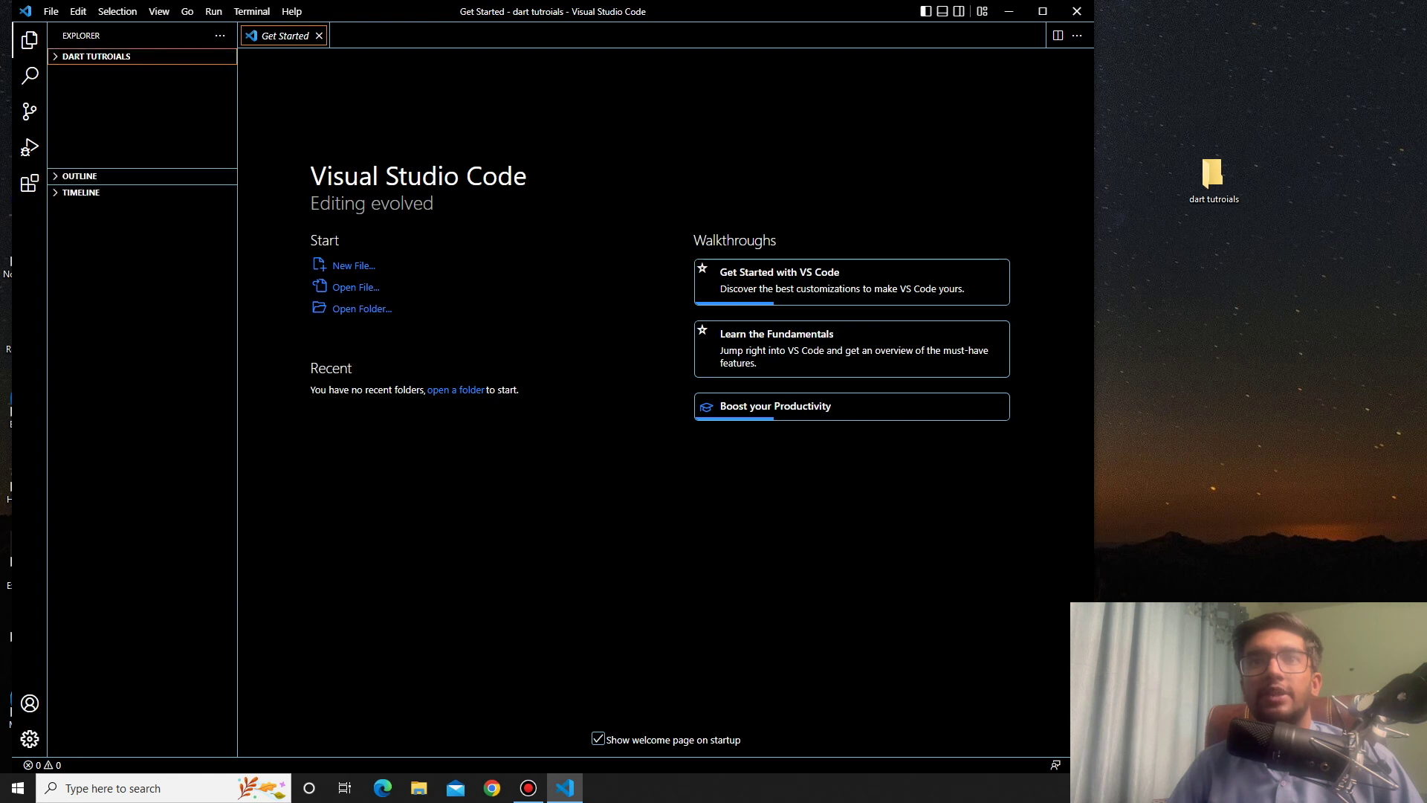
pyautogui.press('Return')
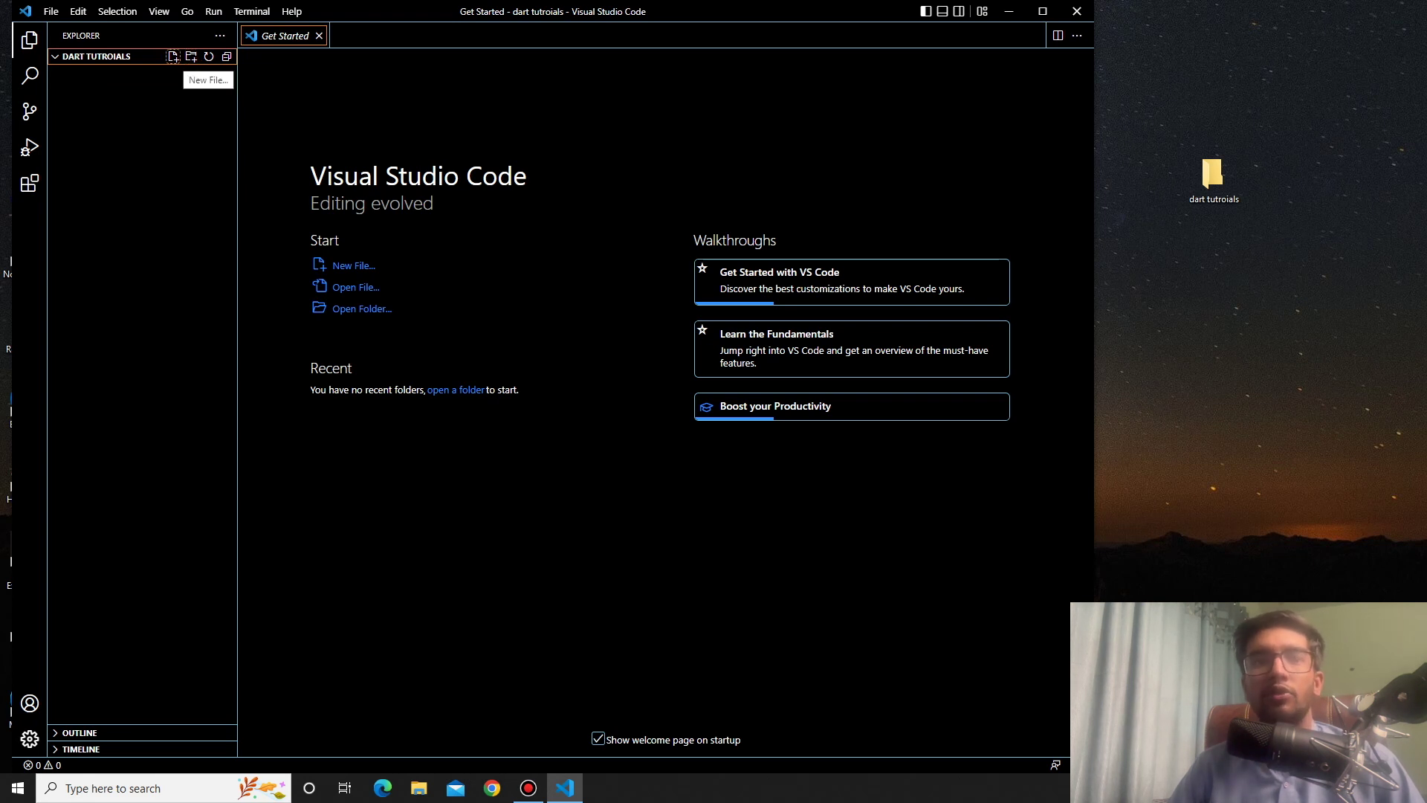
# Create a new file in the "dart tutroials" folder, named with a first name and the .dart extension
pyautogui.click(173, 57)
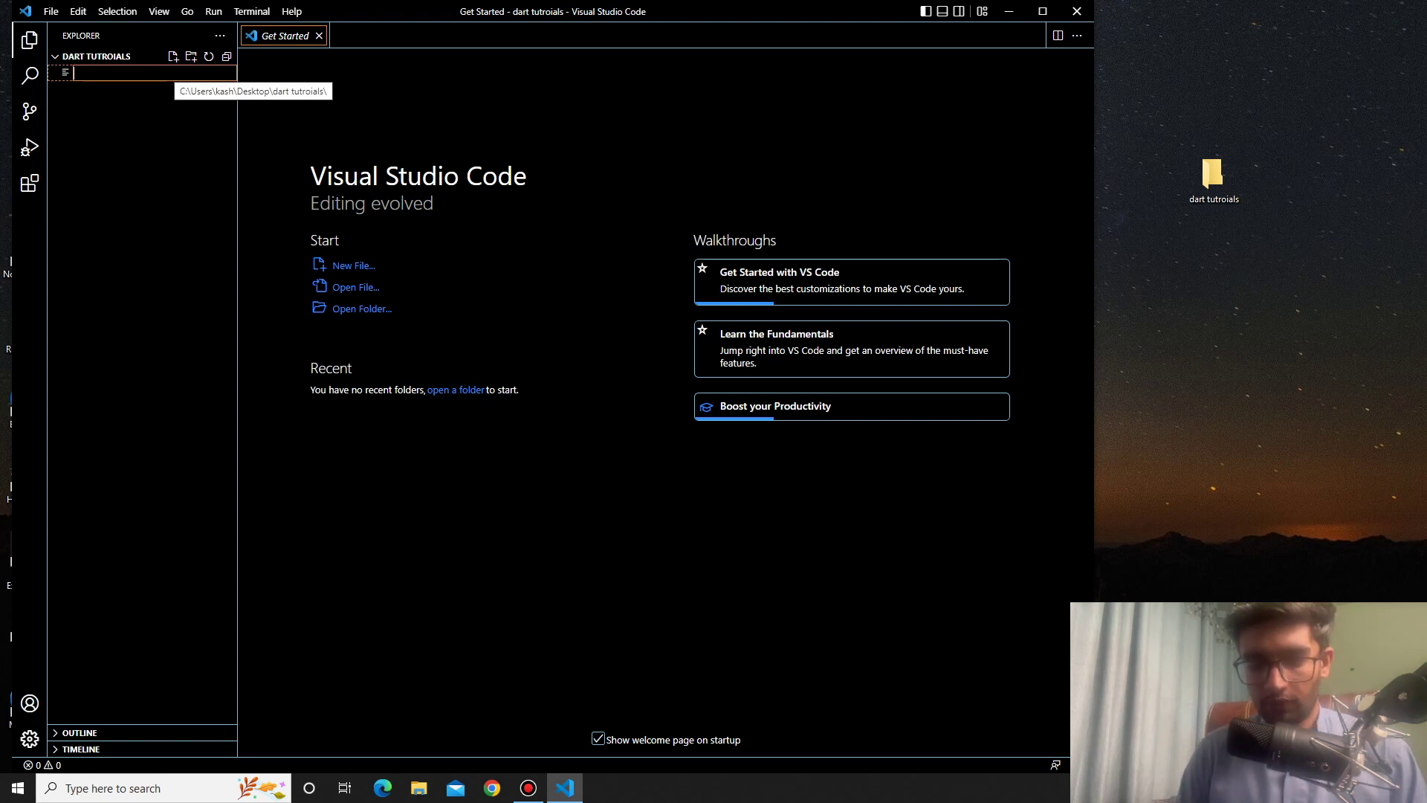
pyautogui.write('asif')
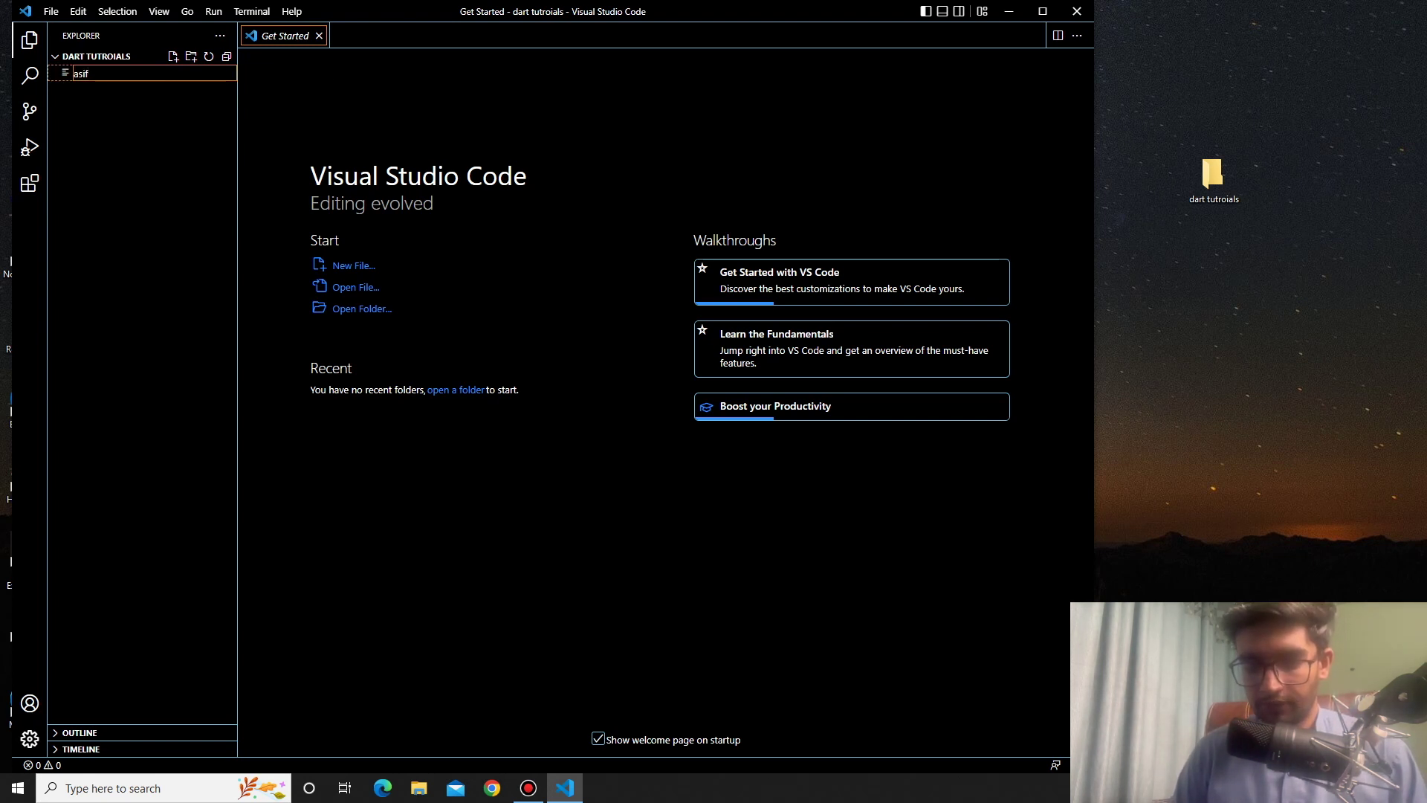
pyautogui.write('.dart')
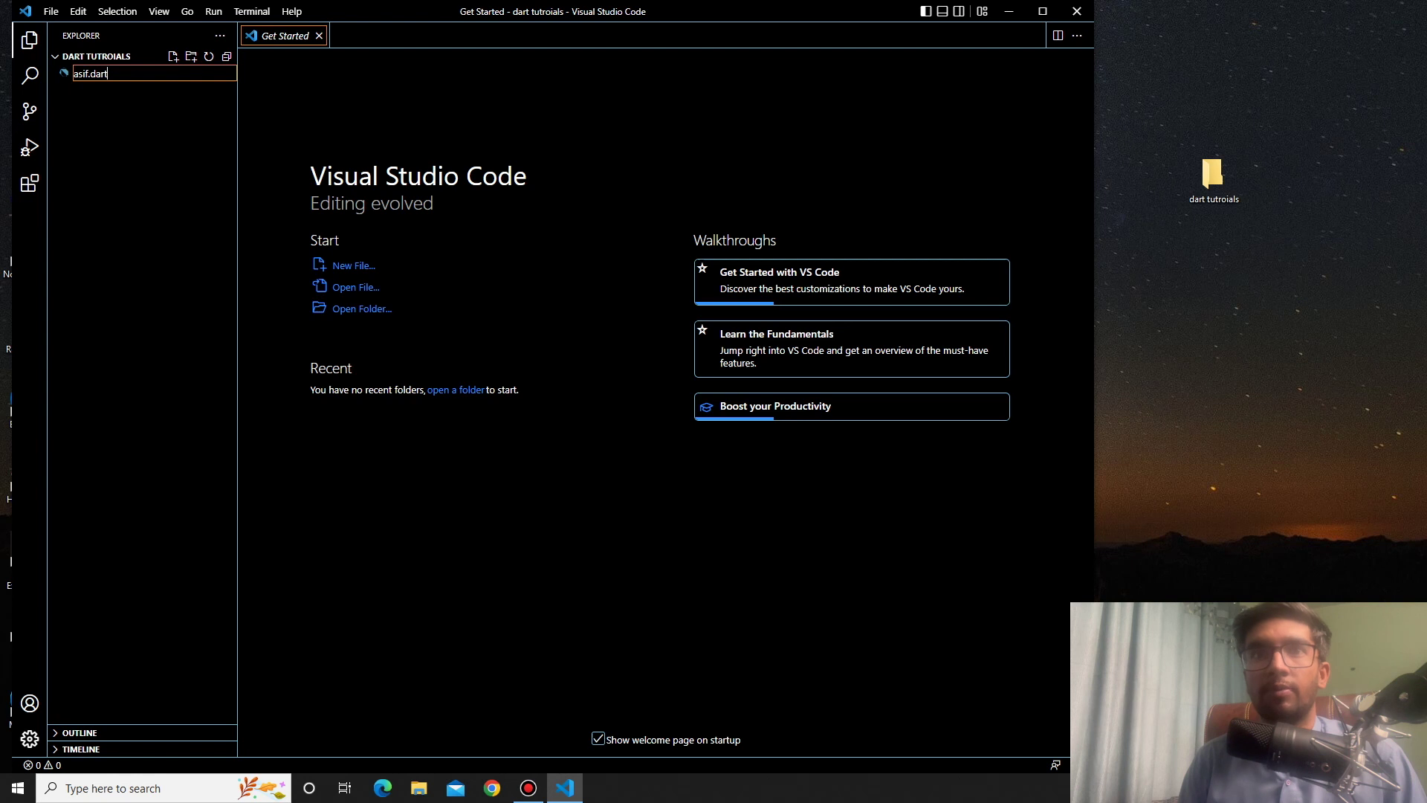
pyautogui.press('Return')
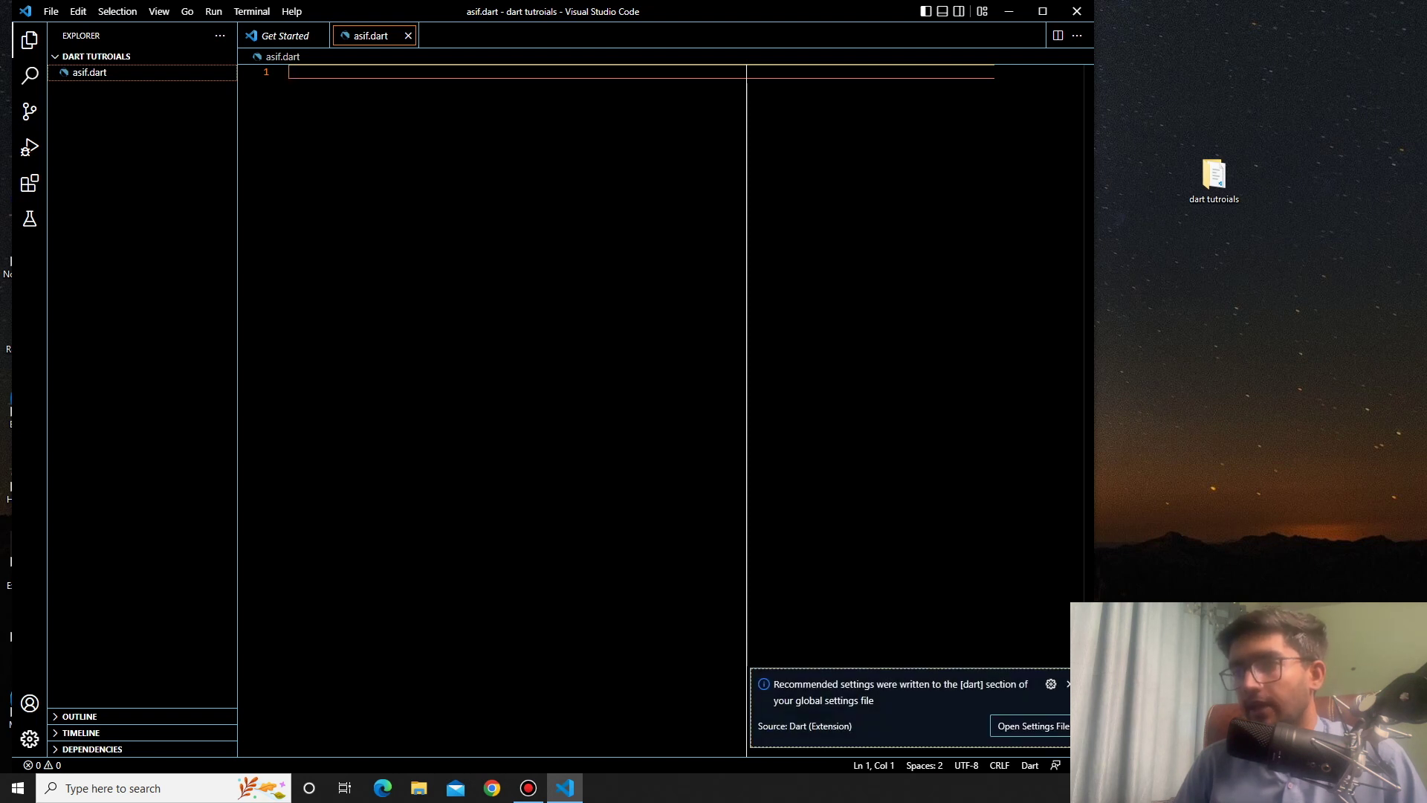
# View the recommended Dart settings written to the global settings file, and close that file
pyautogui.click(1033, 726)
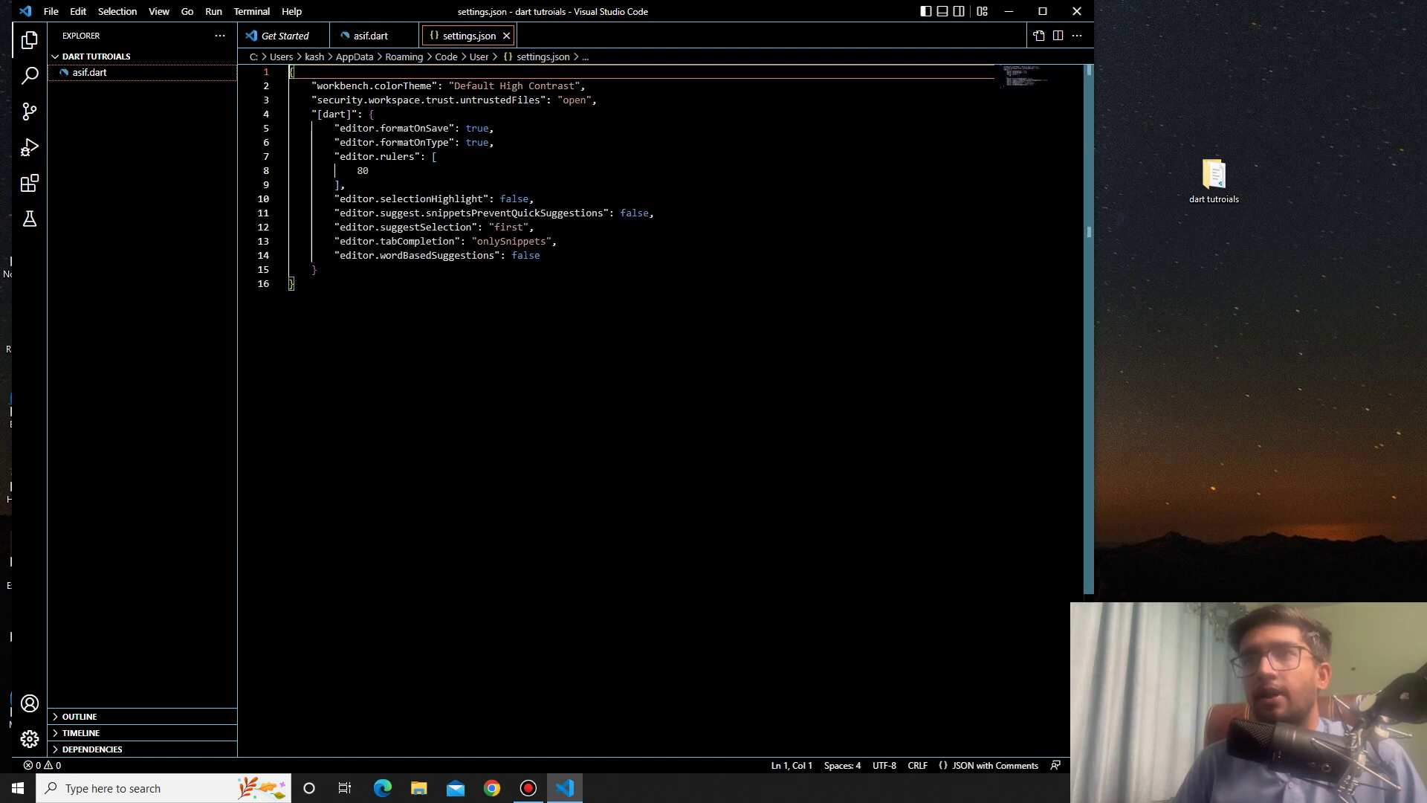
pyautogui.hotkey('ctrl', 'w')
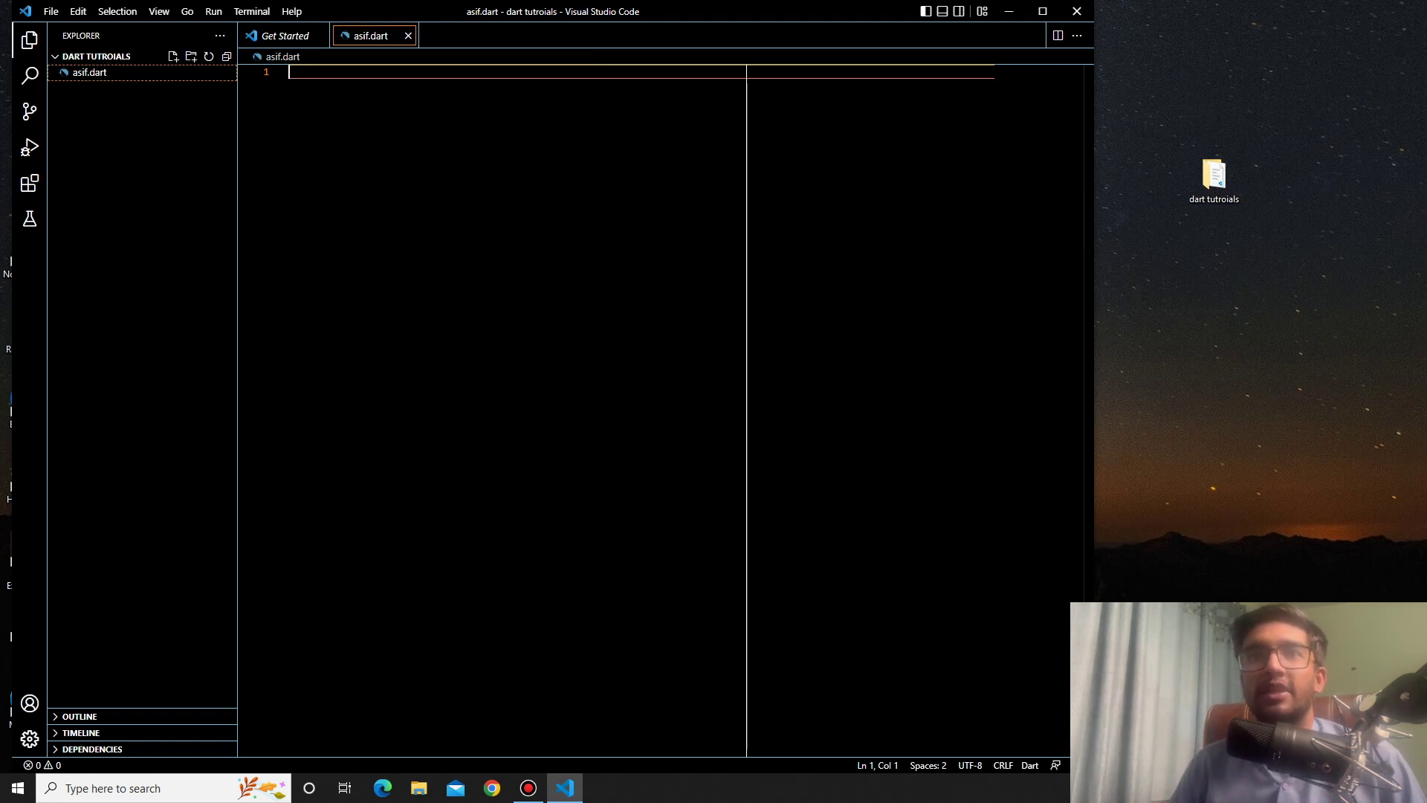
# Write an empty "void main() {}" function in the new Dart file and format the document
pyautogui.press('Return')
pyautogui.press('Return')
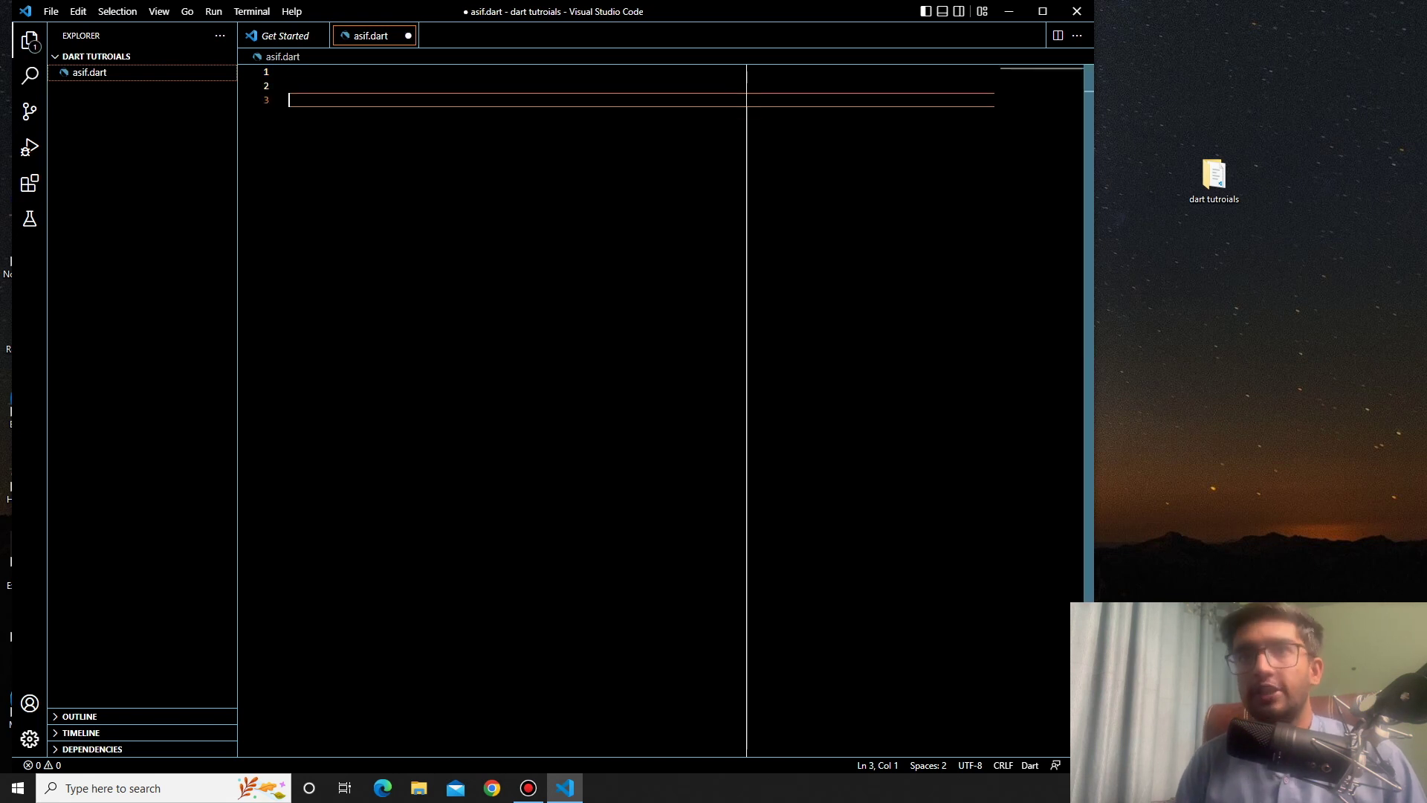
pyautogui.write('v')
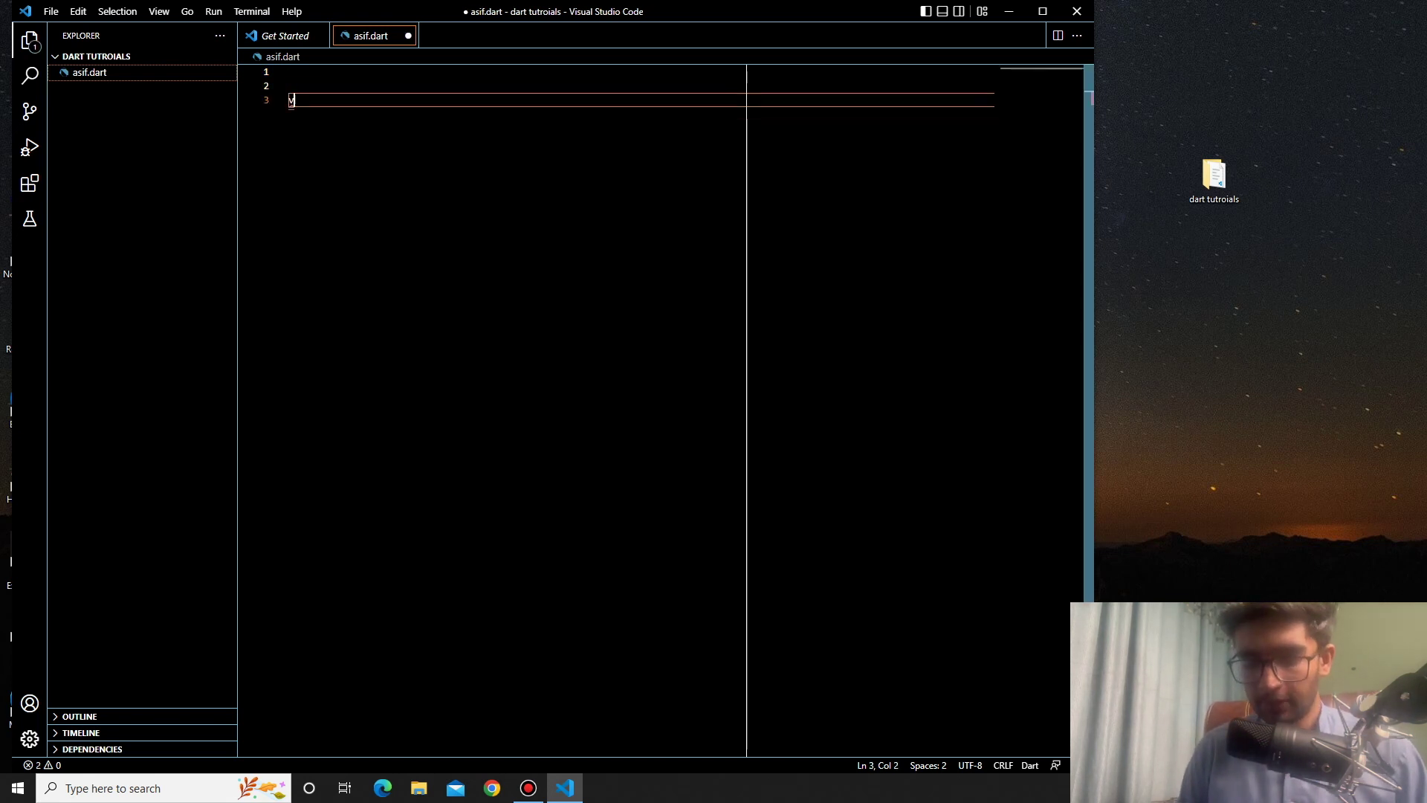
pyautogui.write('oid ')
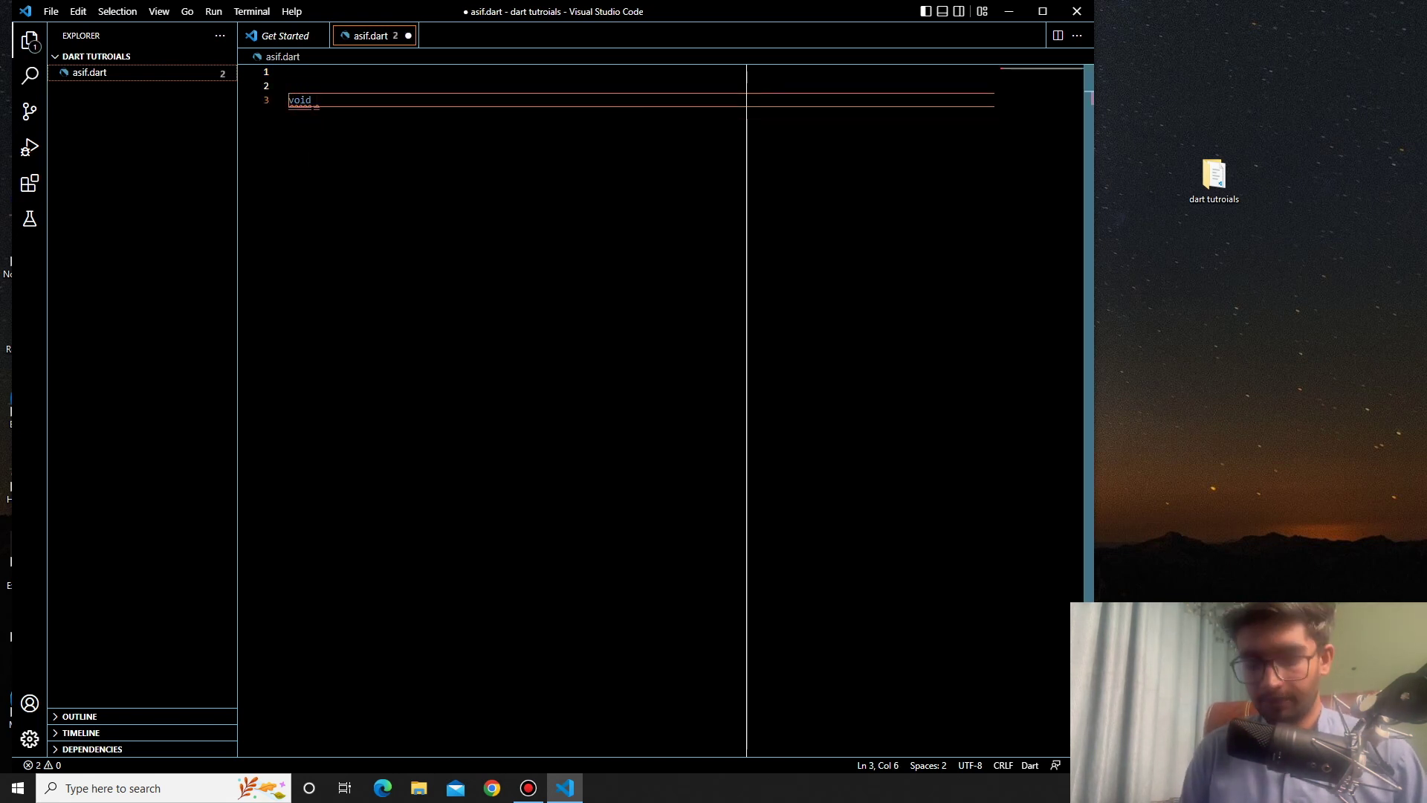
pyautogui.write('main')
pyautogui.press('Return')
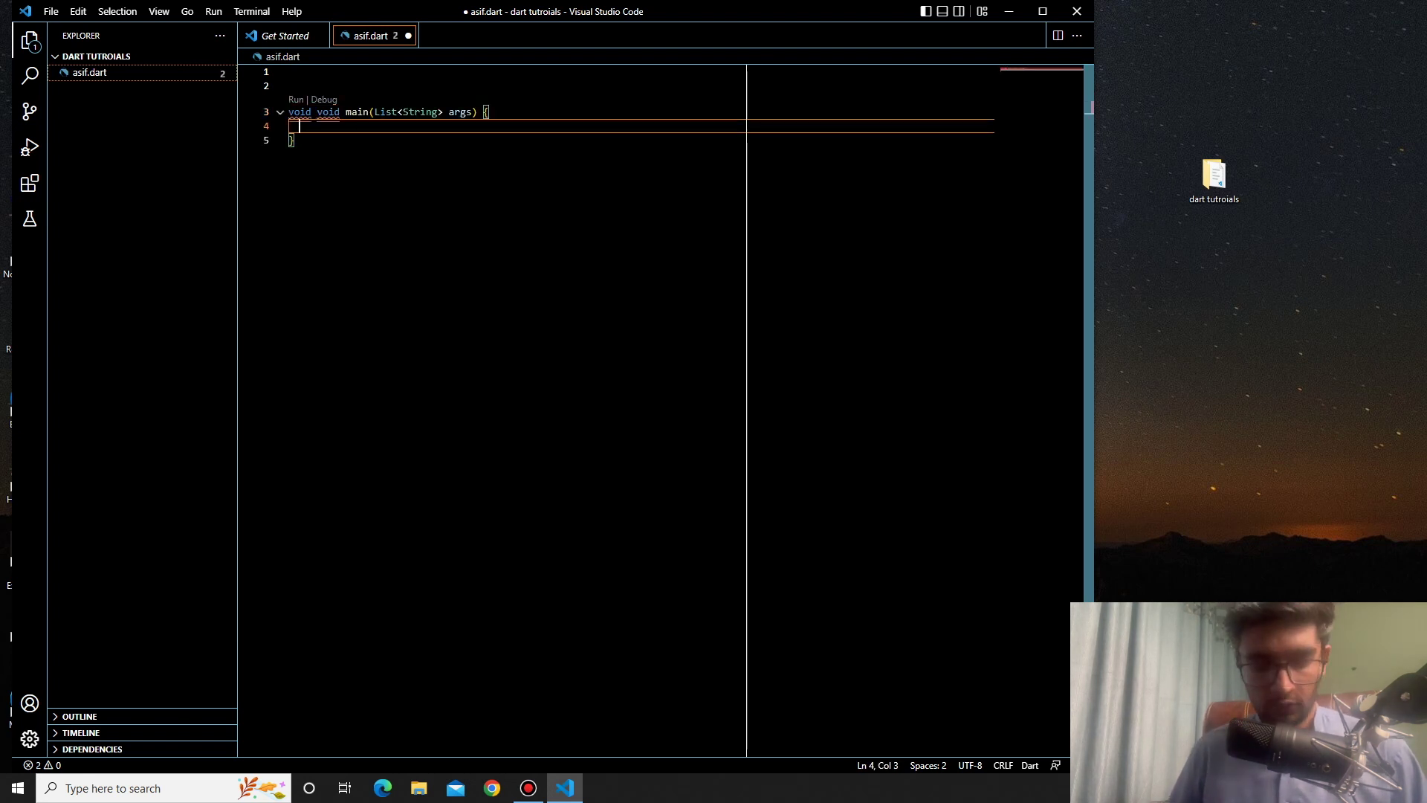
pyautogui.hotkey('ctrl', 'z')
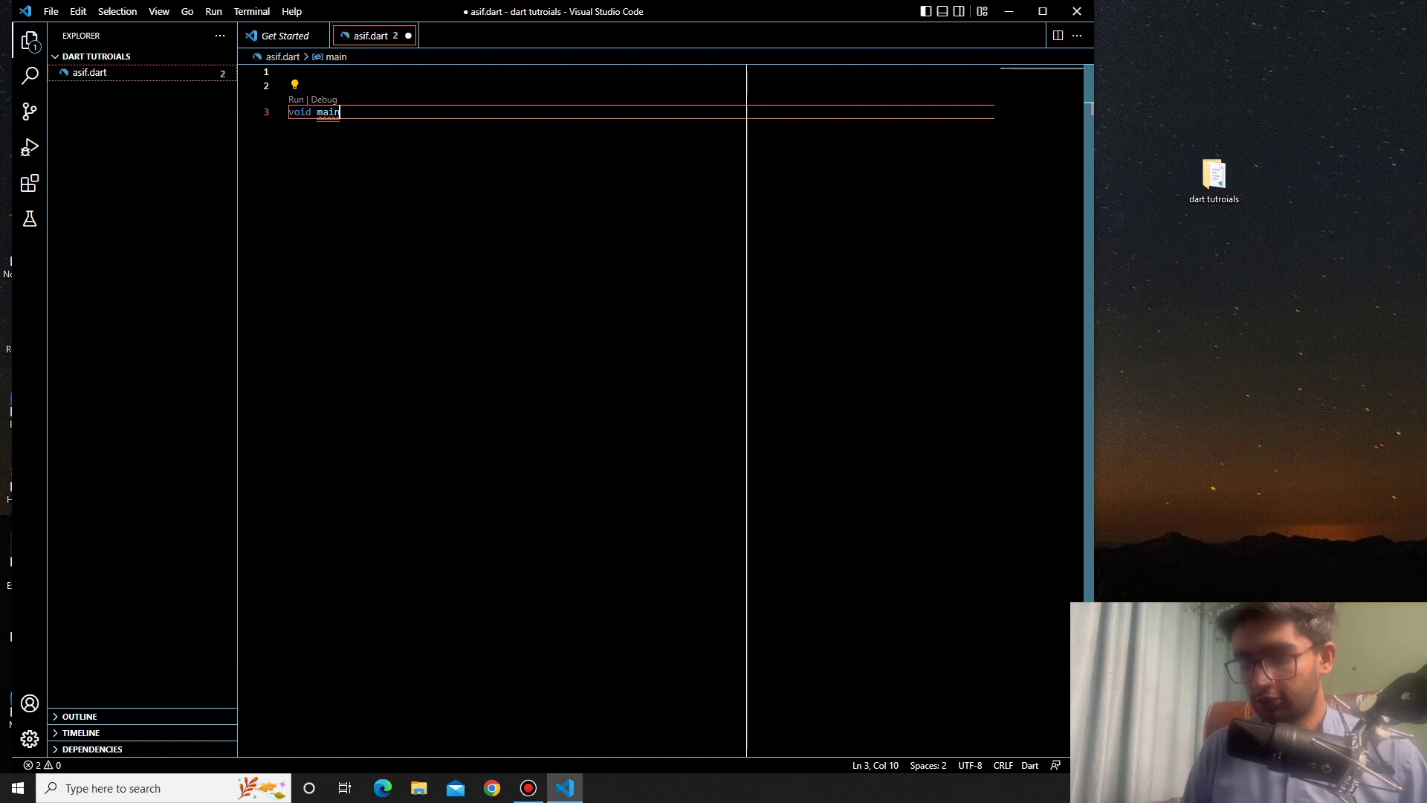
pyautogui.write('()')
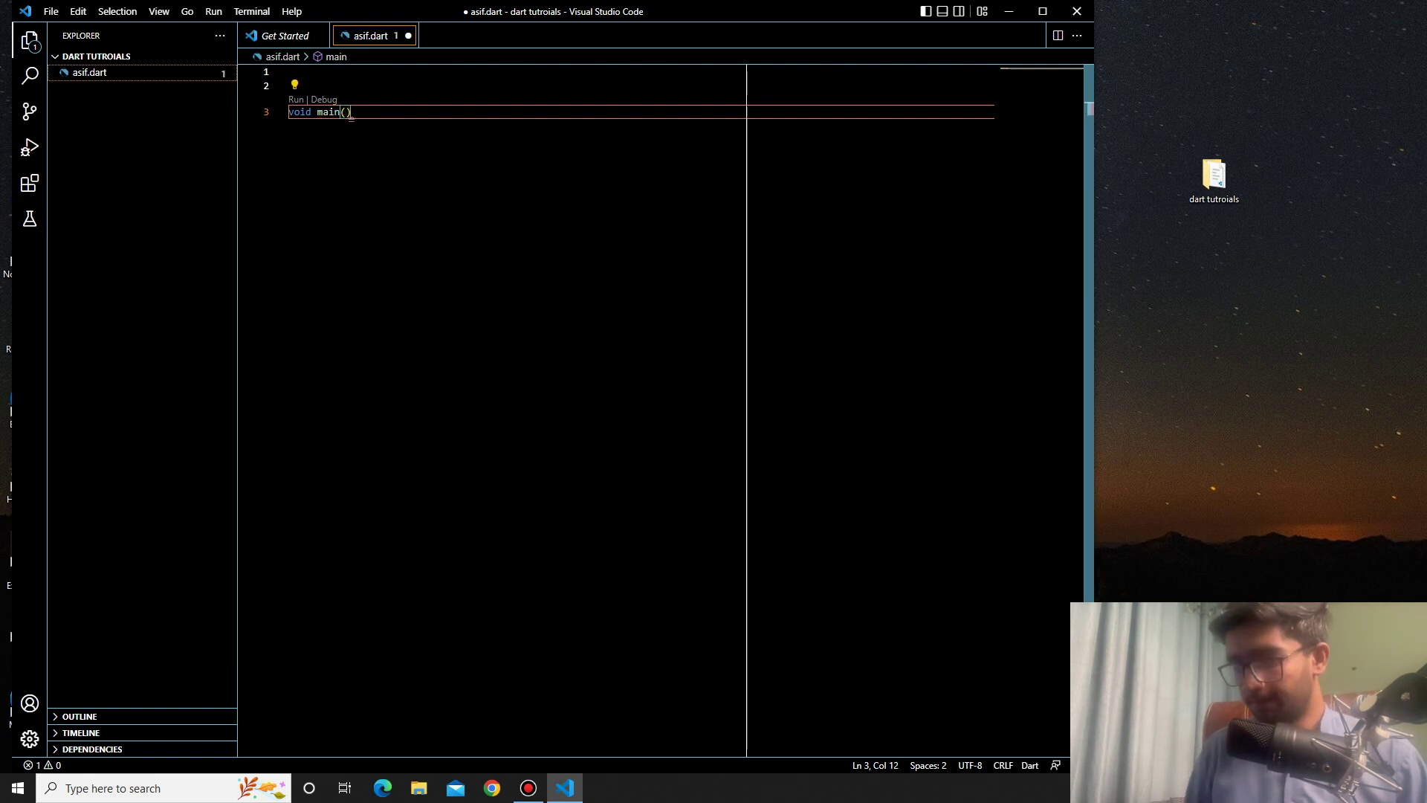
pyautogui.write(' {')
pyautogui.hotkey('shift', 'alt', 'f')
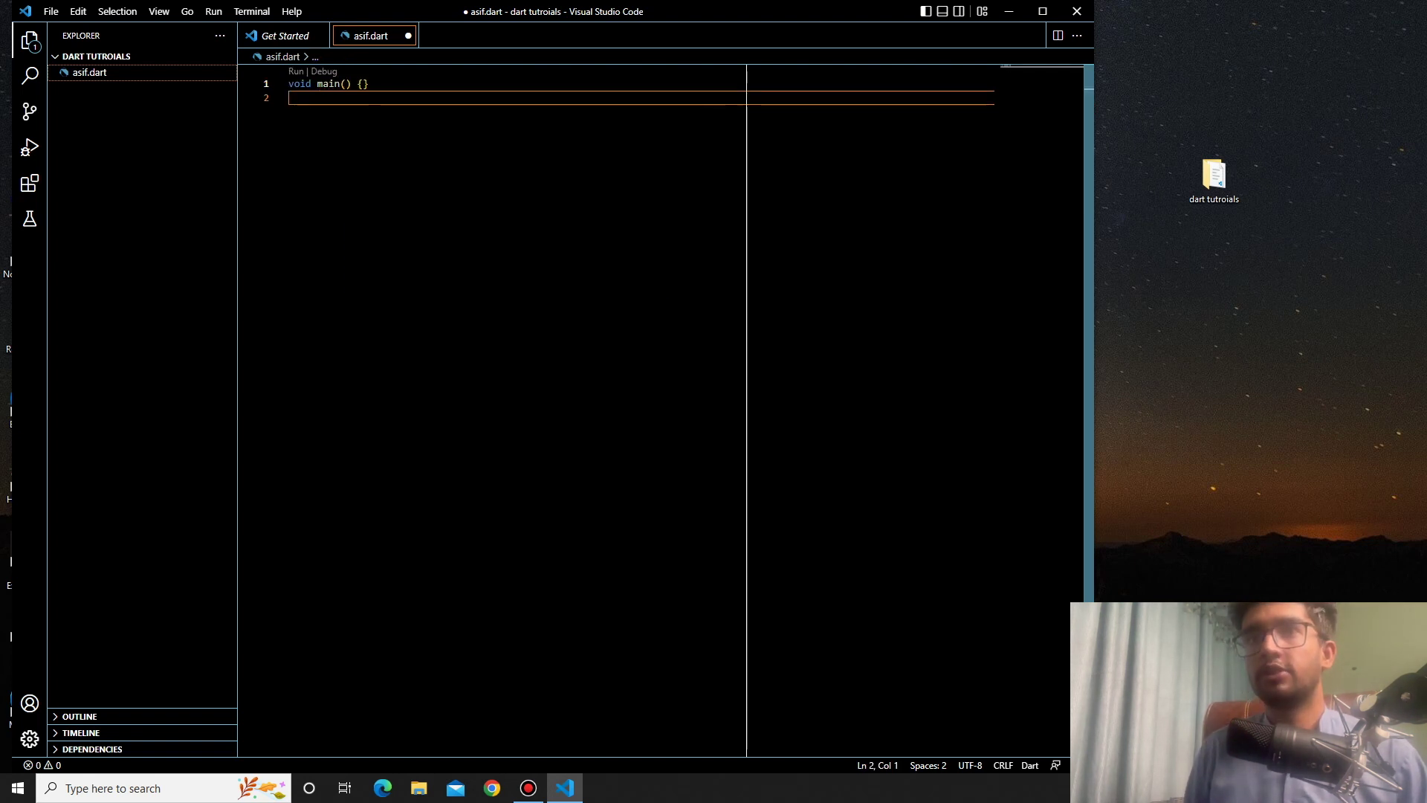
# Add the statement print('hello world'); inside the main function's body and save the Dart file
pyautogui.click(362, 83)
pyautogui.press('Return')
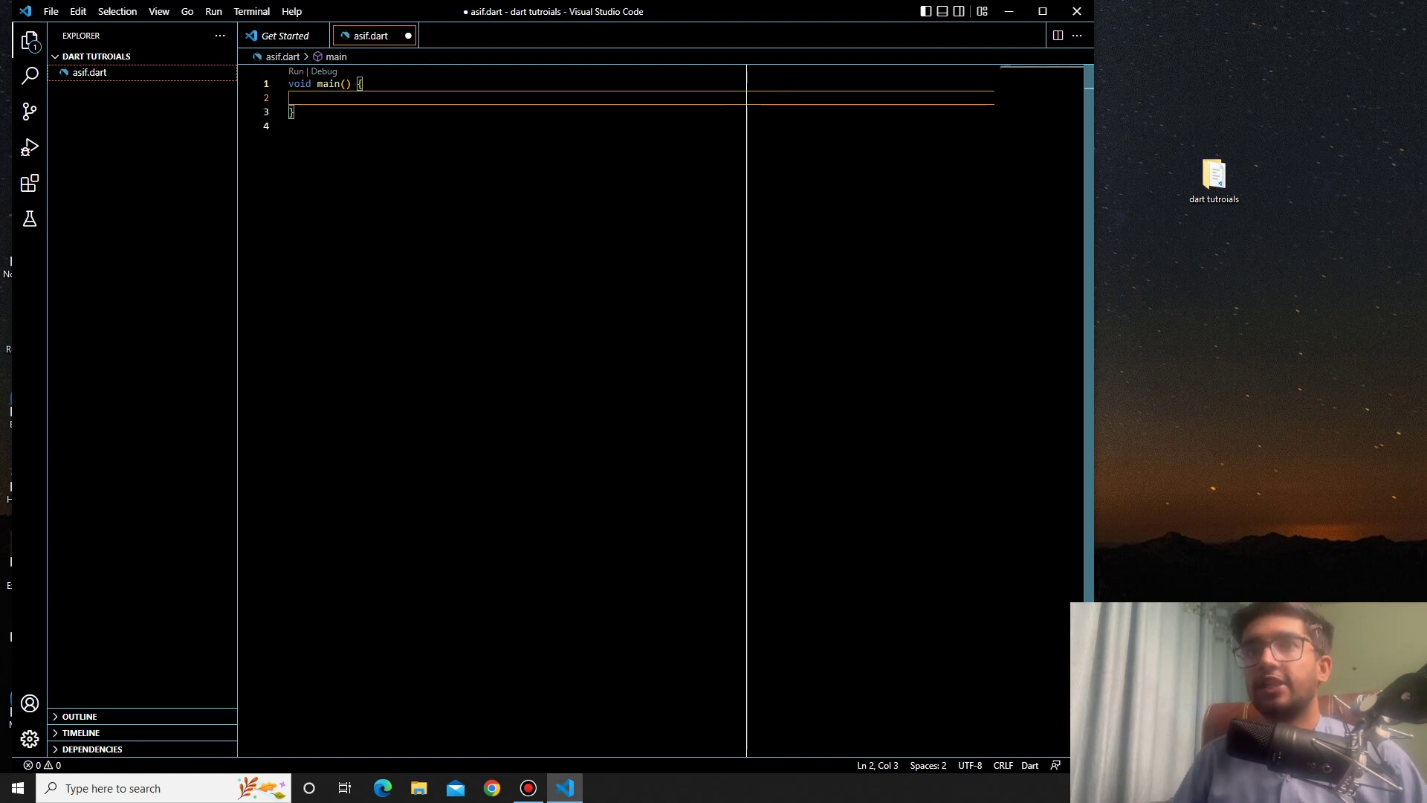
pyautogui.write('prin')
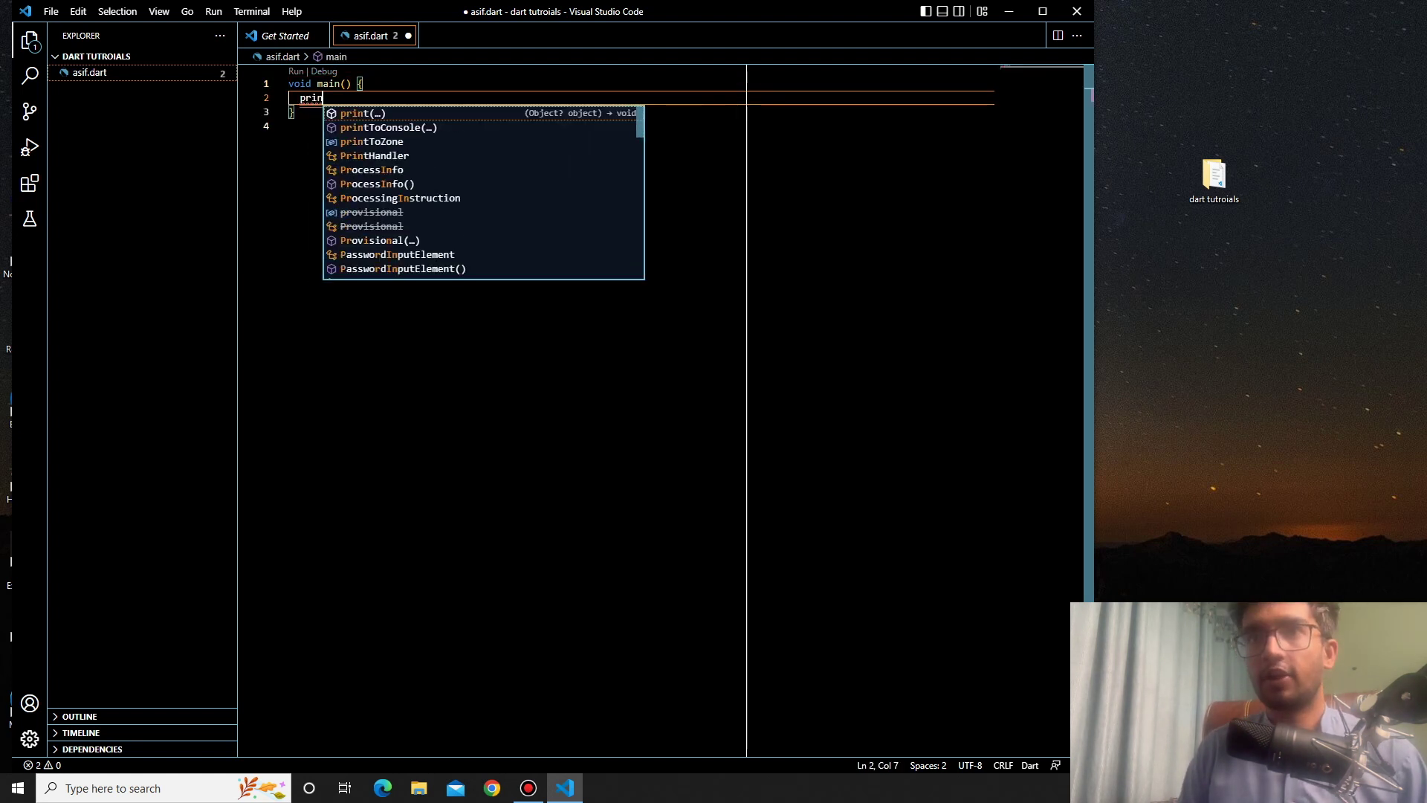
pyautogui.write('t')
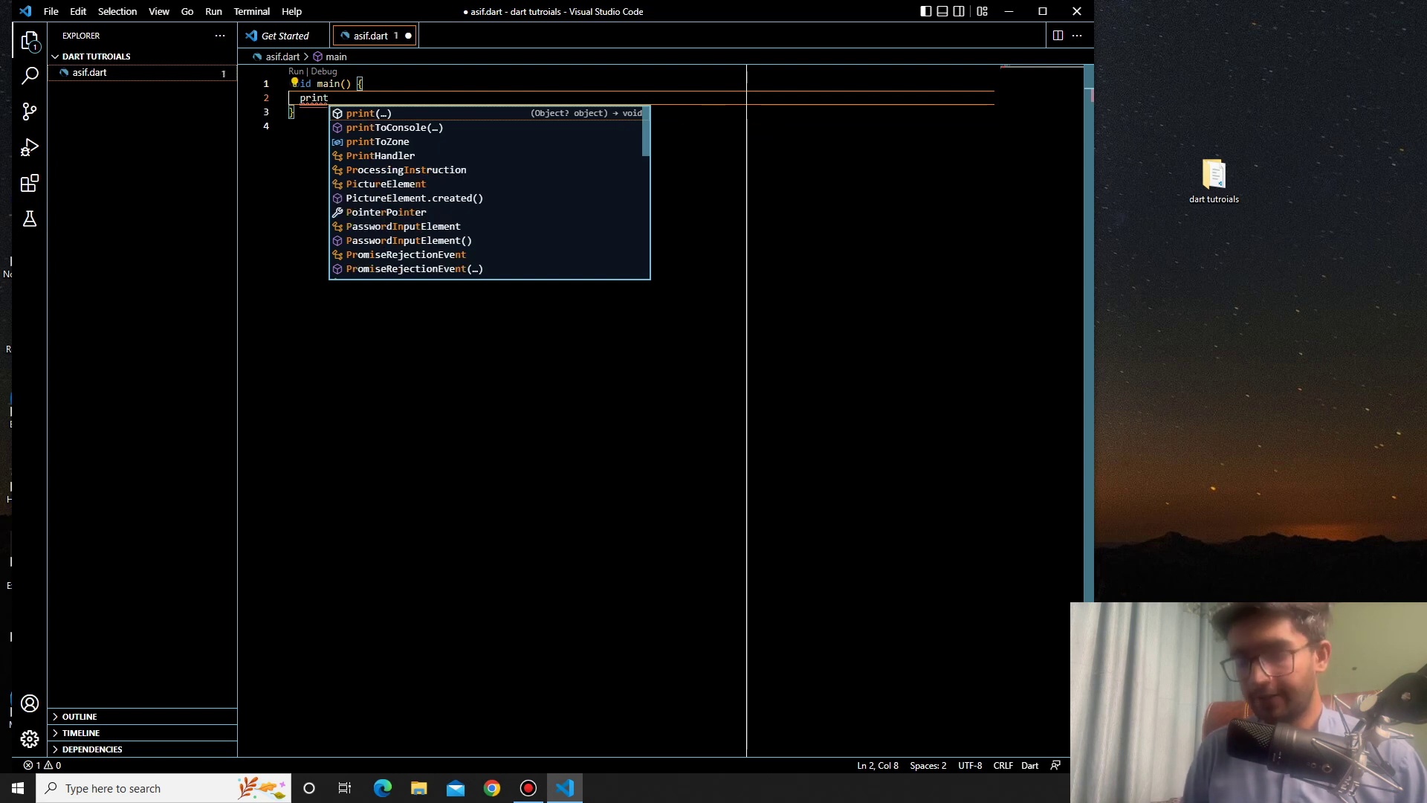
pyautogui.press('Return')
pyautogui.write("'he")
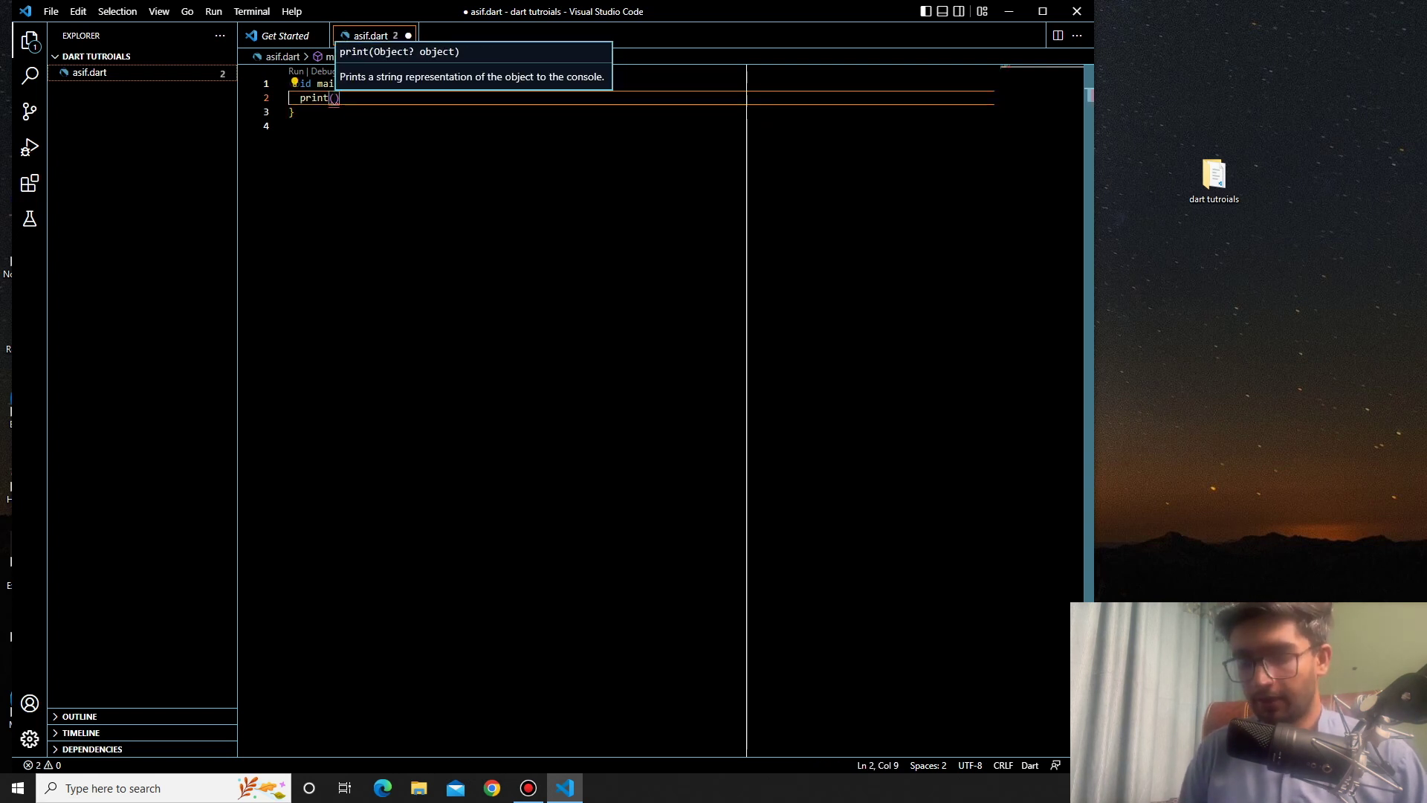
pyautogui.write('llo world')
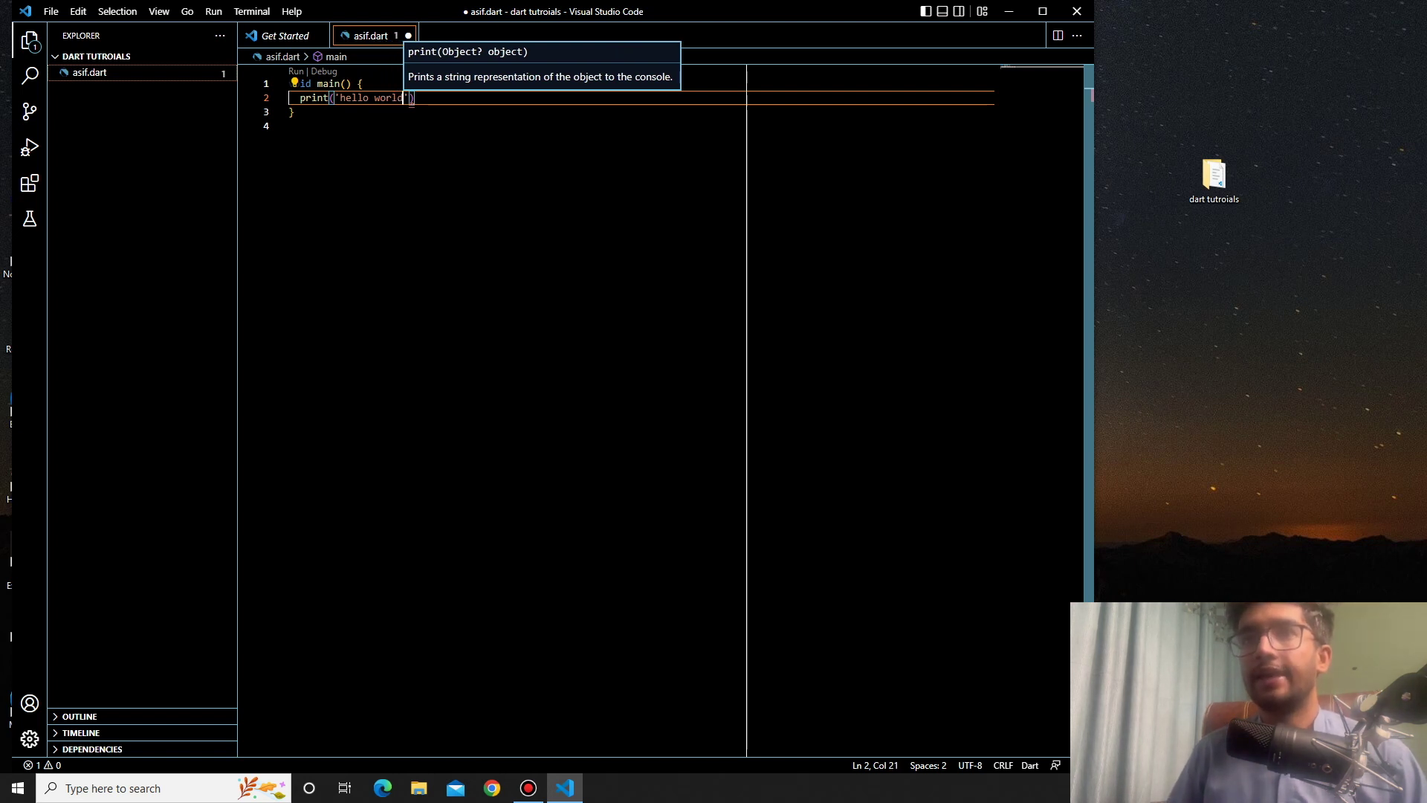
pyautogui.press('End')
pyautogui.write(';')
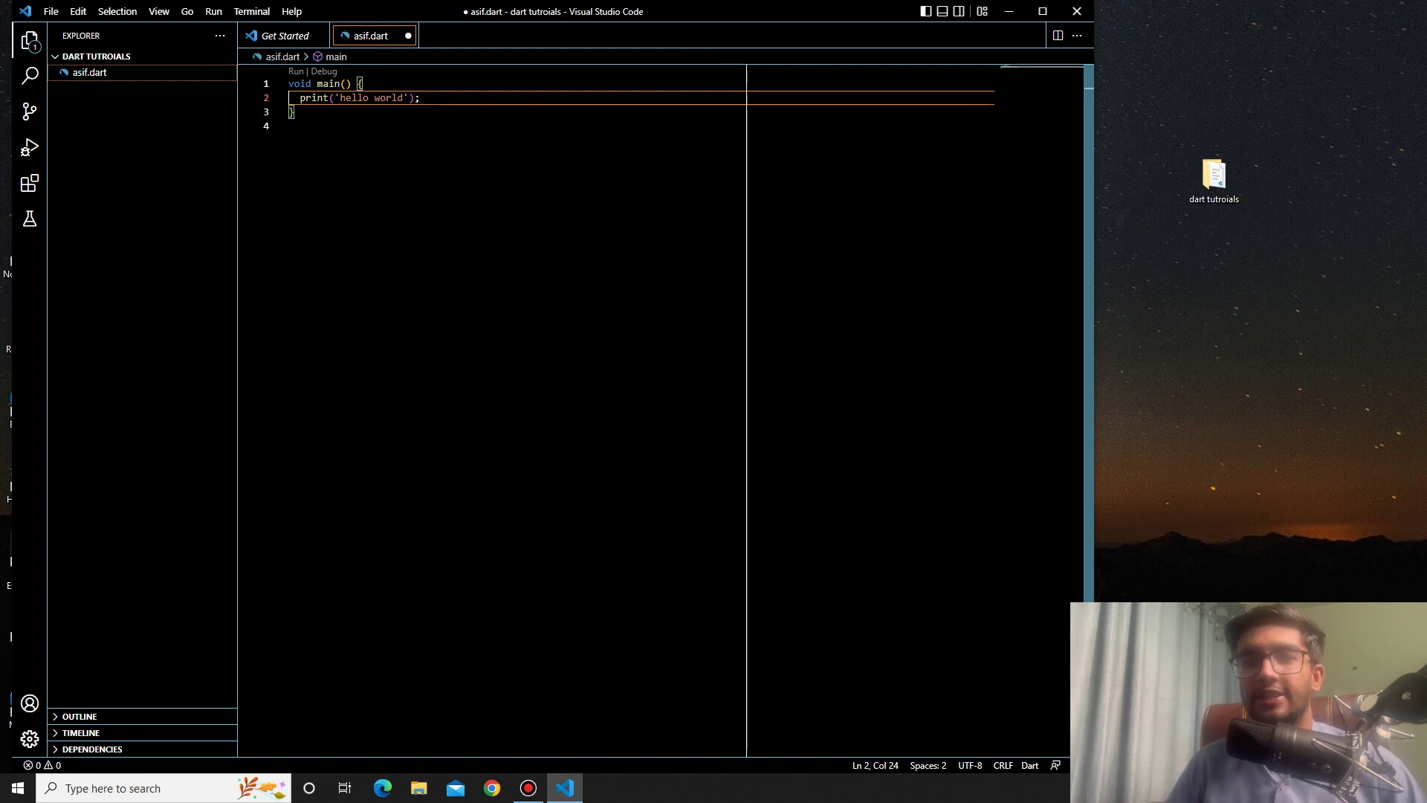
pyautogui.hotkey('ctrl', 's')
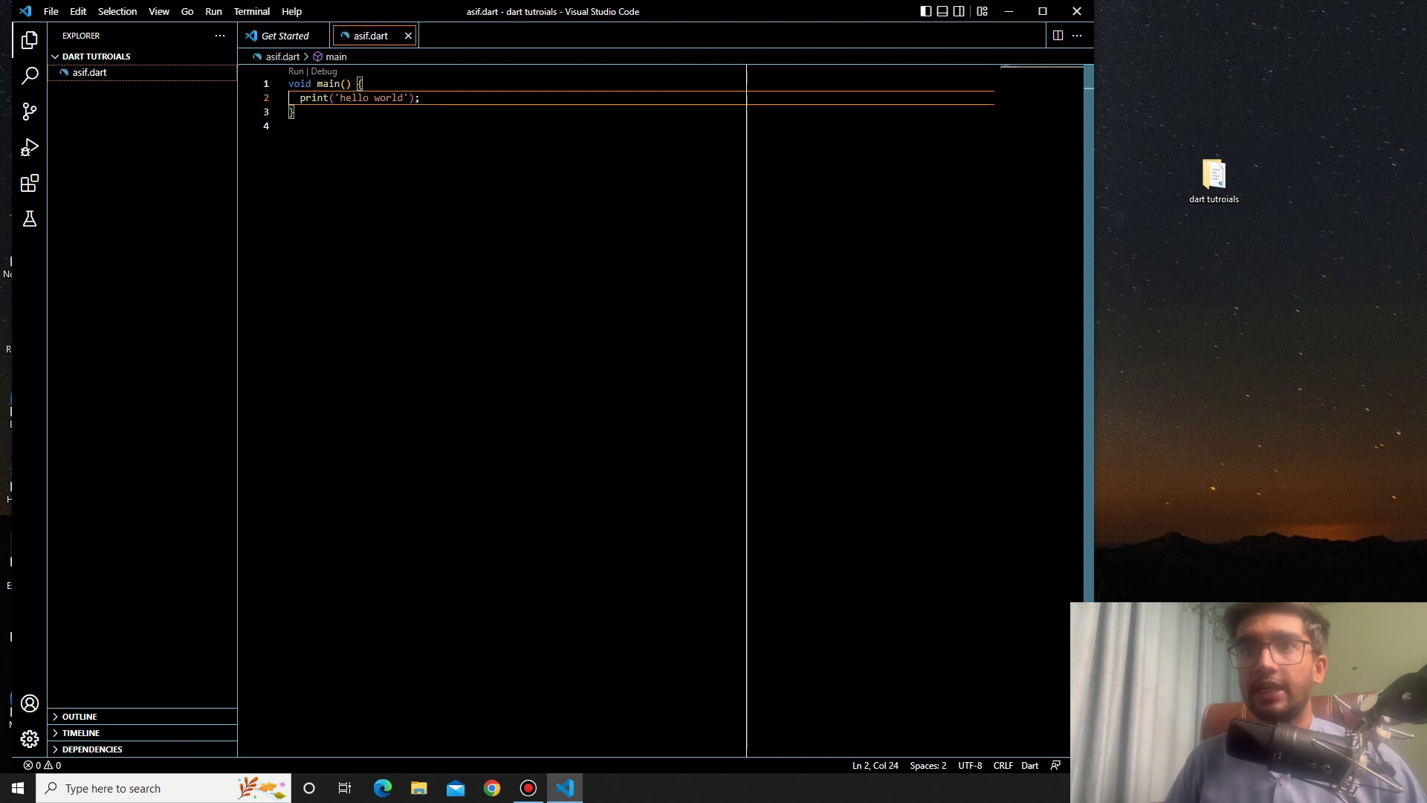
# Run the Dart program without debugging and close the launch.json configuration file that opens
pyautogui.press('alt')
pyautogui.press('Right')
pyautogui.press('Right')
pyautogui.press('Right')
pyautogui.press('Right')
pyautogui.press('Right')
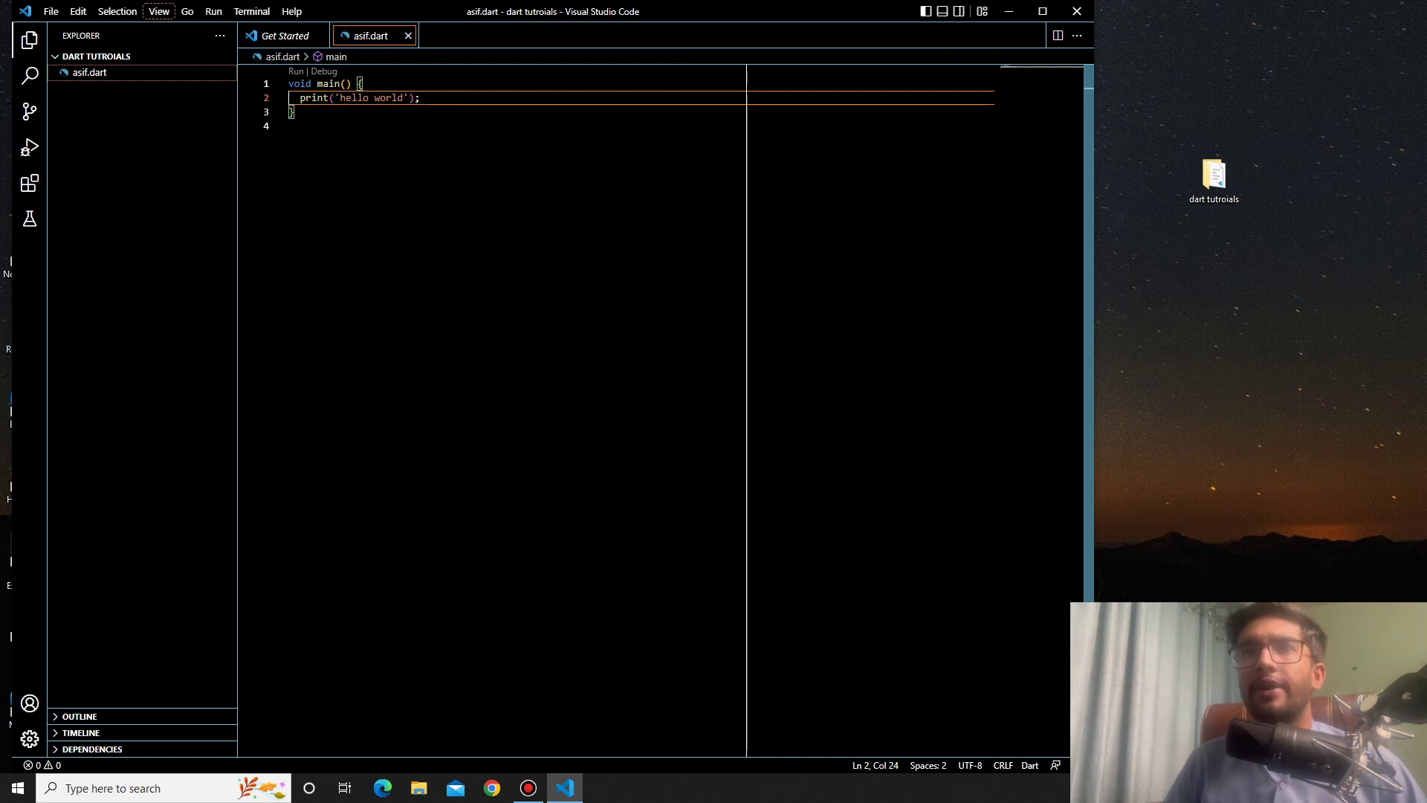
pyautogui.press('Return')
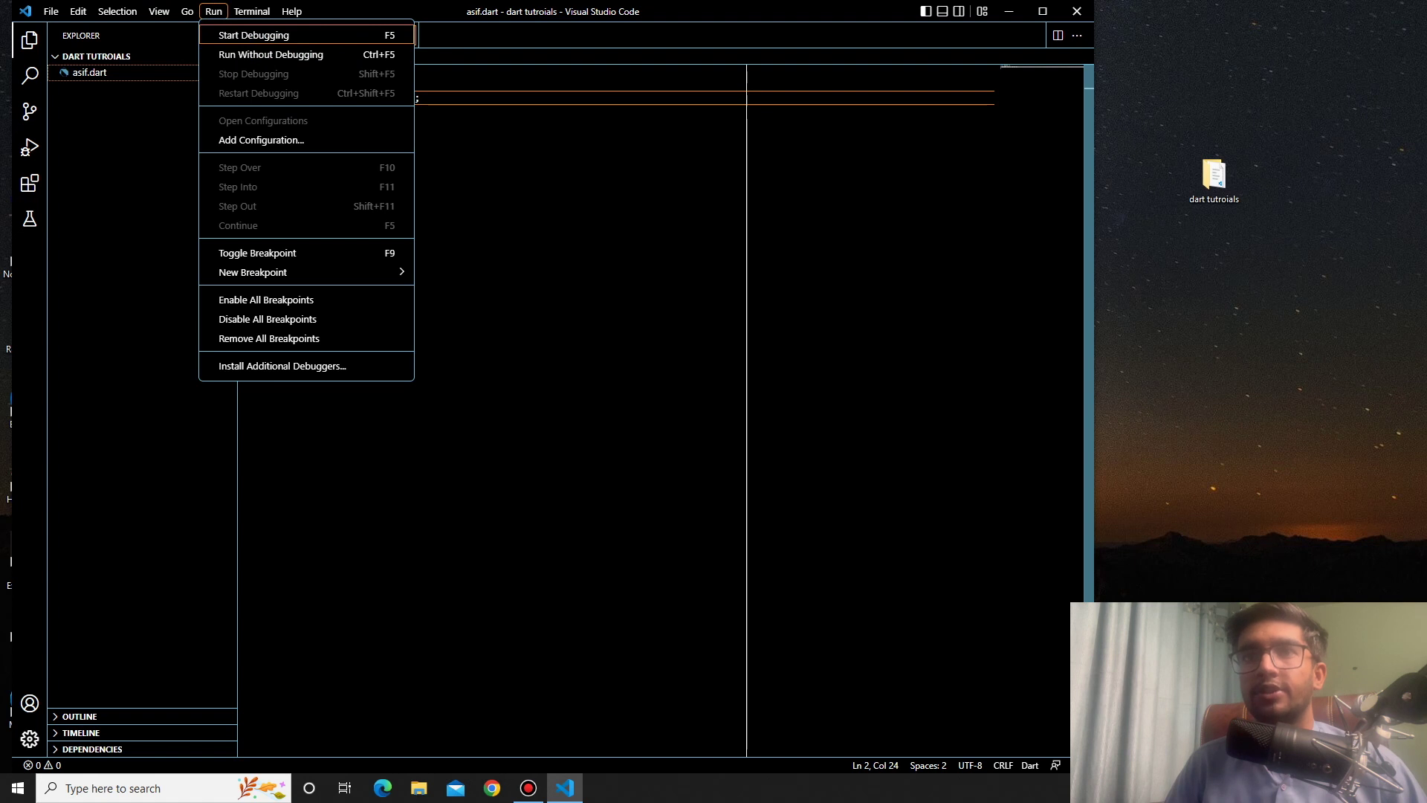
pyautogui.press('Down')
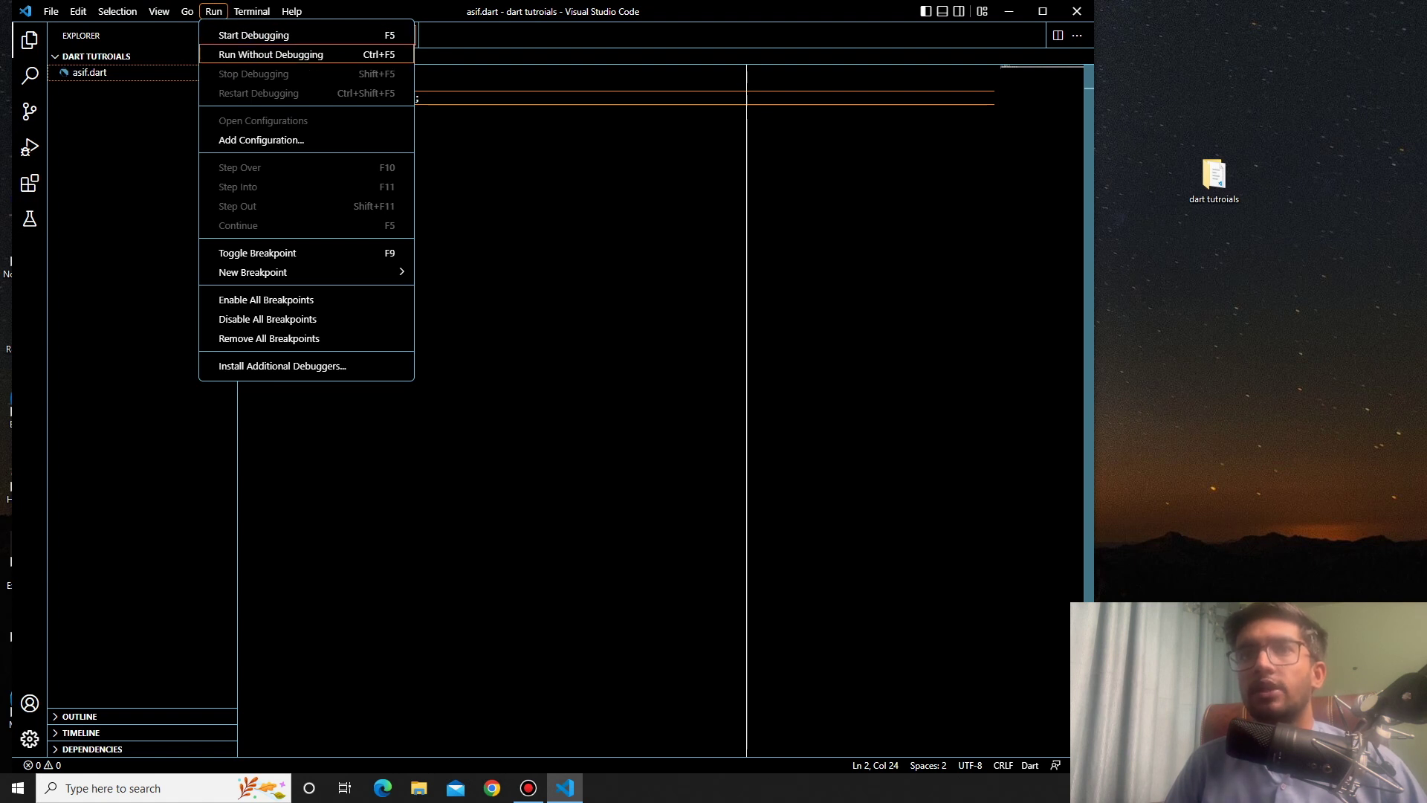
pyautogui.press('Up')
pyautogui.press('Down')
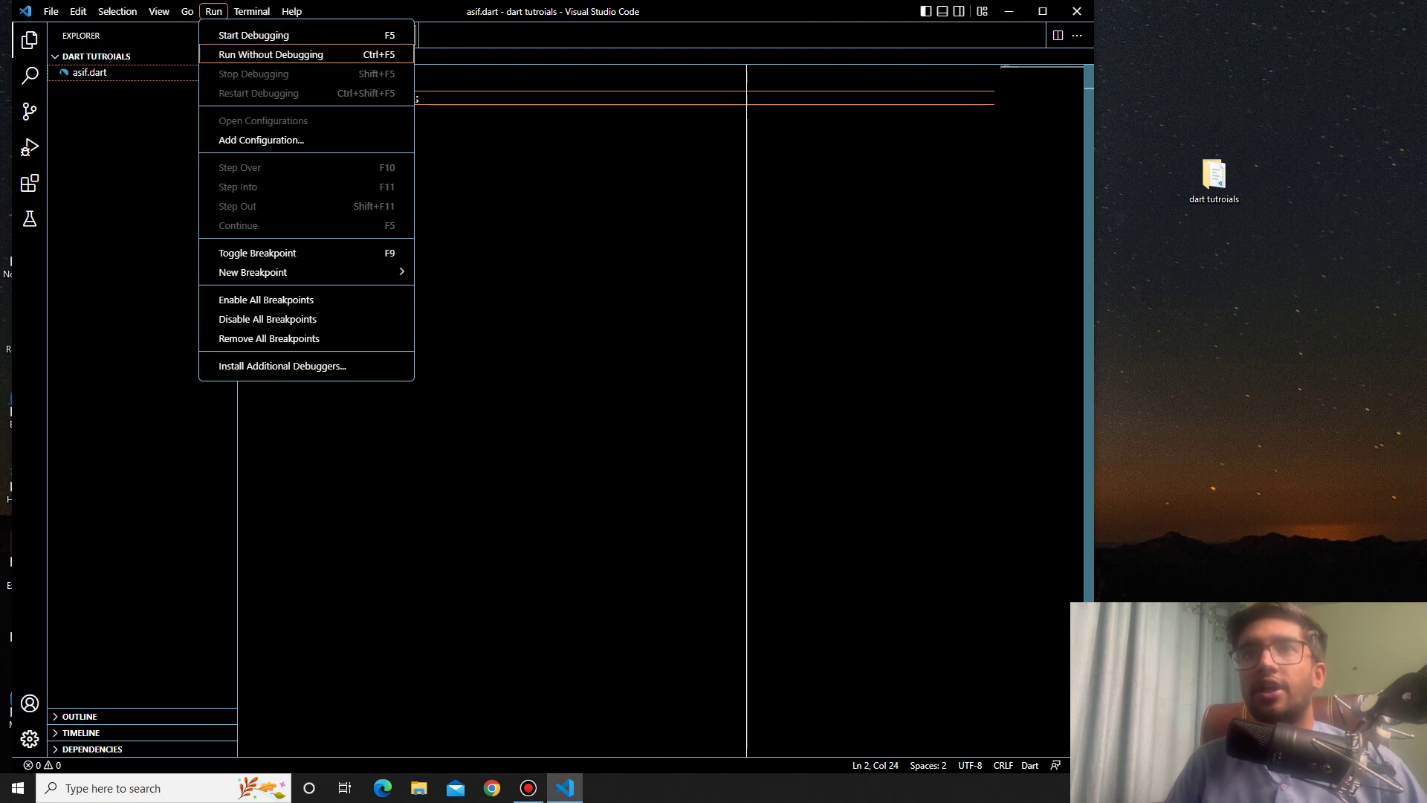
pyautogui.press('Return')
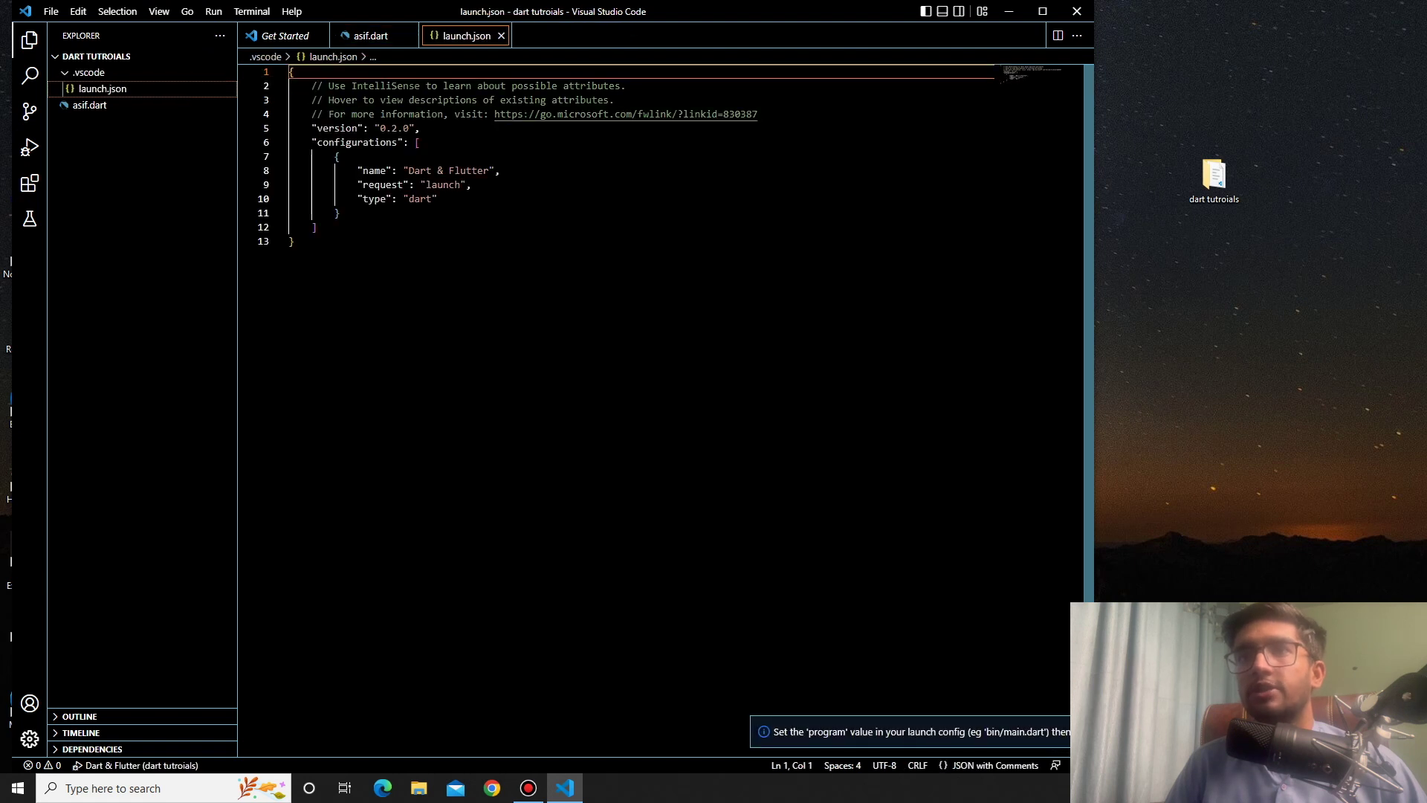
pyautogui.hotkey('ctrl', 'w')
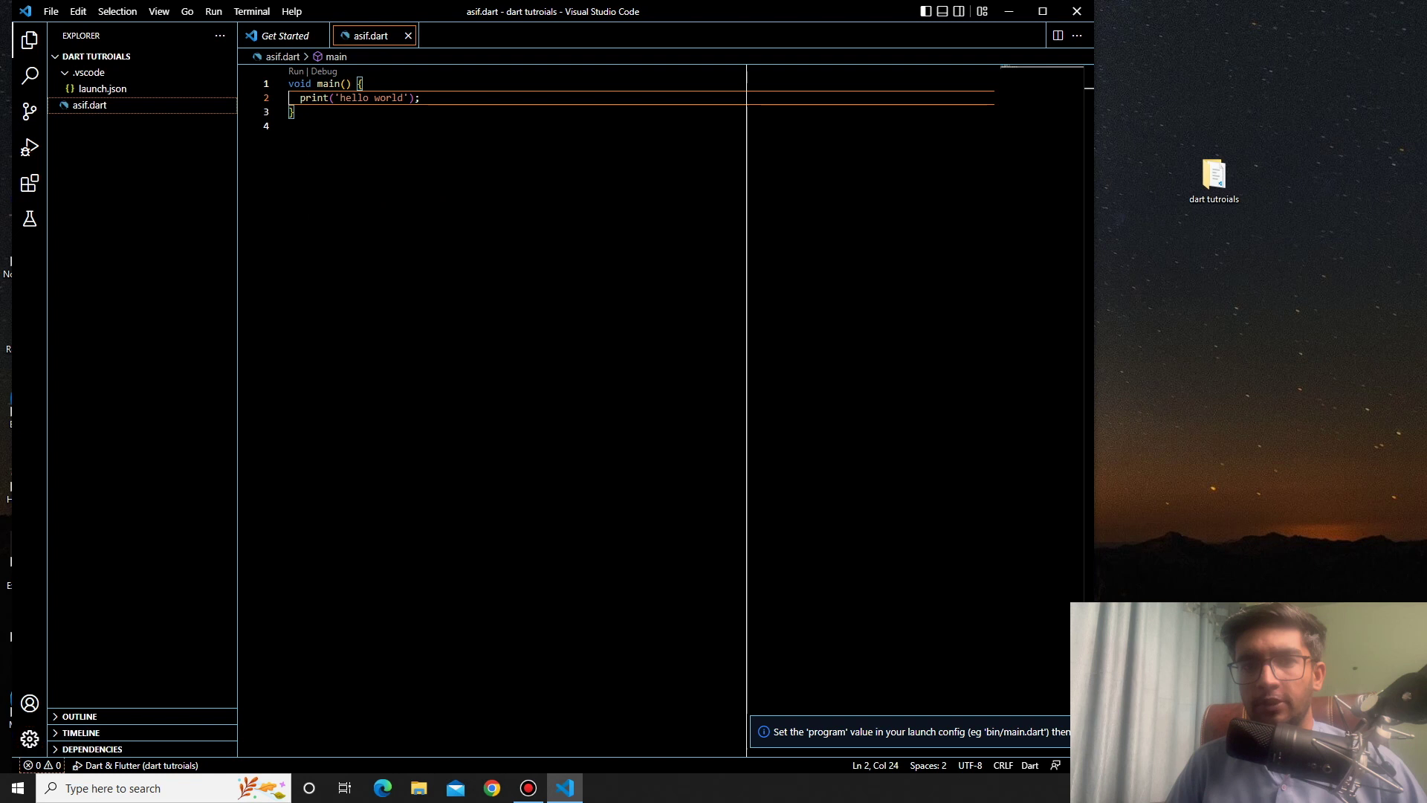
# Check the workspace problems, the task output and the terminal for the program's result
pyautogui.click(43, 765)
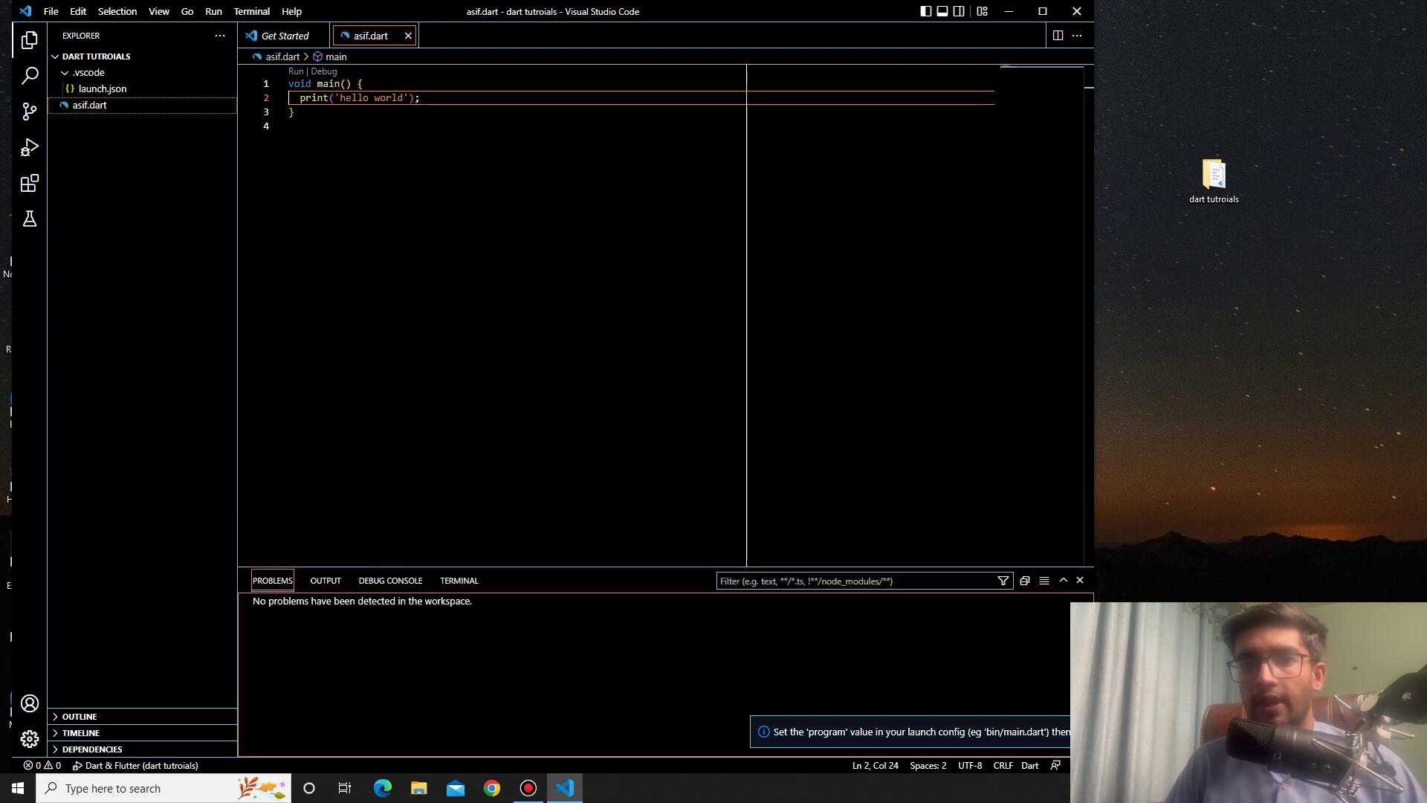
pyautogui.click(325, 581)
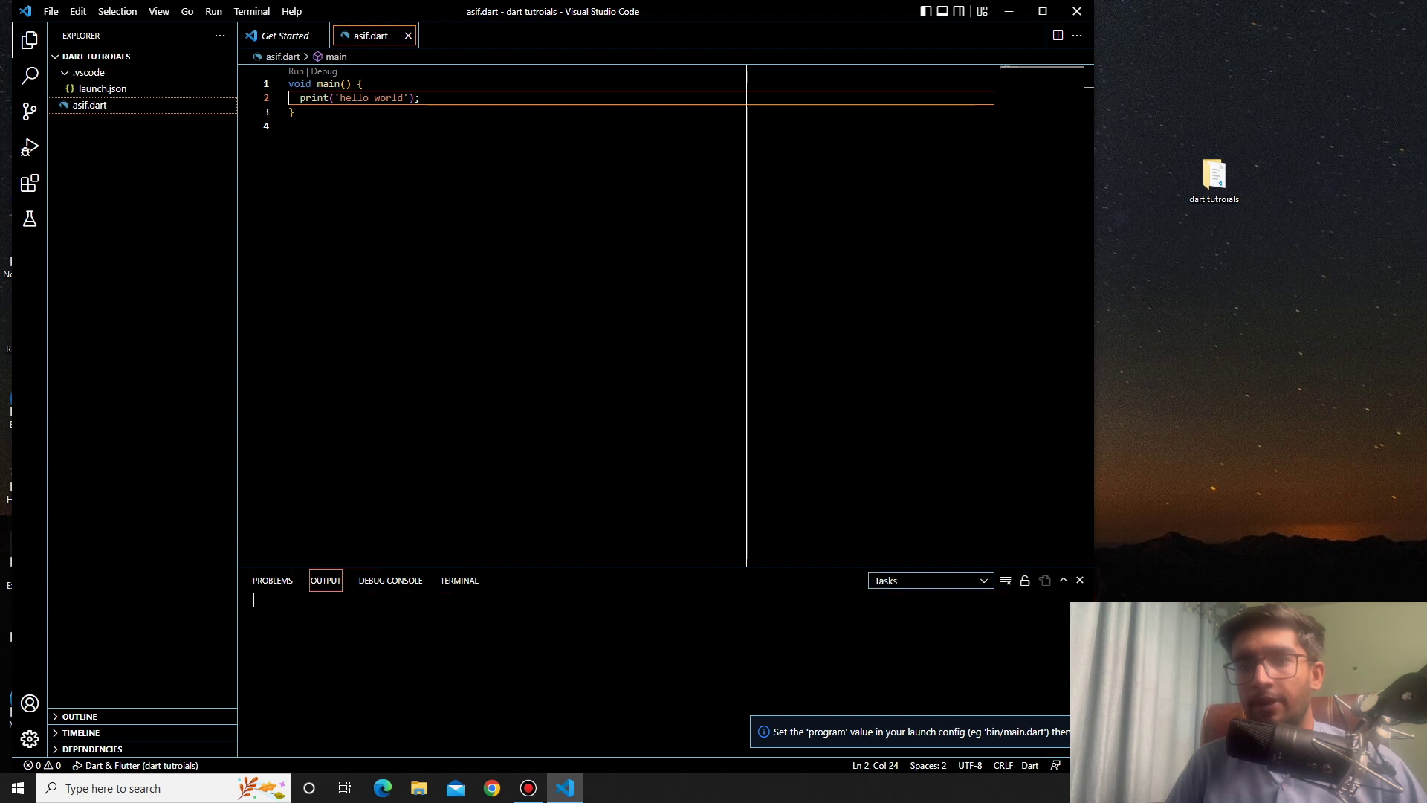
pyautogui.click(291, 125)
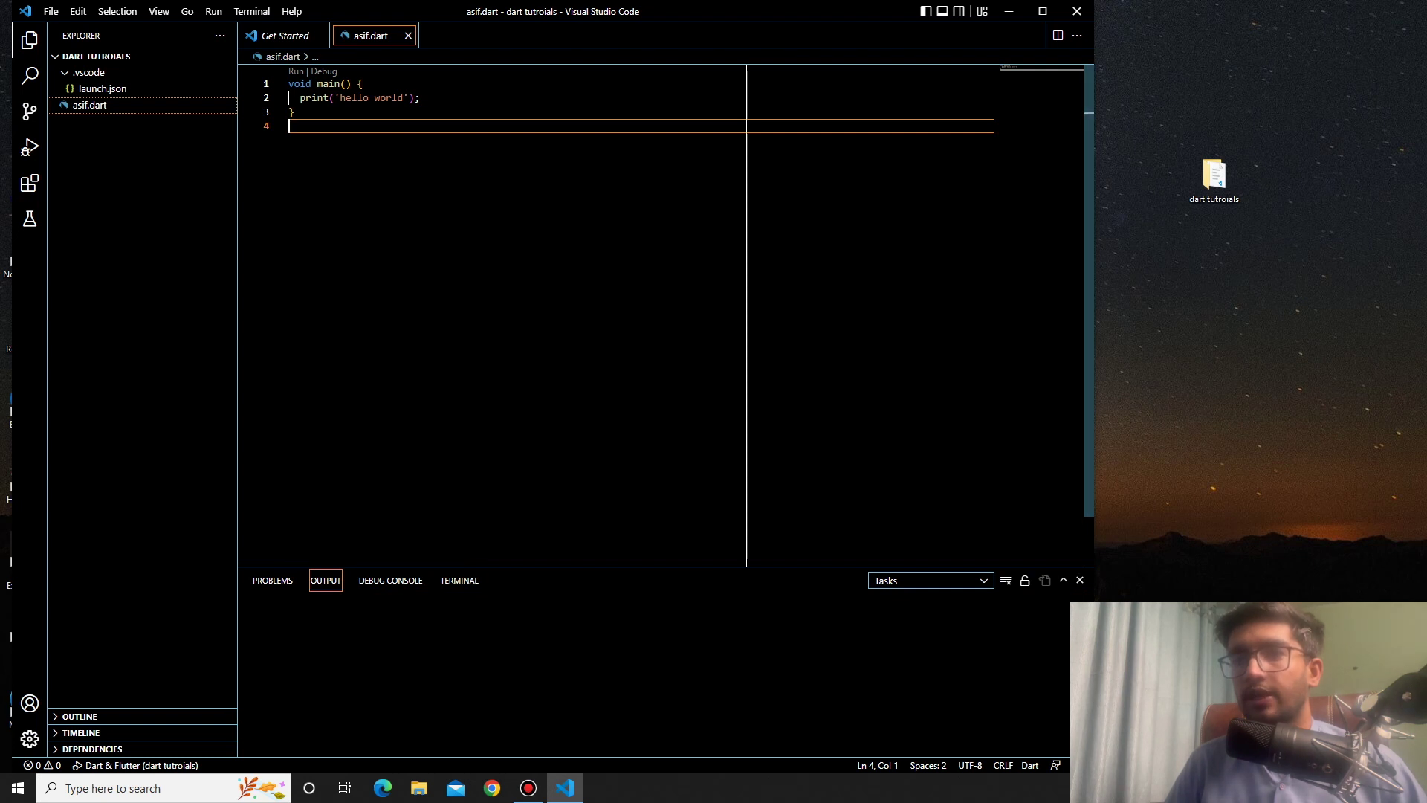
pyautogui.click(460, 581)
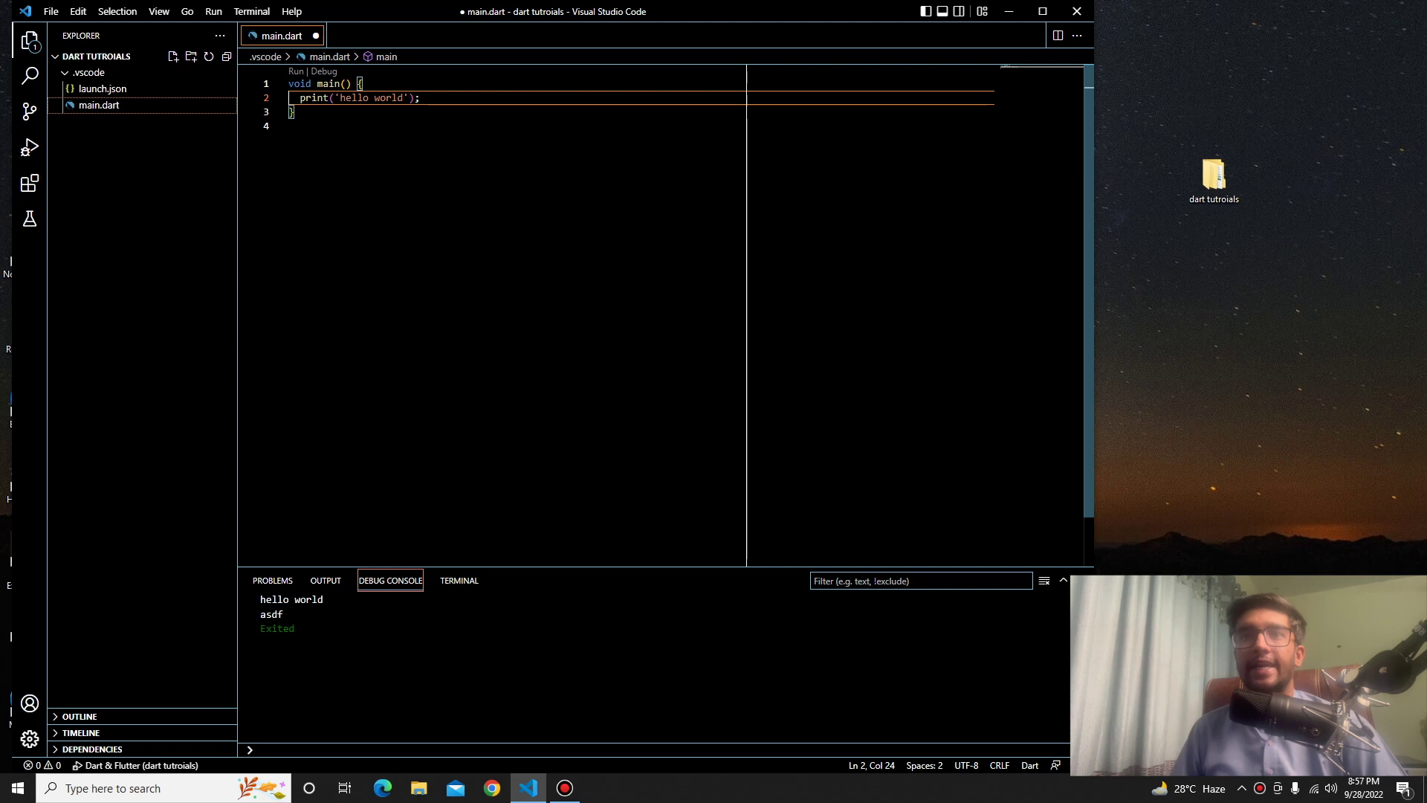
# Create a new folder named "lib" inside the .vscode folder
pyautogui.hotkey('ctrl', 'shift', 'e')
pyautogui.press('space')
pyautogui.press('space')
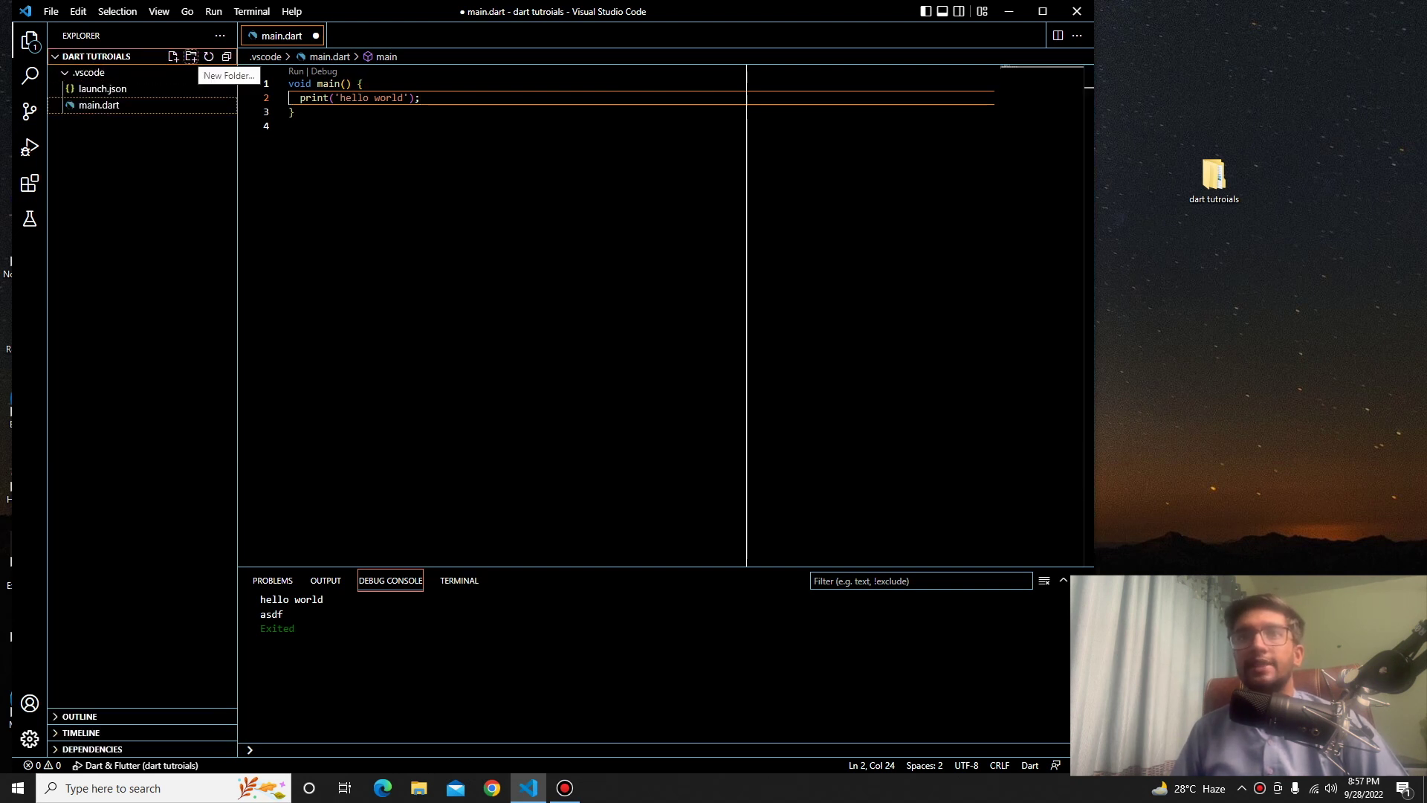
pyautogui.click(191, 57)
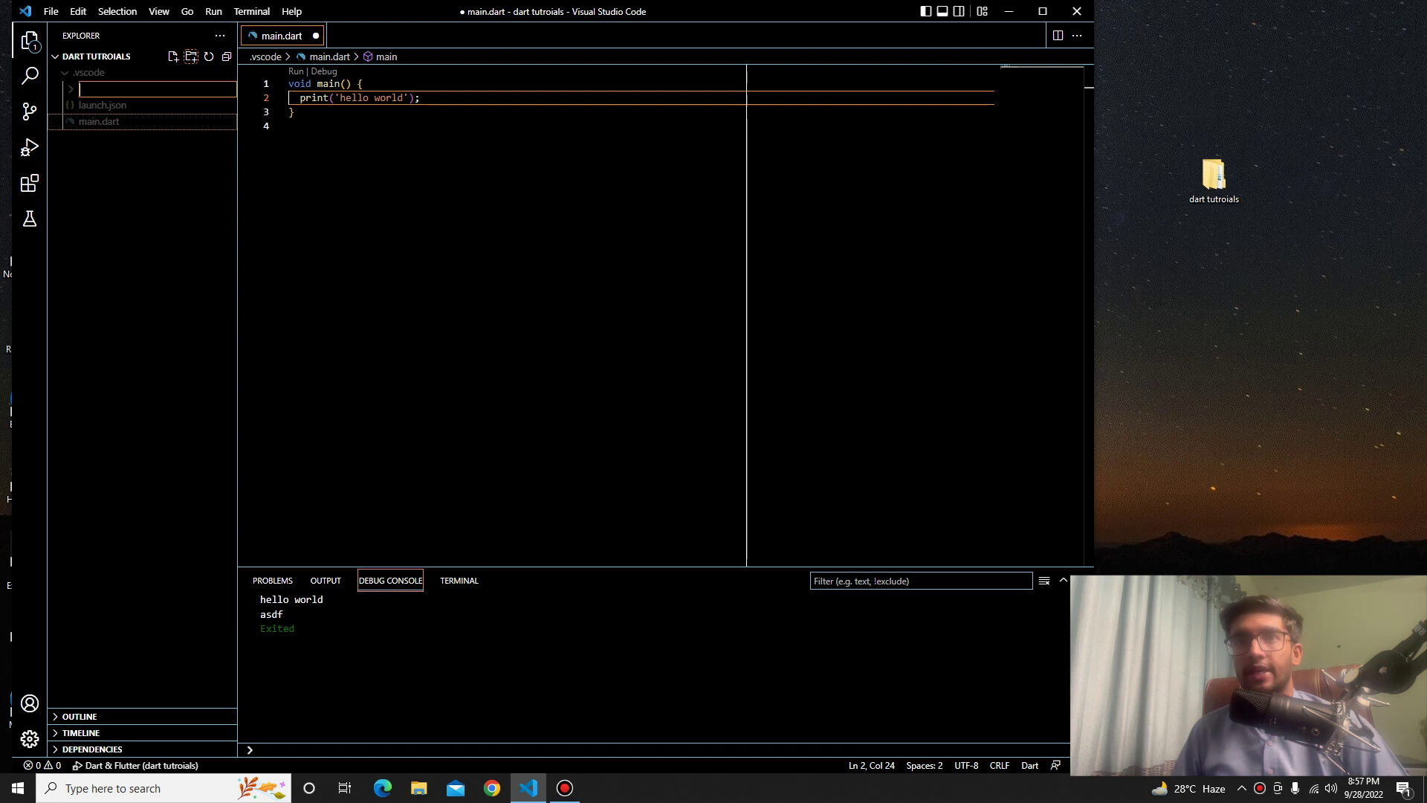
pyautogui.write('lib')
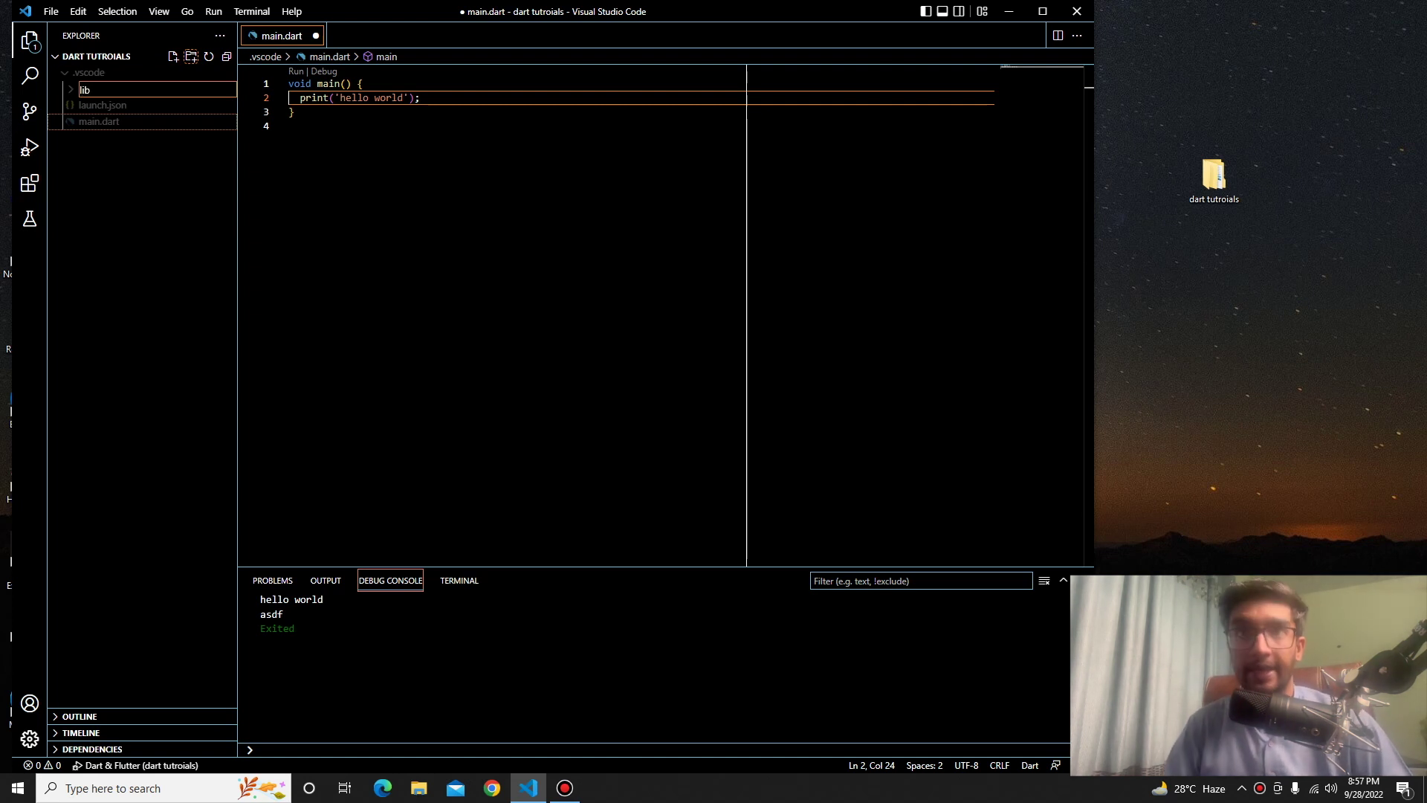
pyautogui.press('Return')
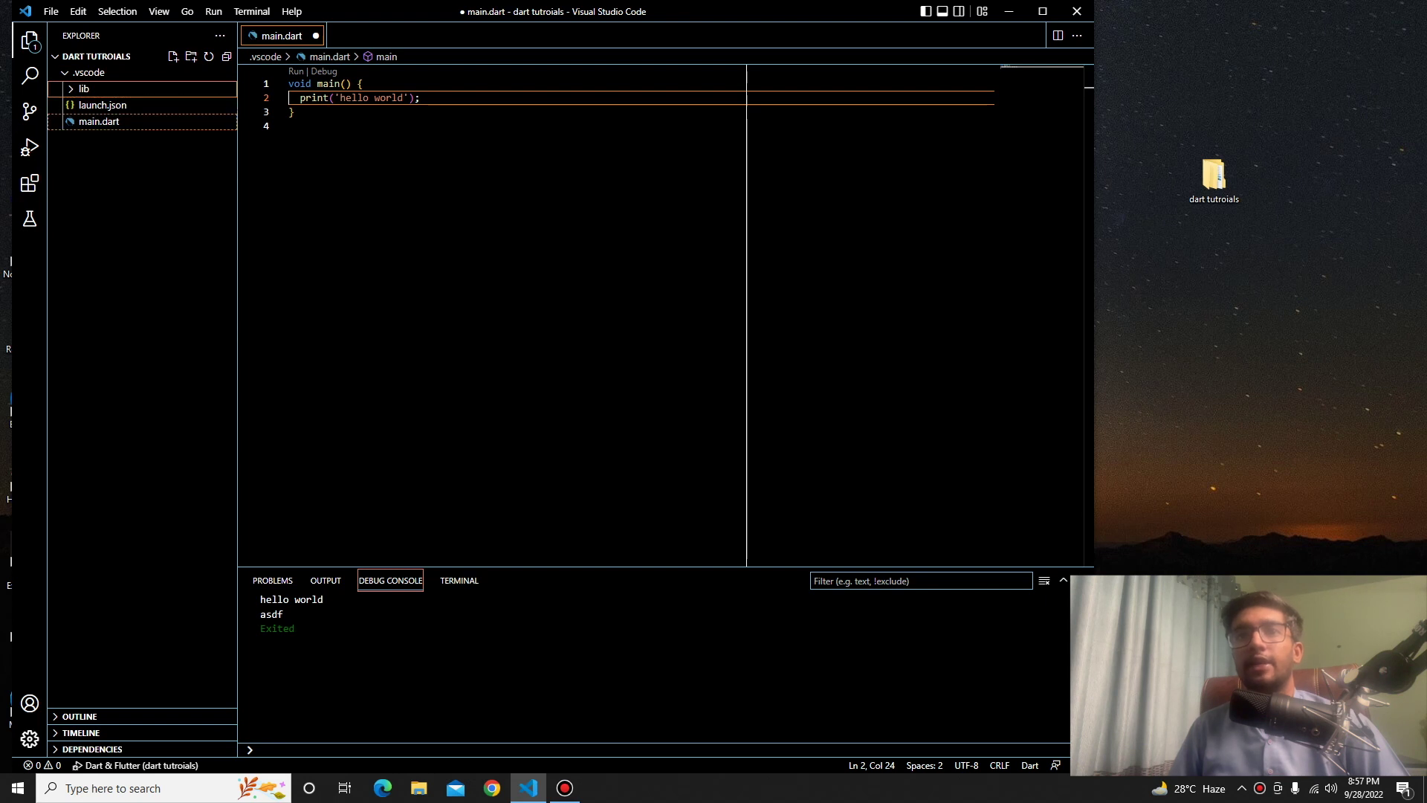
# Move main.dart into the lib folder and confirm the move
pyautogui.moveTo(134, 128); pyautogui.dragTo(123, 97)
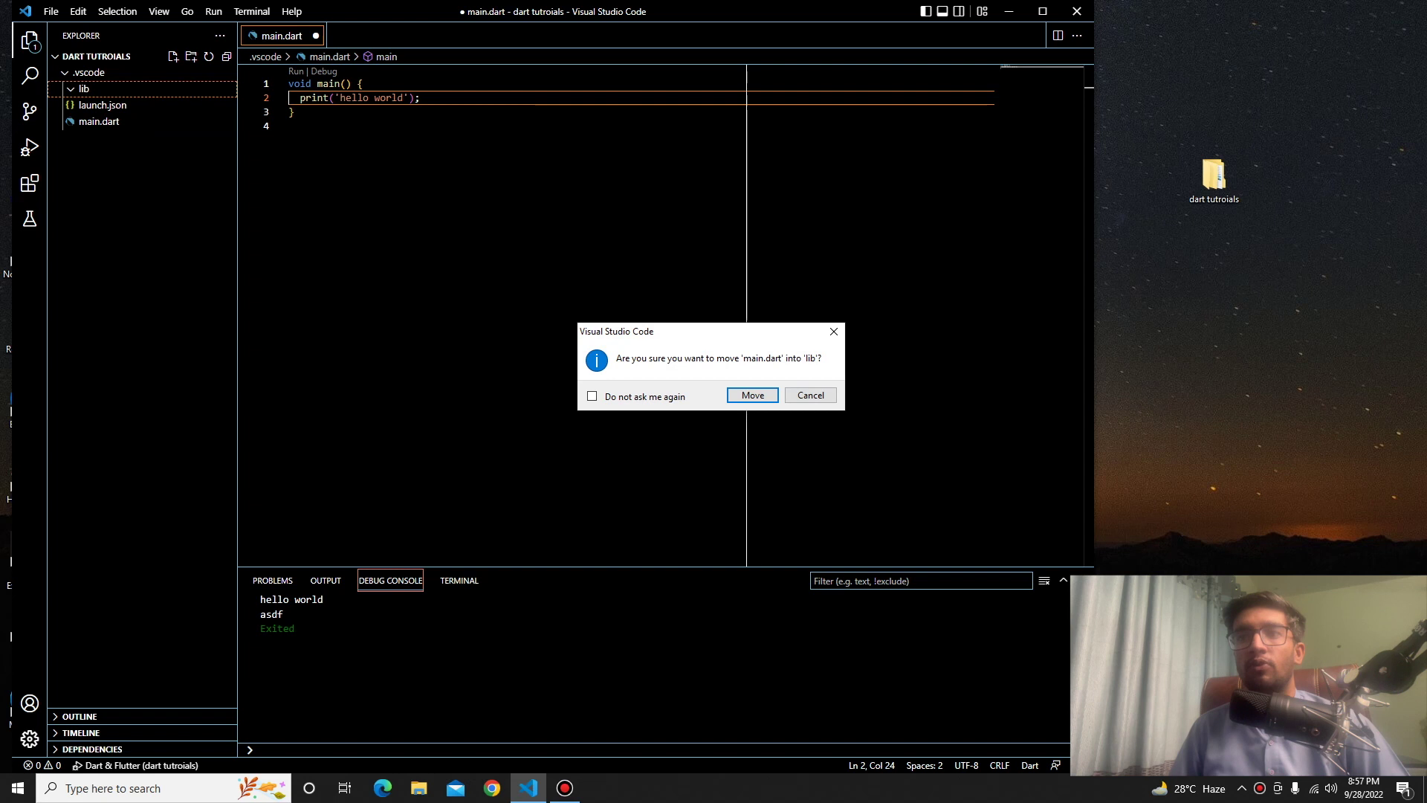
pyautogui.click(752, 395)
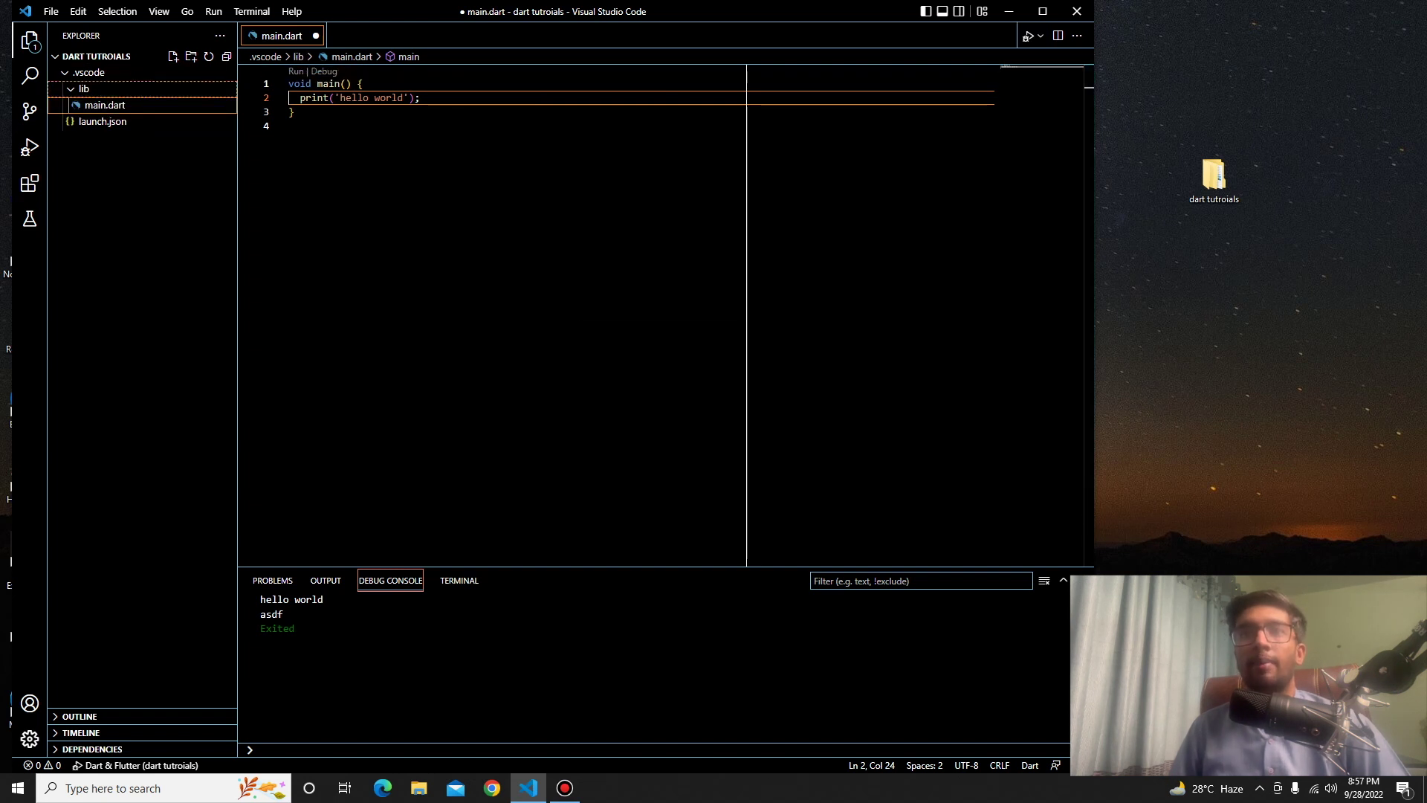
pyautogui.click(84, 89)
pyautogui.click(84, 89)
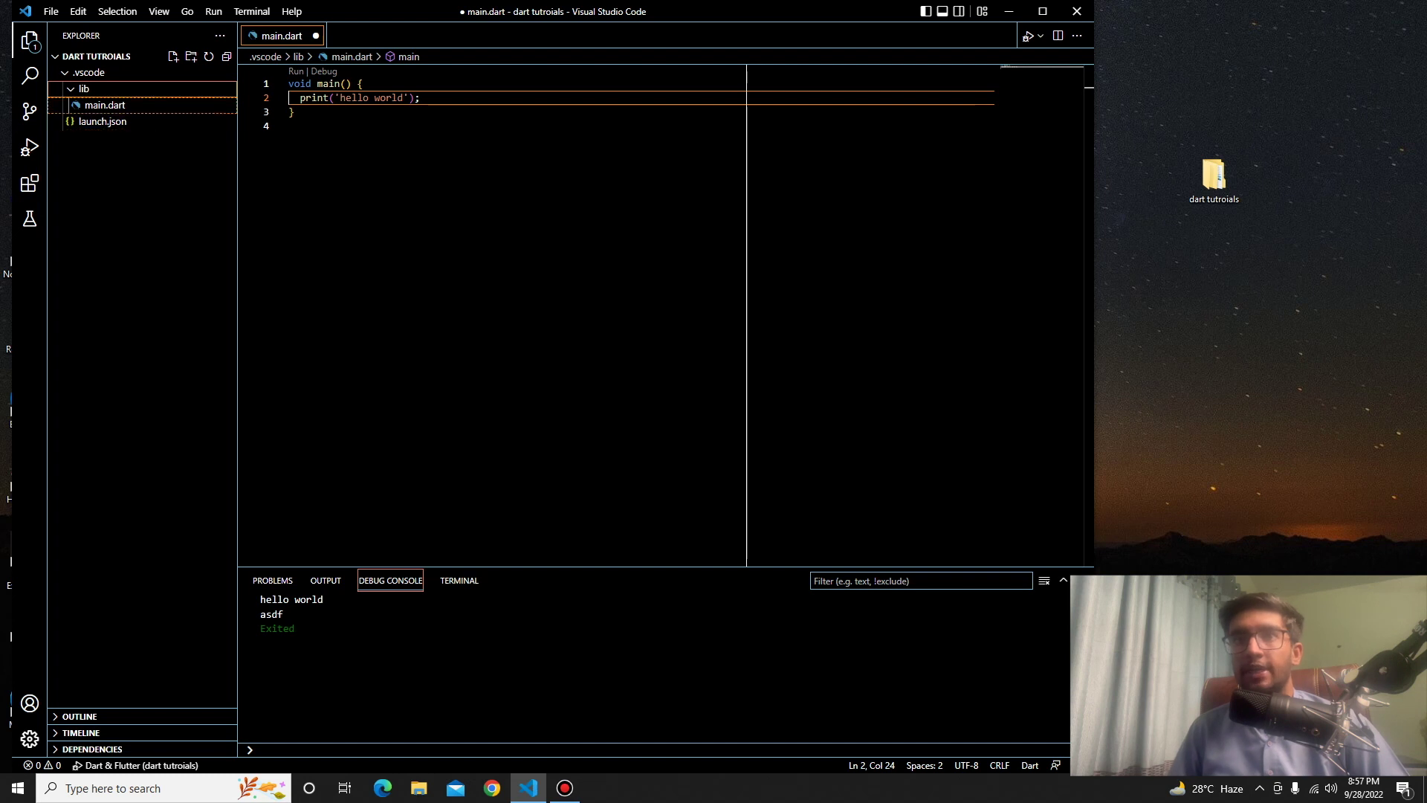
# Run main.dart from the lib folder without debugging, and place the cursor at the end of the print statement
pyautogui.click(290, 126)
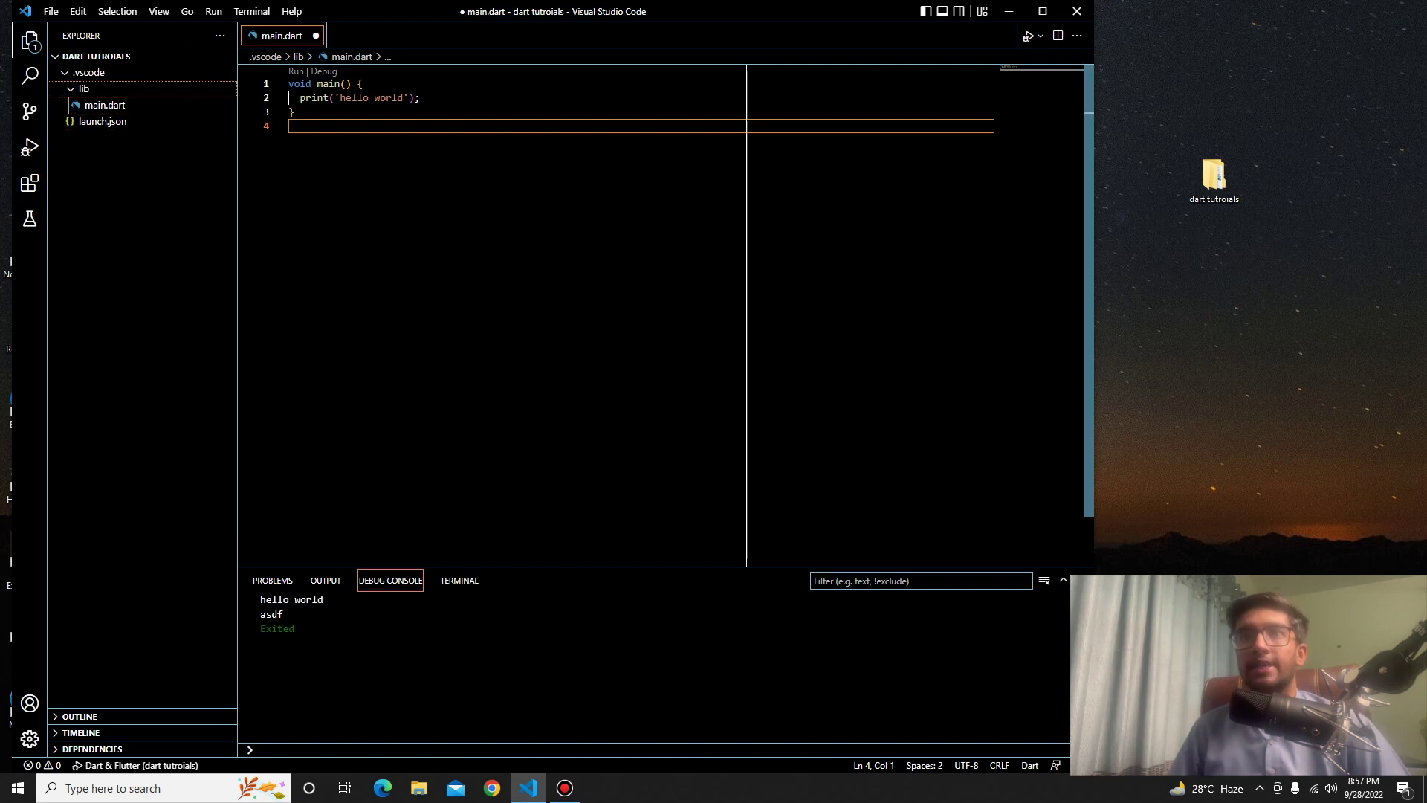
pyautogui.click(213, 11)
pyautogui.press('Down')
pyautogui.press('Return')
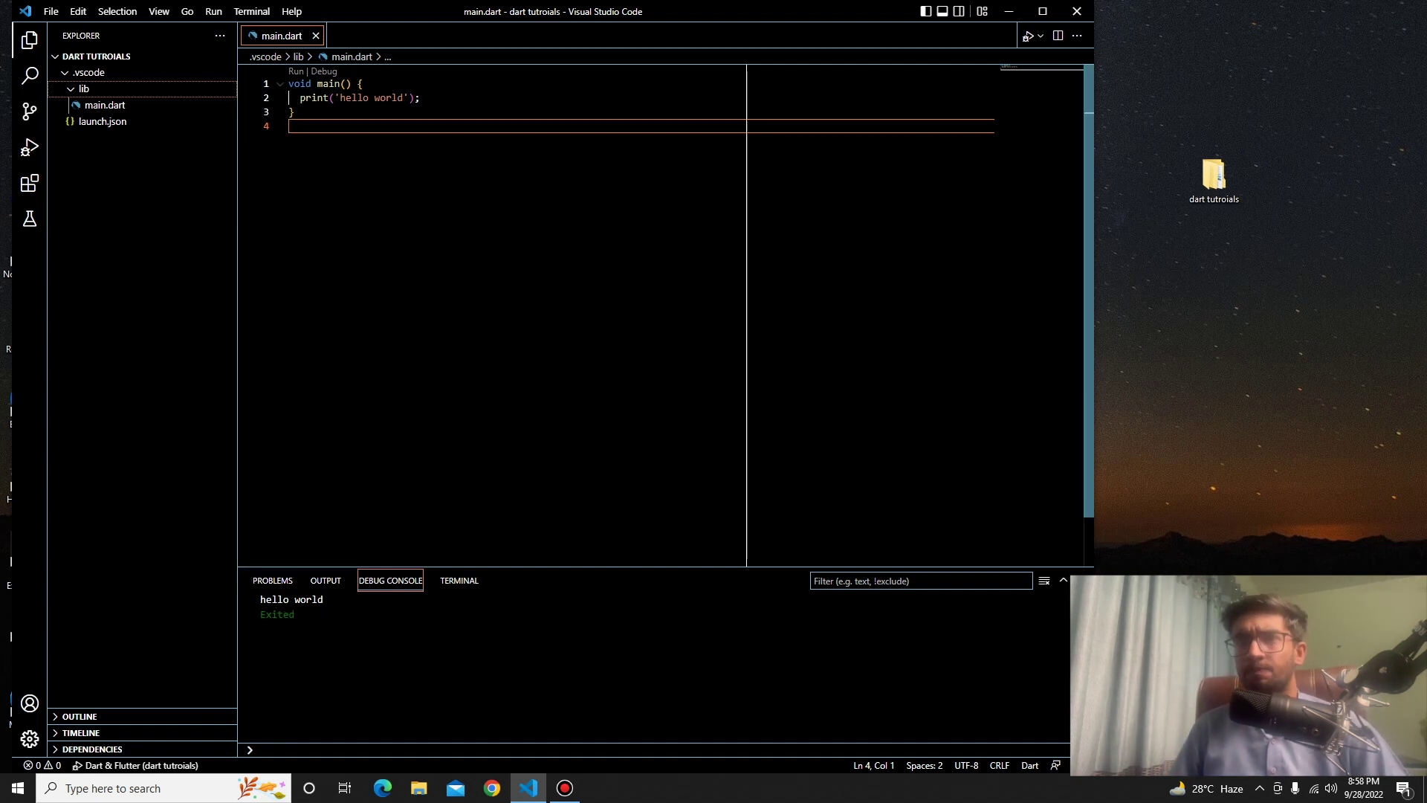
pyautogui.click(420, 97)
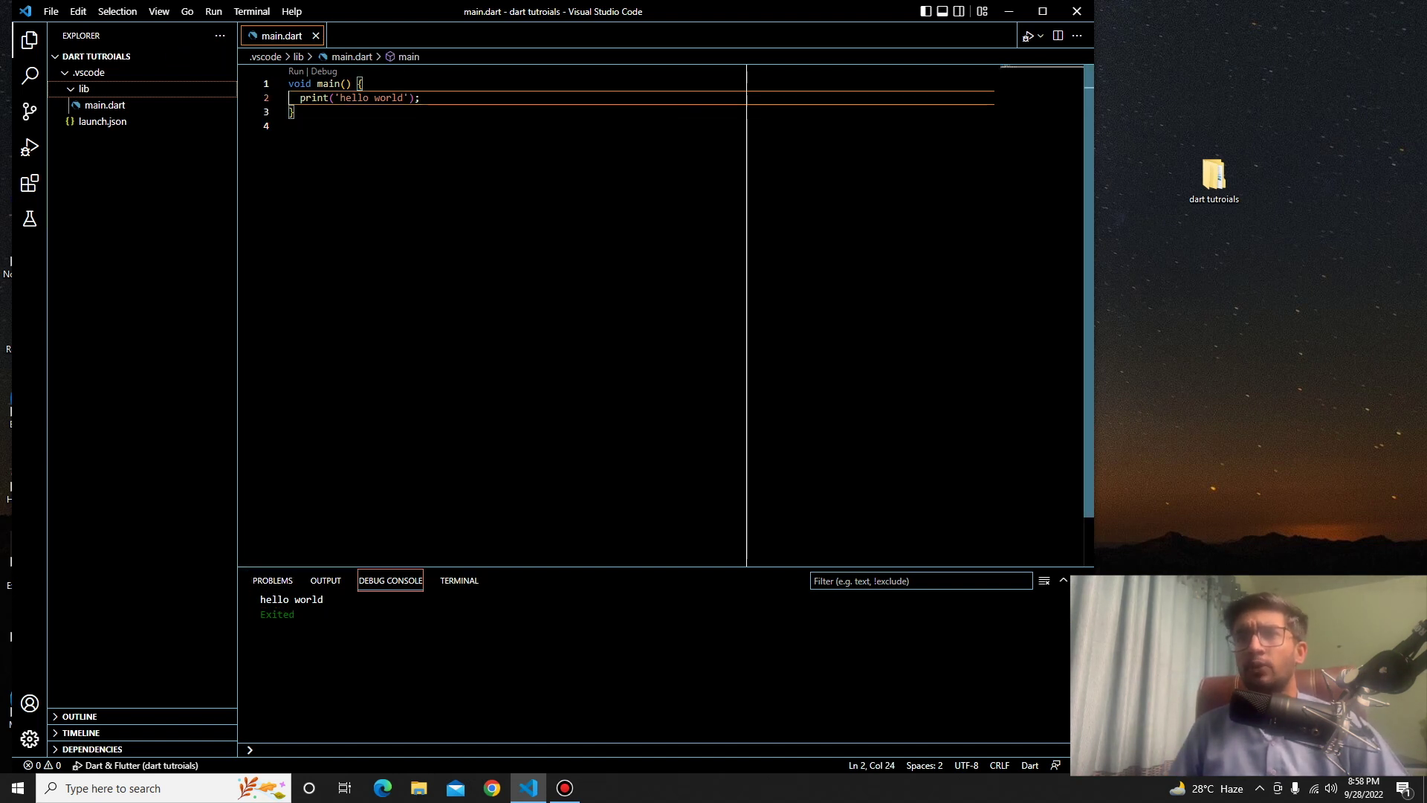